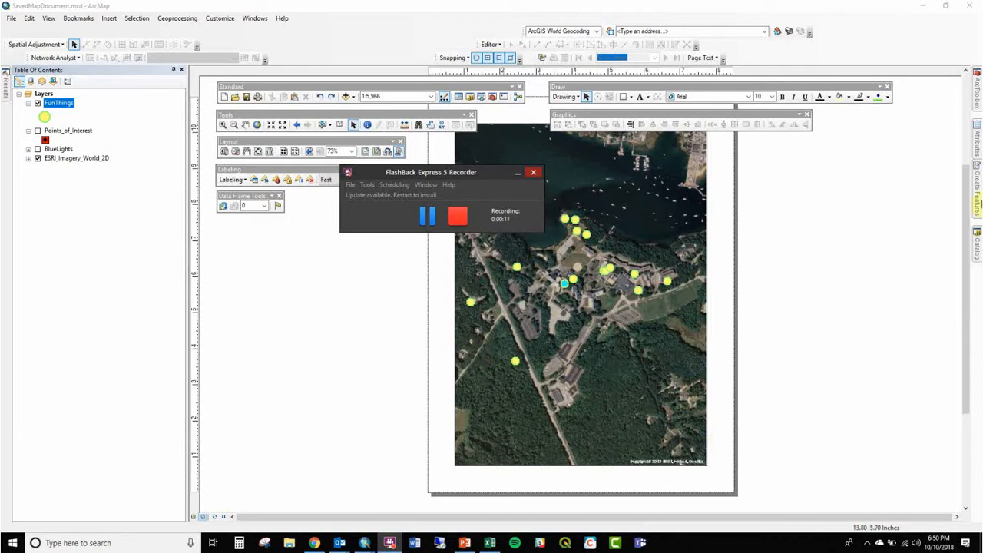
Locate the GIS161 sample geodatabase in the Catalog's GIS161_Fall2018 Data folder and collapse the GIS162 folder
{"action": "left_click", "coordinate": [978, 239]}
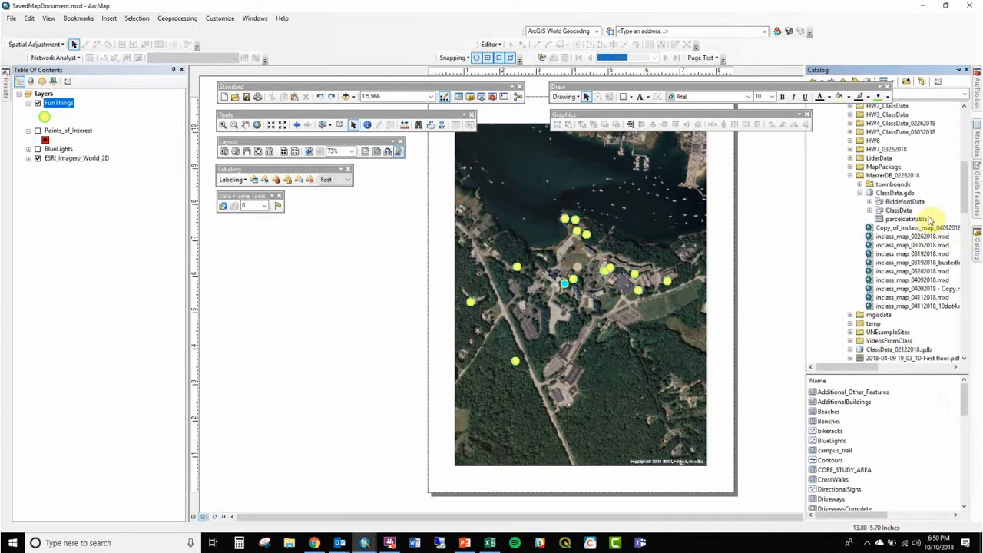
{"action": "double_click", "coordinate": [871, 194]}
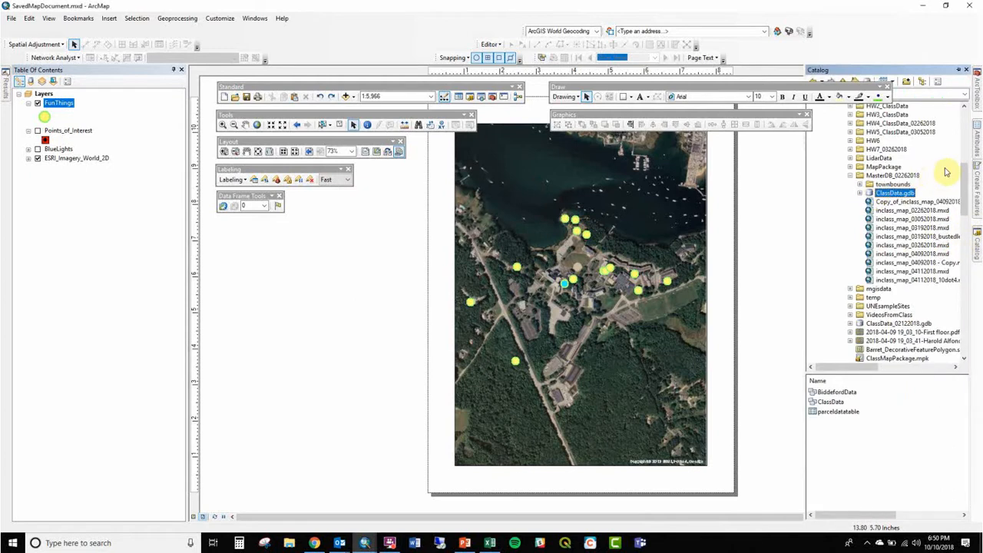
{"action": "scroll", "coordinate": [960, 183], "scroll_direction": "up", "scroll_amount": 10}
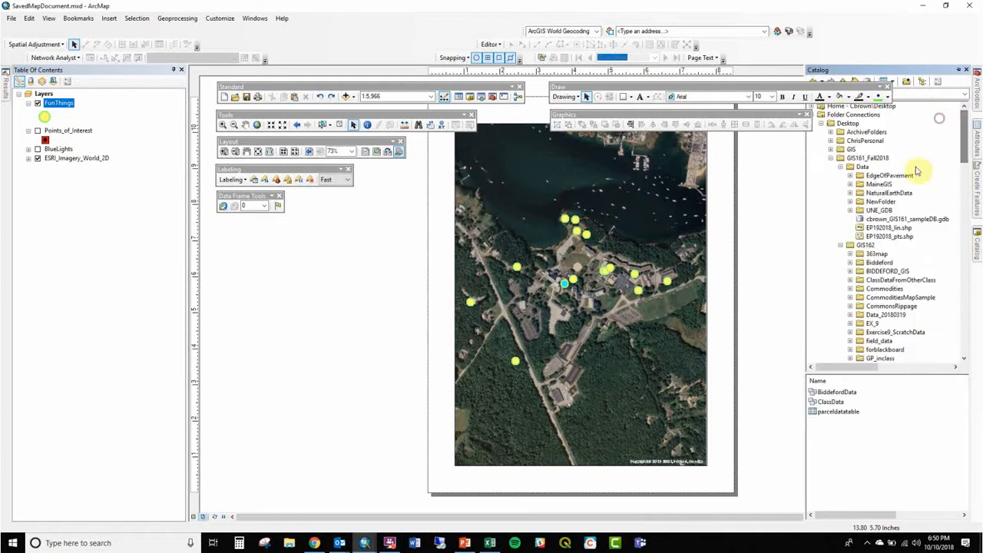
{"action": "left_click", "coordinate": [911, 219]}
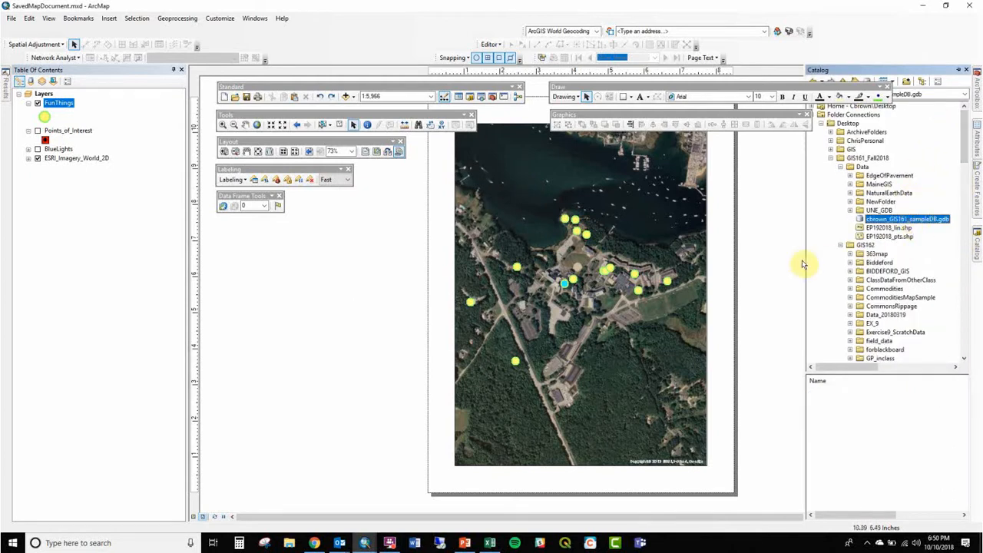
{"action": "left_click", "coordinate": [841, 245]}
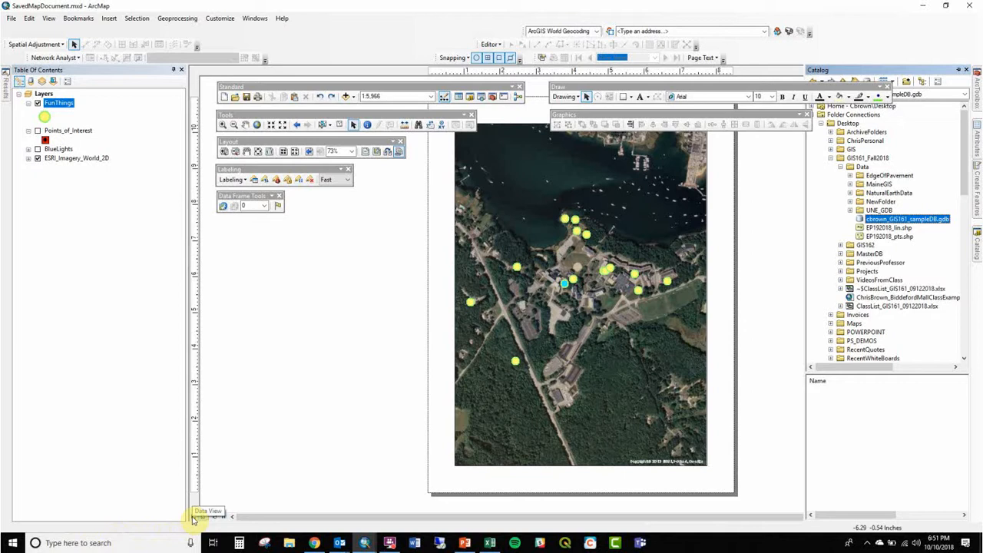
Switch the map to data view and trace the dark-roofed building at the campus's southern end with a polygon graphic
{"action": "left_click", "coordinate": [195, 517]}
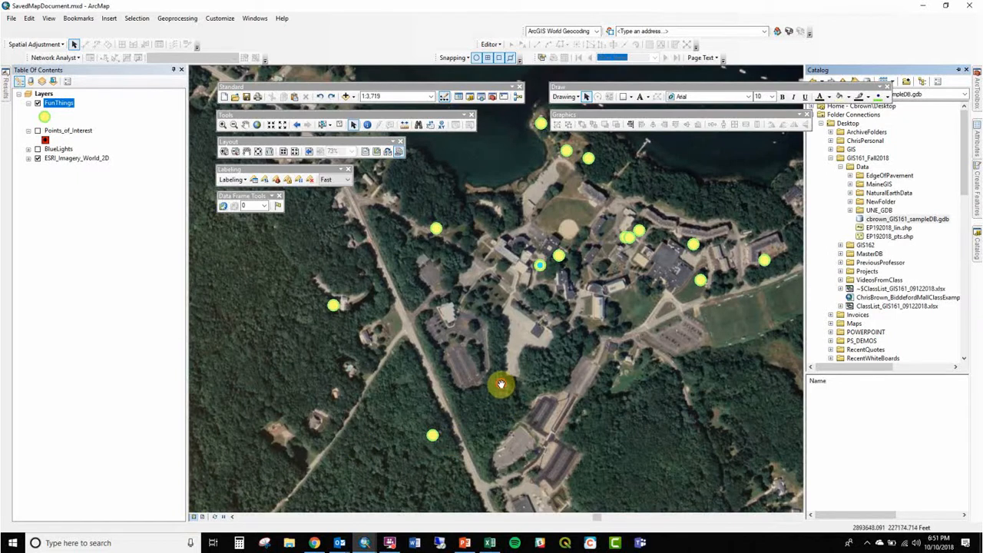
{"action": "left_click_drag", "start_coordinate": [500, 386], "coordinate": [498, 268]}
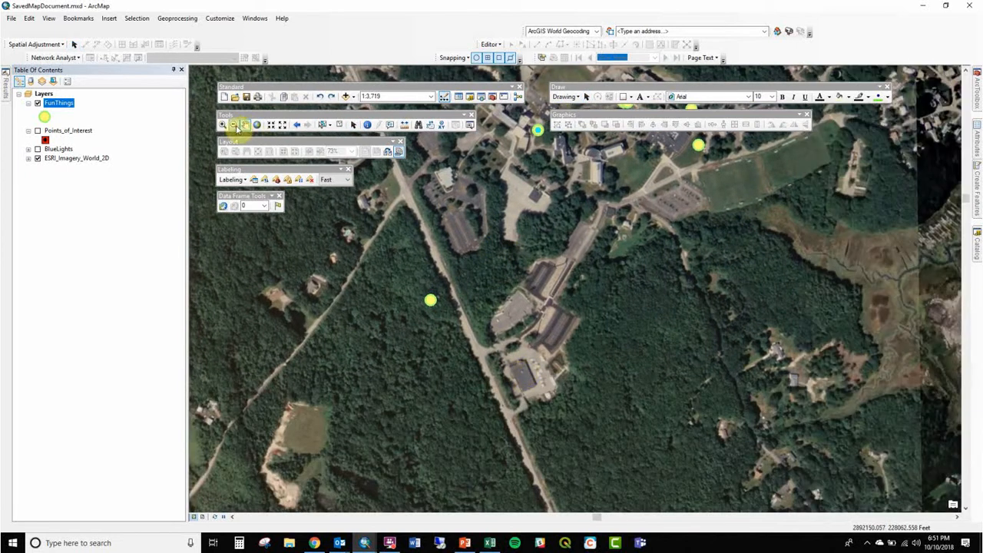
{"action": "left_click", "coordinate": [222, 125]}
{"action": "left_click_drag", "start_coordinate": [471, 310], "coordinate": [596, 437]}
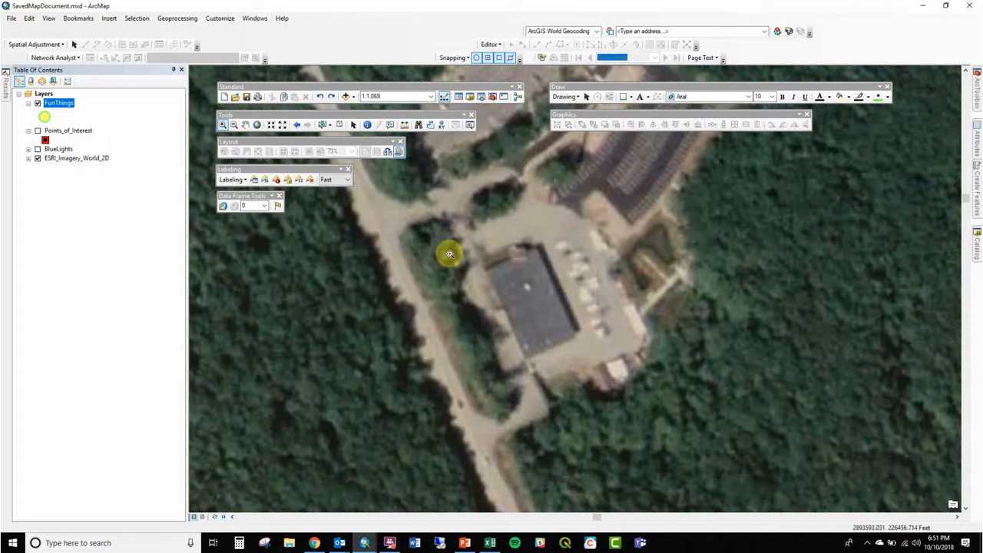
{"action": "left_click", "coordinate": [632, 97]}
{"action": "left_click", "coordinate": [638, 109]}
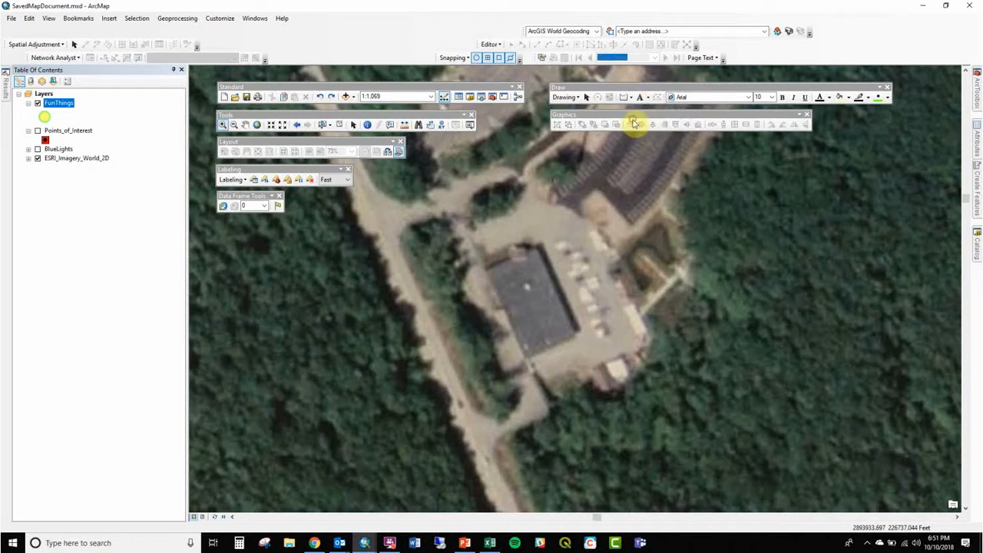
{"action": "left_click", "coordinate": [631, 98]}
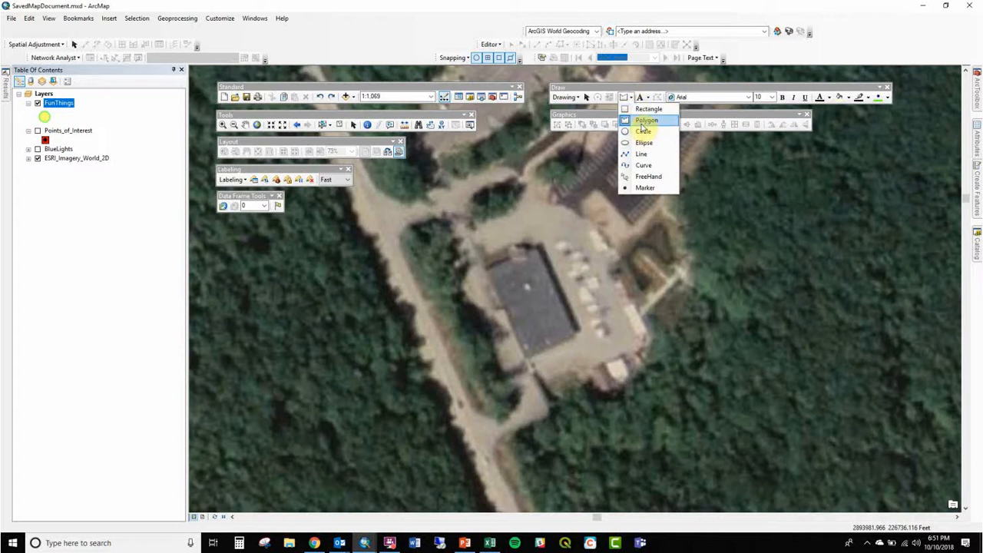
{"action": "left_click", "coordinate": [486, 270]}
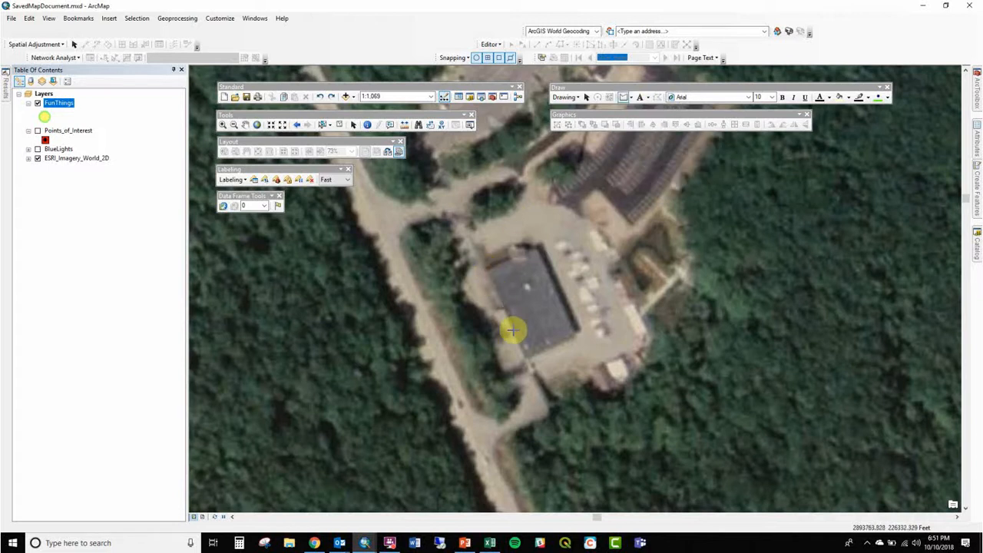
{"action": "left_click", "coordinate": [523, 356]}
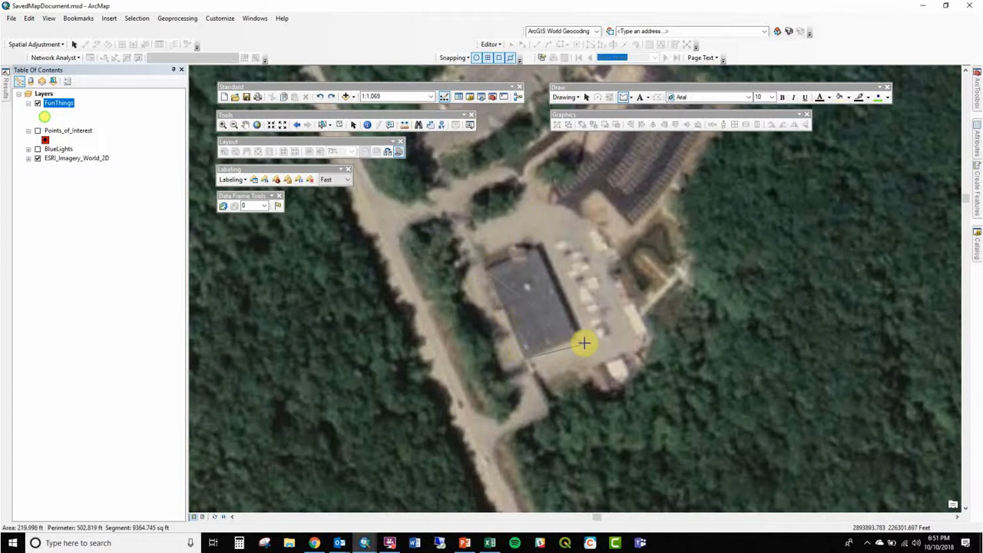
{"action": "double_click", "coordinate": [510, 257]}
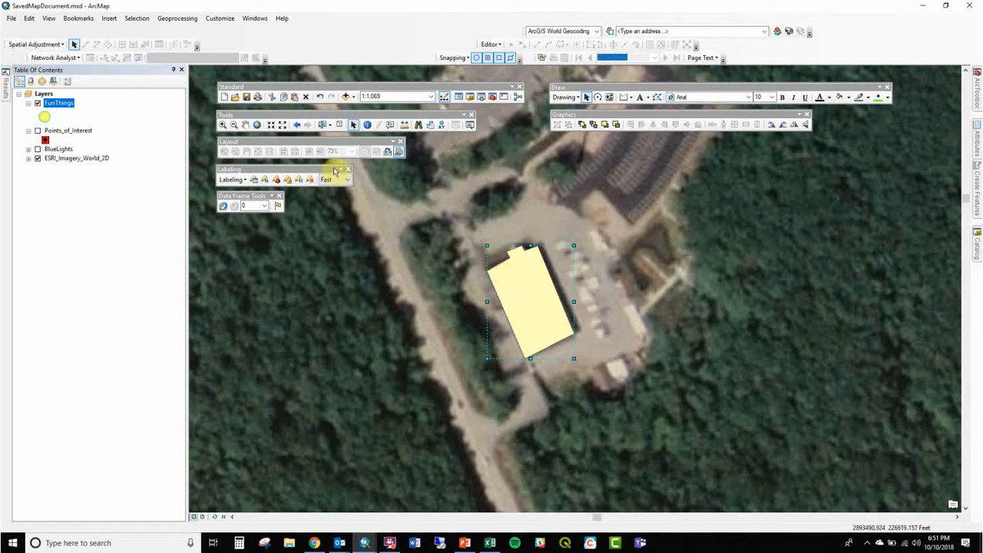
Trace the light-roofed building north of the striped parking lot beside the road with a second polygon graphic
{"action": "left_click", "coordinate": [245, 124]}
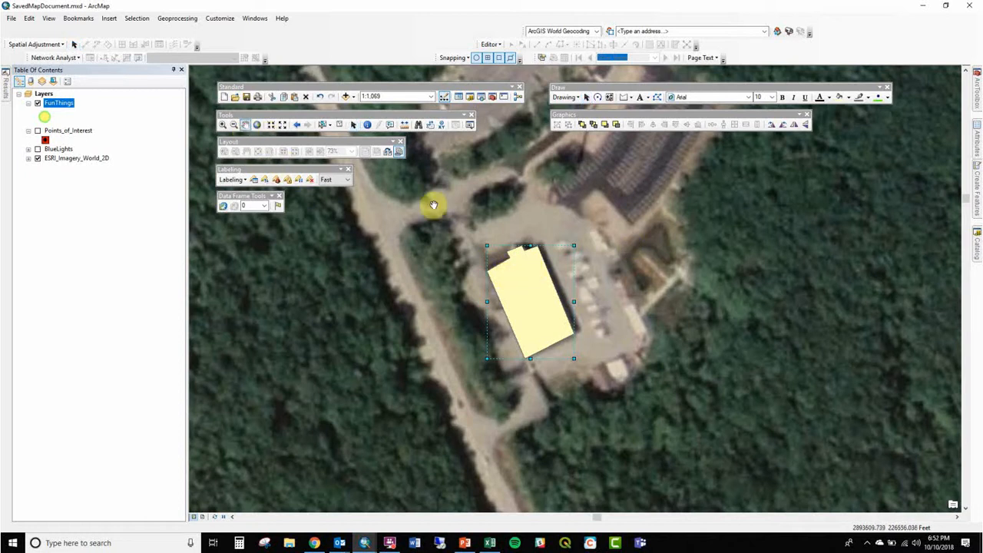
{"action": "left_click_drag", "start_coordinate": [433, 205], "coordinate": [489, 328]}
{"action": "left_click_drag", "start_coordinate": [529, 279], "coordinate": [463, 374]}
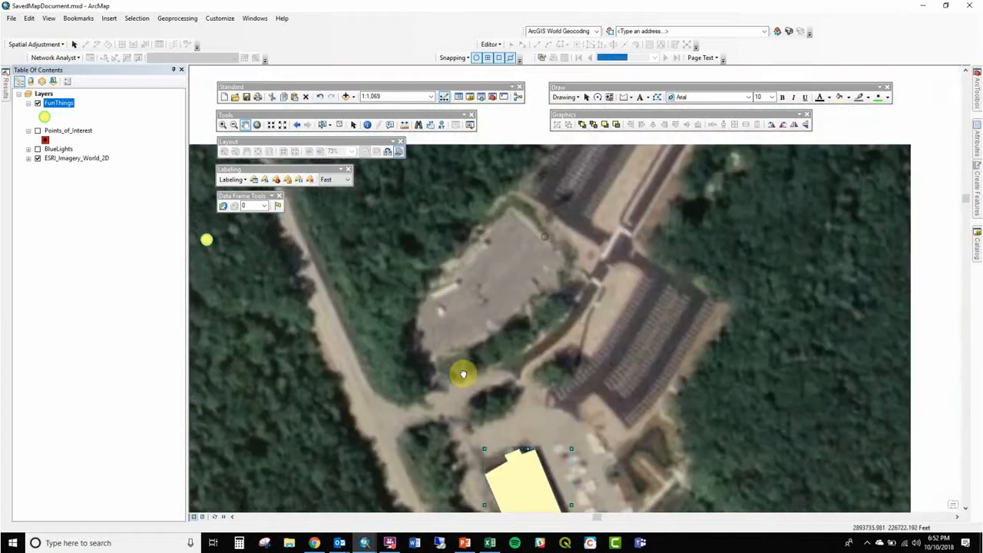
{"action": "left_click_drag", "start_coordinate": [467, 241], "coordinate": [685, 357]}
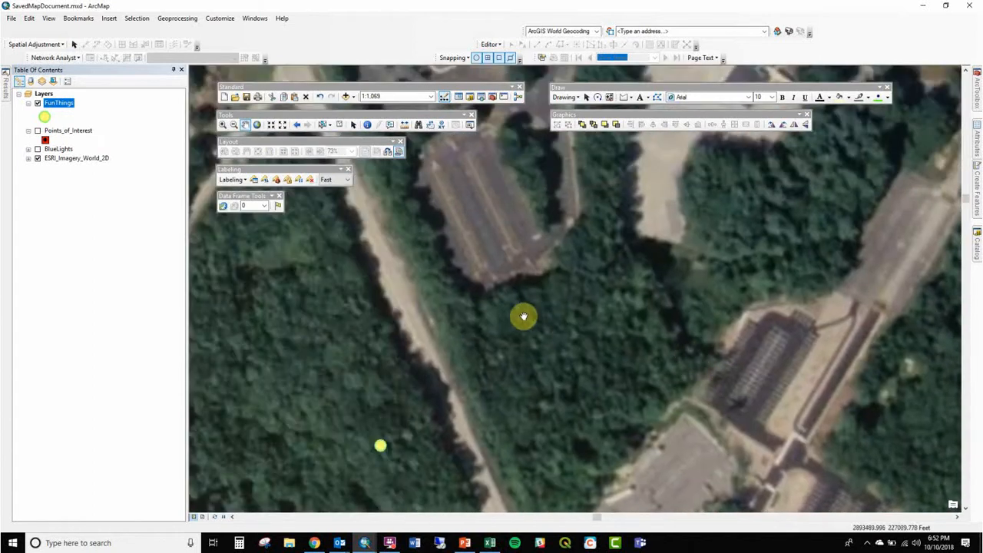
{"action": "left_click_drag", "start_coordinate": [481, 333], "coordinate": [410, 472]}
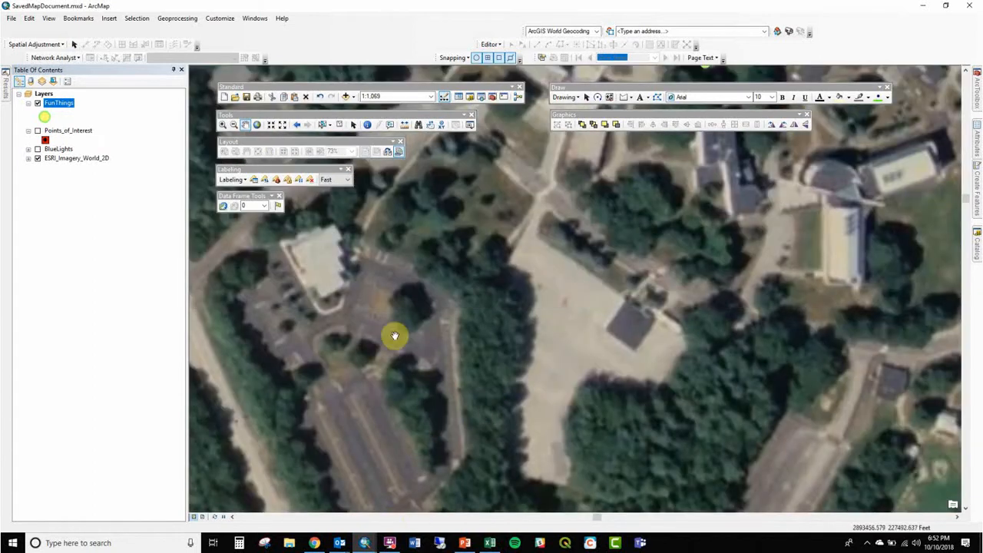
{"action": "left_click_drag", "start_coordinate": [467, 325], "coordinate": [599, 320]}
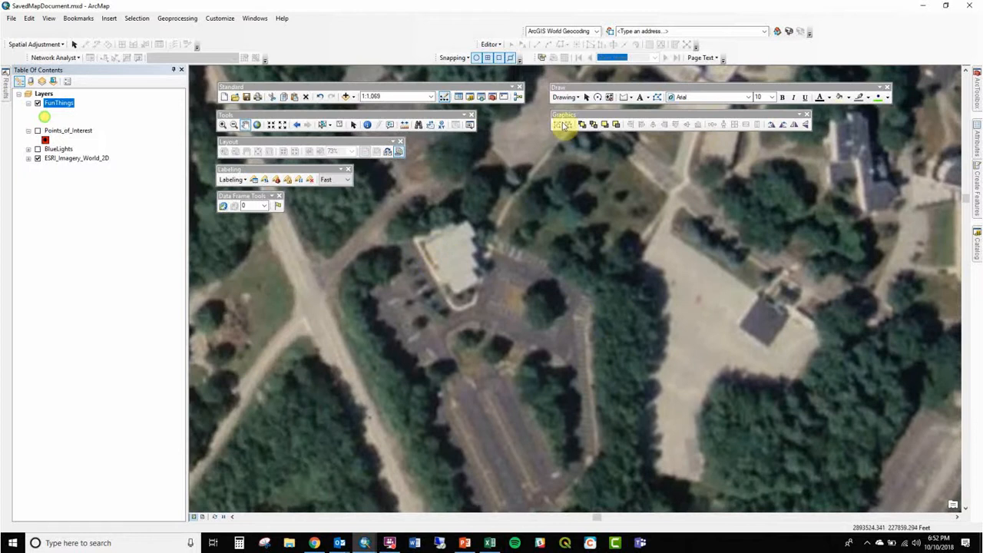
{"action": "left_click", "coordinate": [624, 98]}
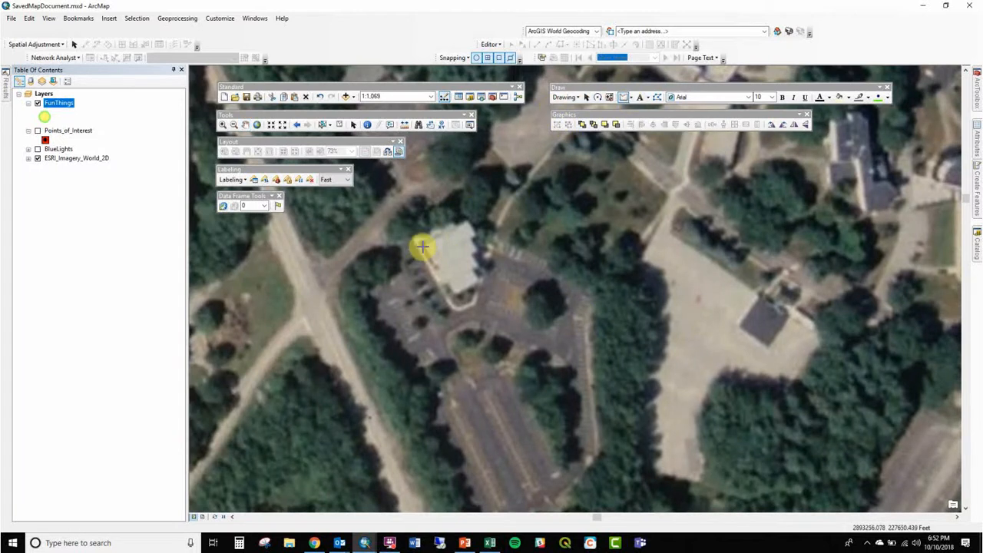
{"action": "left_click", "coordinate": [466, 223]}
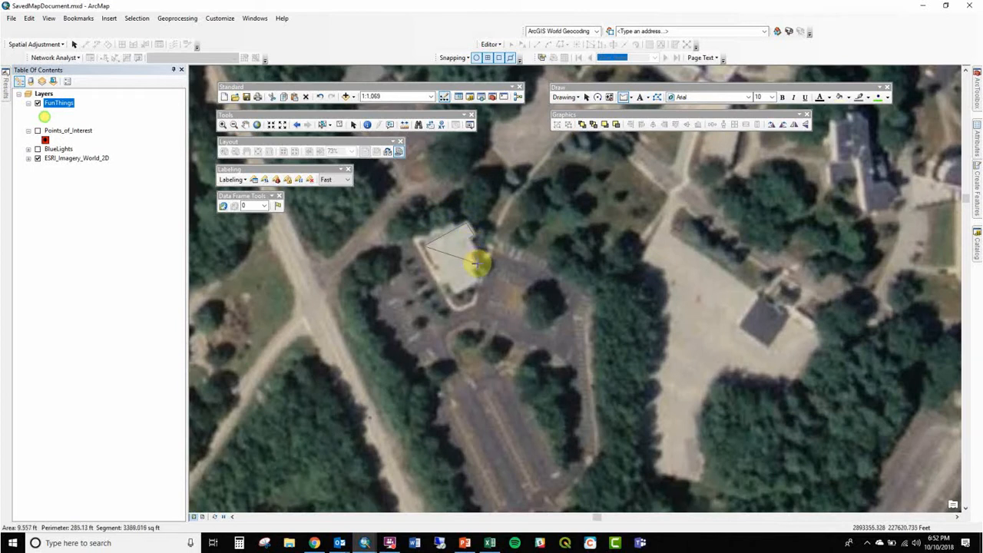
{"action": "double_click", "coordinate": [441, 282]}
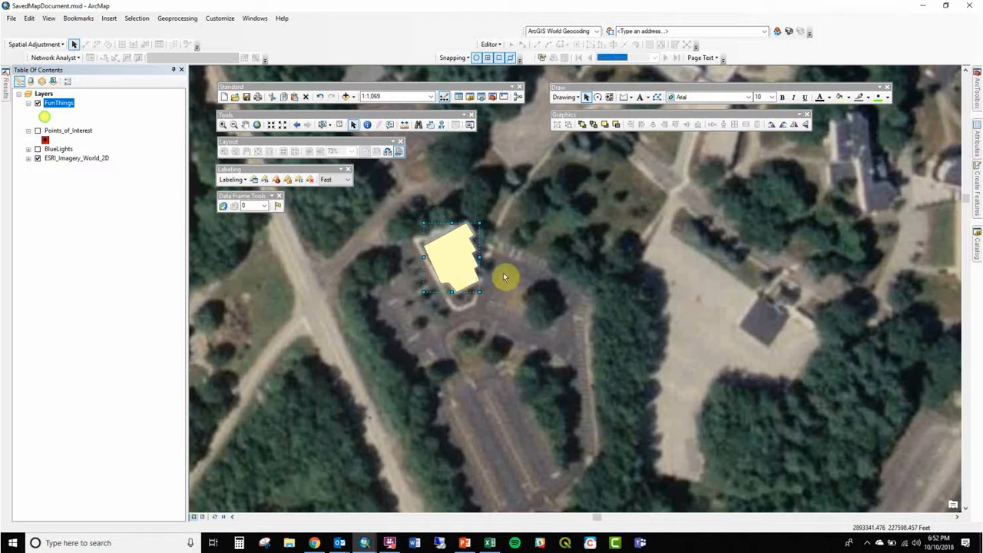
Turn off the FunThings layer so only the imagery and the traced building graphics are displayed
{"action": "left_click", "coordinate": [283, 125]}
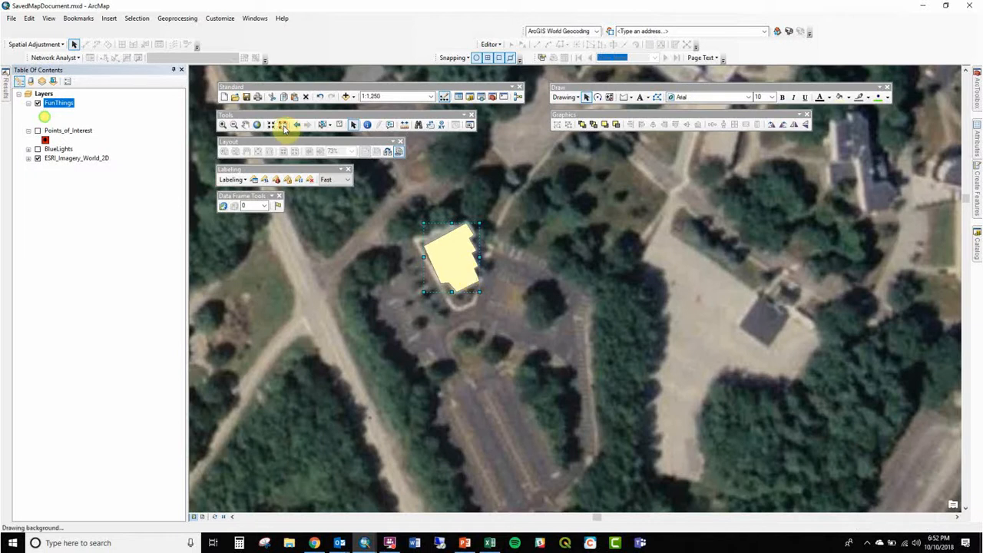
{"action": "left_click", "coordinate": [282, 125]}
{"action": "left_click", "coordinate": [283, 125]}
{"action": "left_click", "coordinate": [283, 125]}
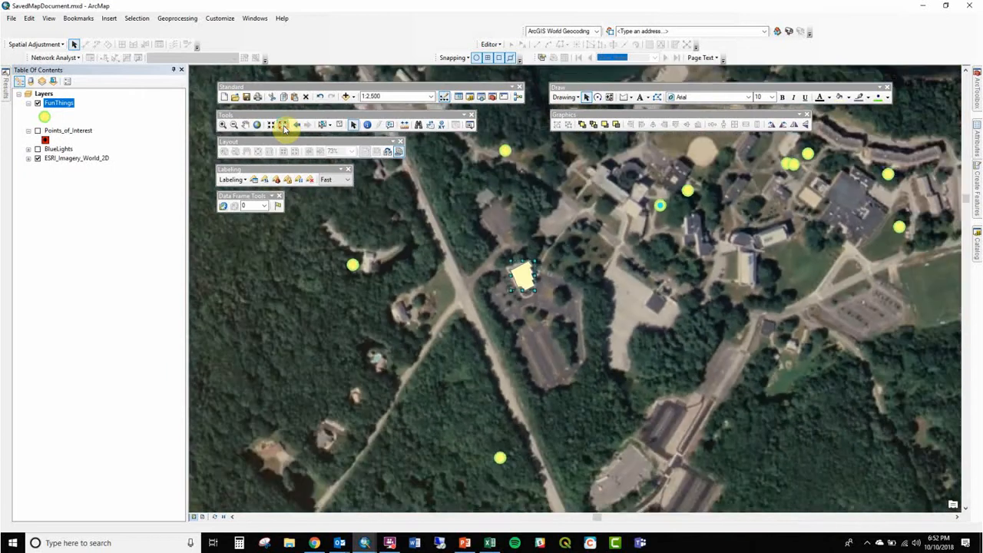
{"action": "left_click", "coordinate": [282, 125]}
{"action": "left_click", "coordinate": [38, 103]}
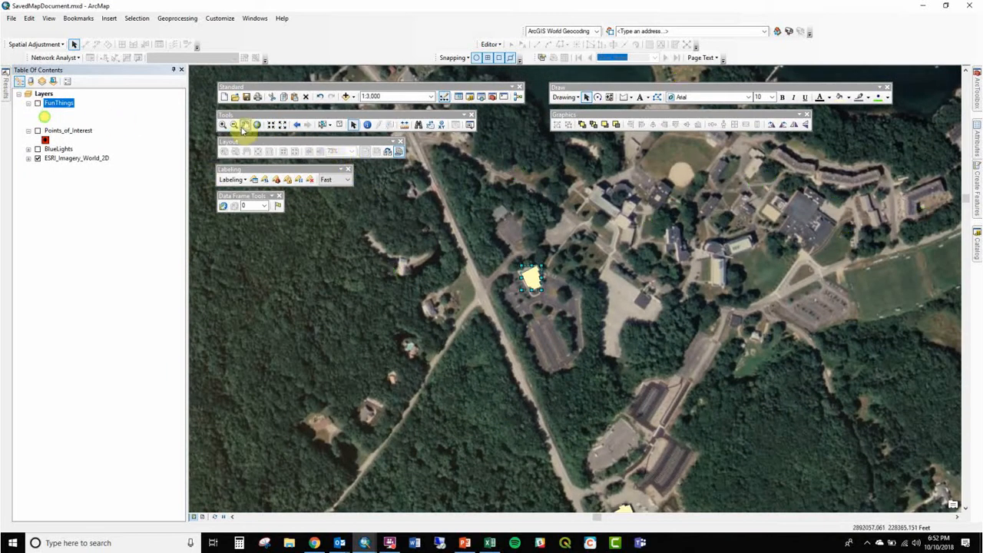
Select both traced building graphics and open Convert Graphics To Features for them with polygon graphics as the type to convert
{"action": "left_click", "coordinate": [245, 124]}
{"action": "left_click_drag", "start_coordinate": [554, 377], "coordinate": [546, 299]}
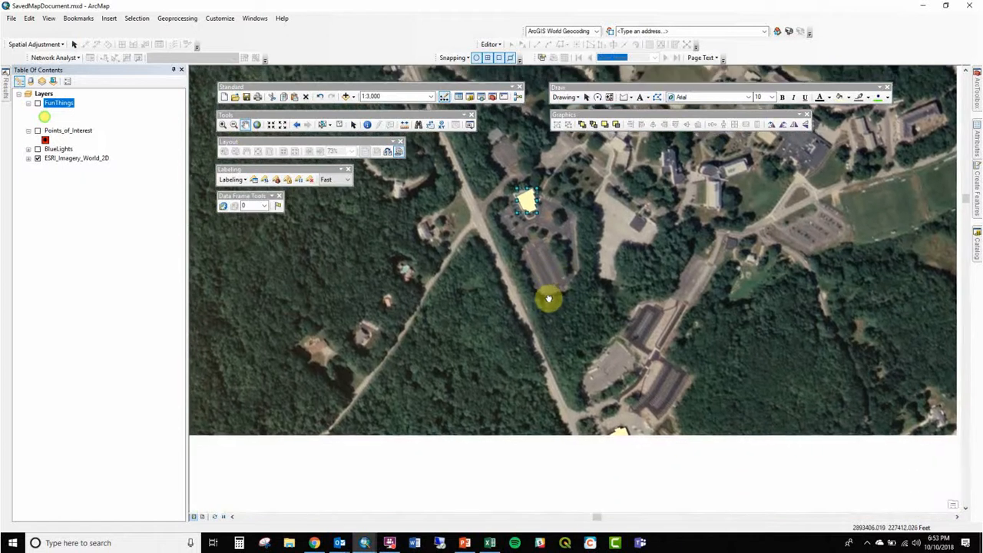
{"action": "left_click", "coordinate": [588, 98]}
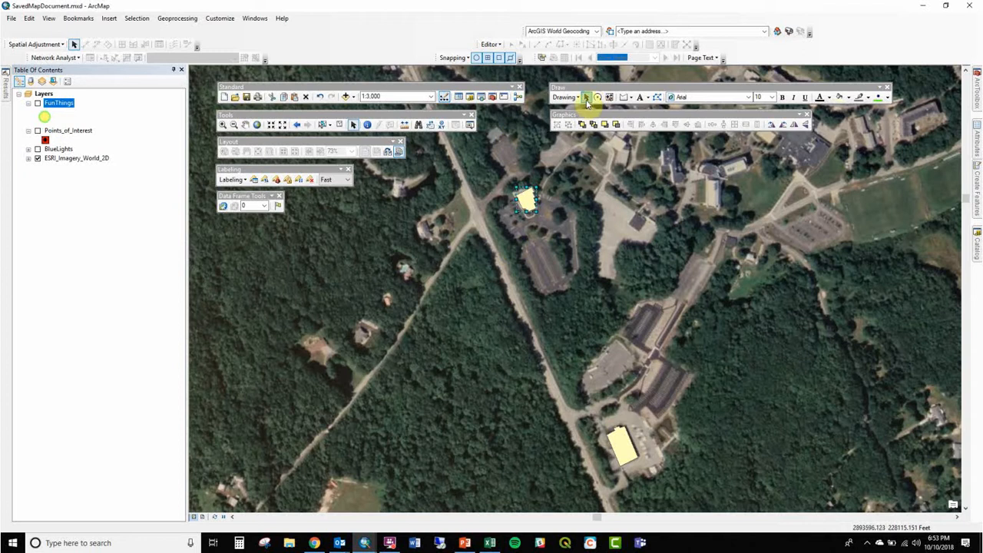
{"action": "mouse_move", "coordinate": [489, 159]}
{"action": "left_mouse_down"}
{"action": "mouse_move", "coordinate": [658, 412]}
{"action": "mouse_move", "coordinate": [681, 472]}
{"action": "left_mouse_up"}
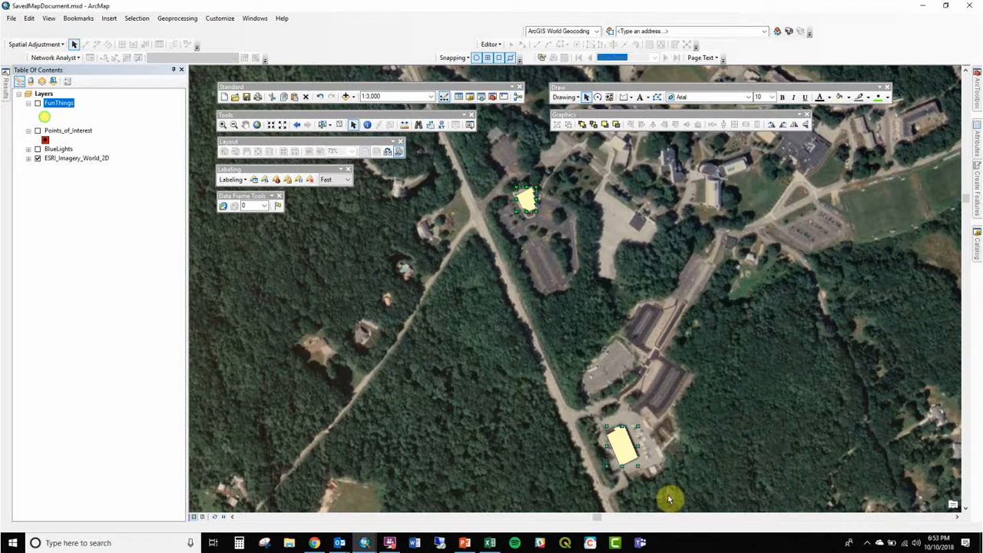
{"action": "left_click", "coordinate": [562, 97]}
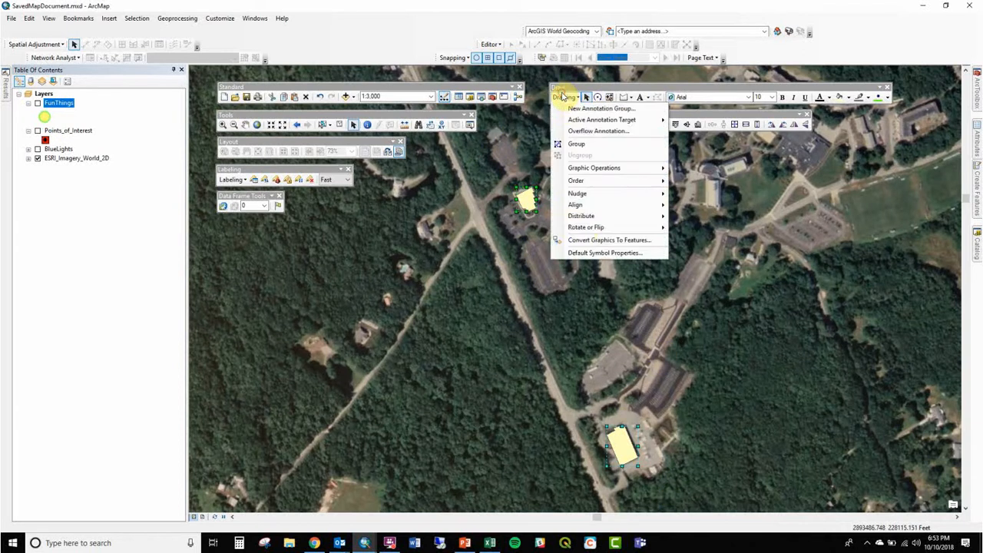
{"action": "left_click", "coordinate": [587, 241]}
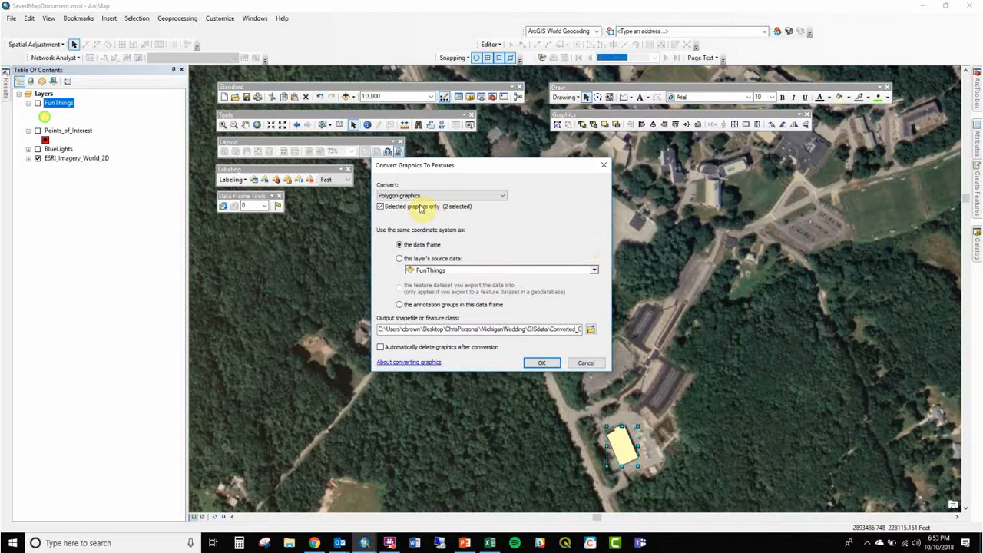
{"action": "left_click_drag", "start_coordinate": [464, 172], "coordinate": [472, 187]}
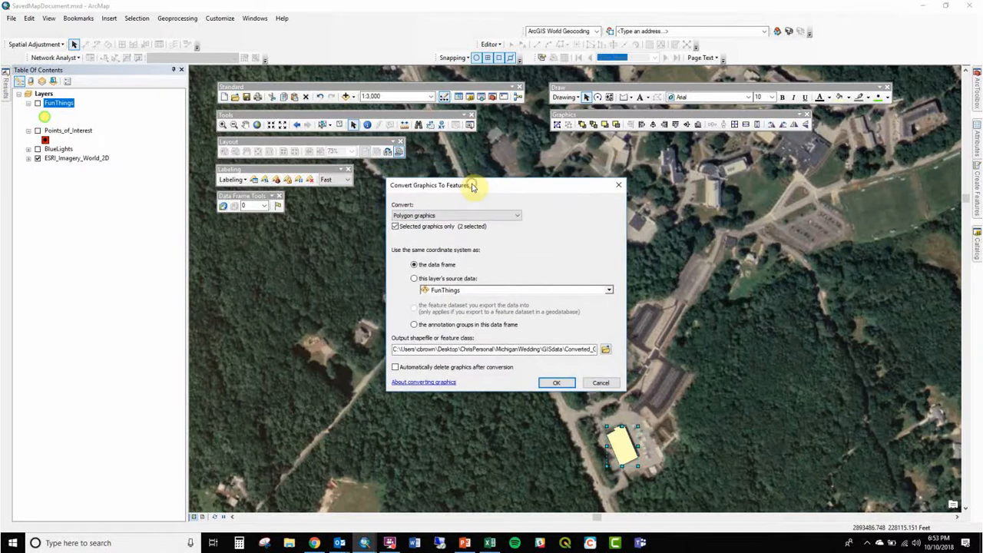
{"action": "left_click", "coordinate": [418, 215]}
{"action": "left_click", "coordinate": [416, 217]}
Browse for the output location of the converted graphics and go to the Data folder inside GIS161_Fall2018
{"action": "left_click", "coordinate": [605, 350]}
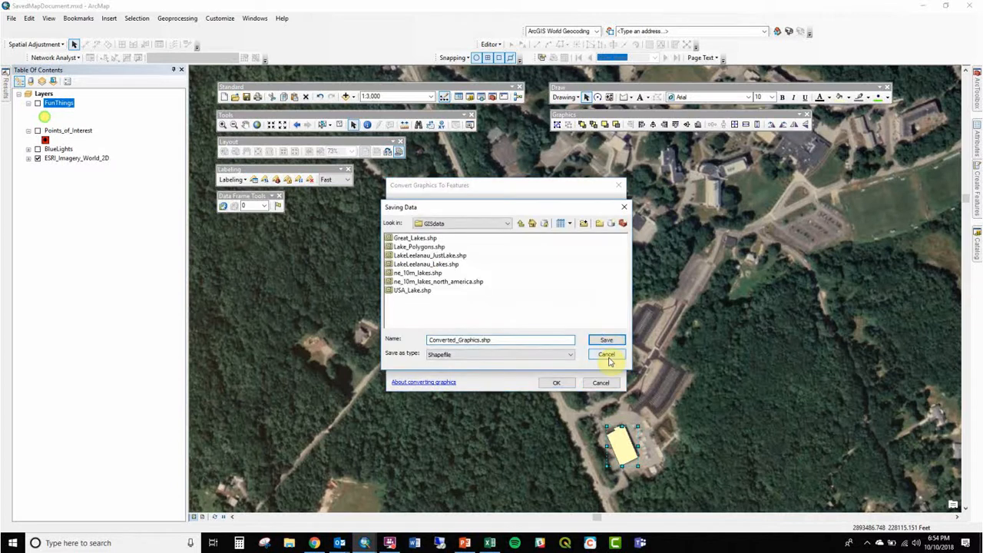
{"action": "left_click", "coordinate": [608, 356]}
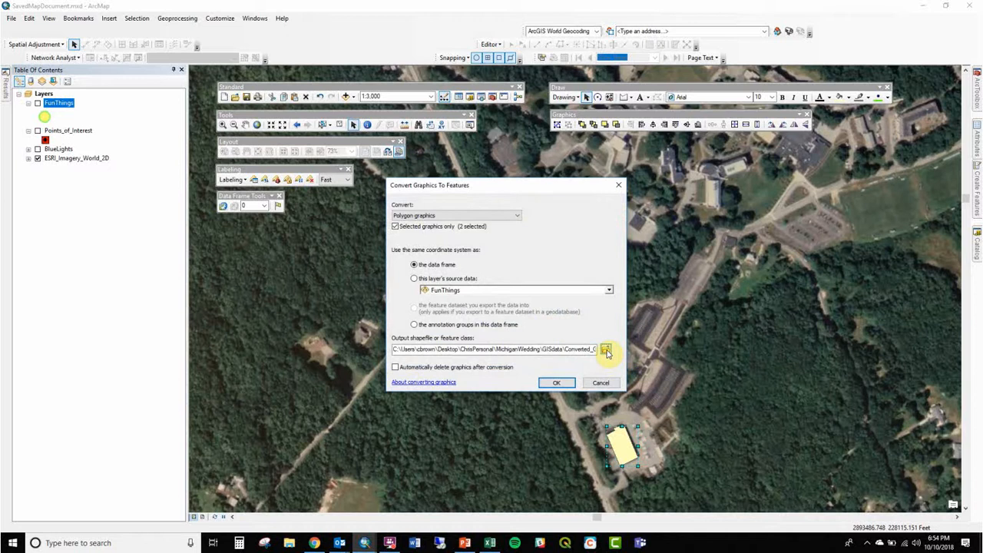
{"action": "left_click", "coordinate": [605, 349]}
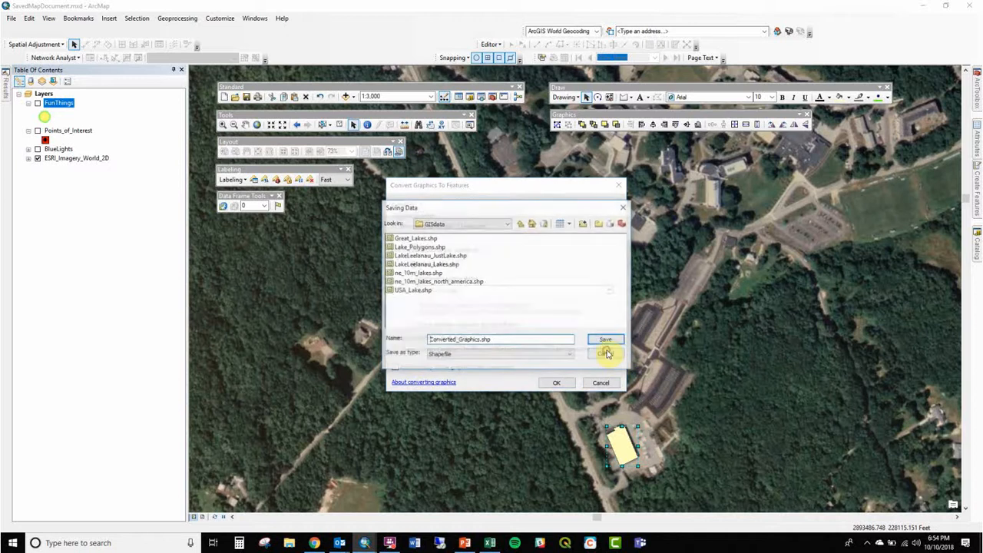
{"action": "left_click", "coordinate": [524, 223]}
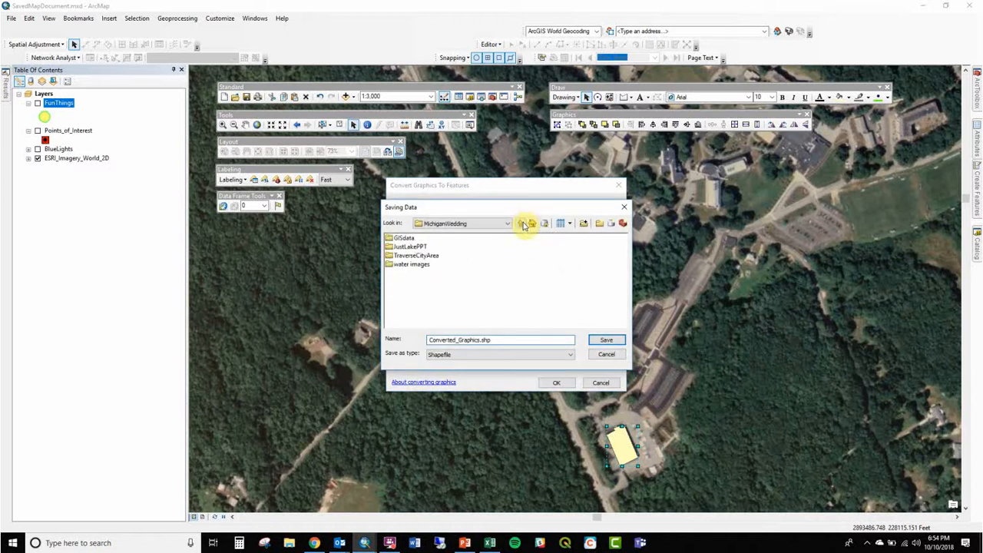
{"action": "left_click", "coordinate": [524, 222]}
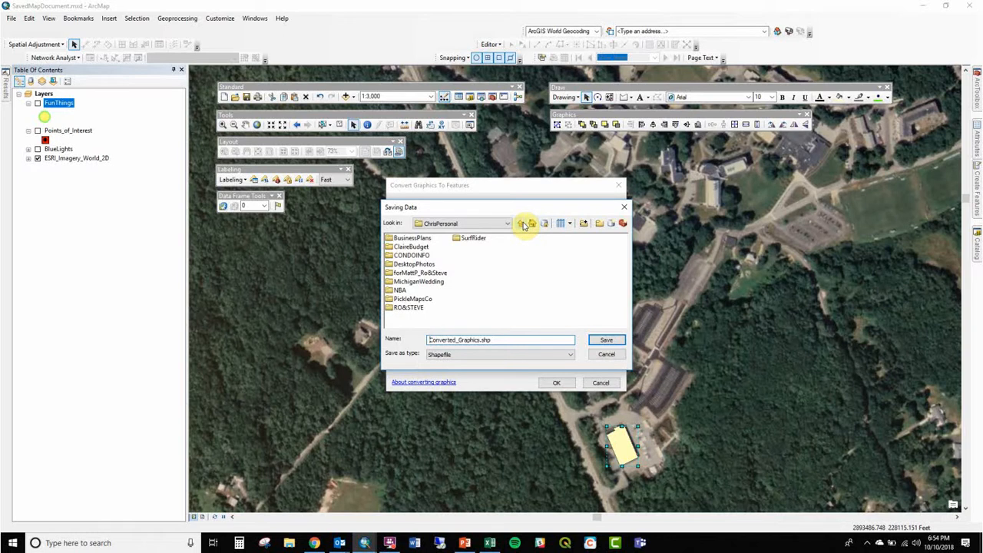
{"action": "left_click", "coordinate": [524, 223]}
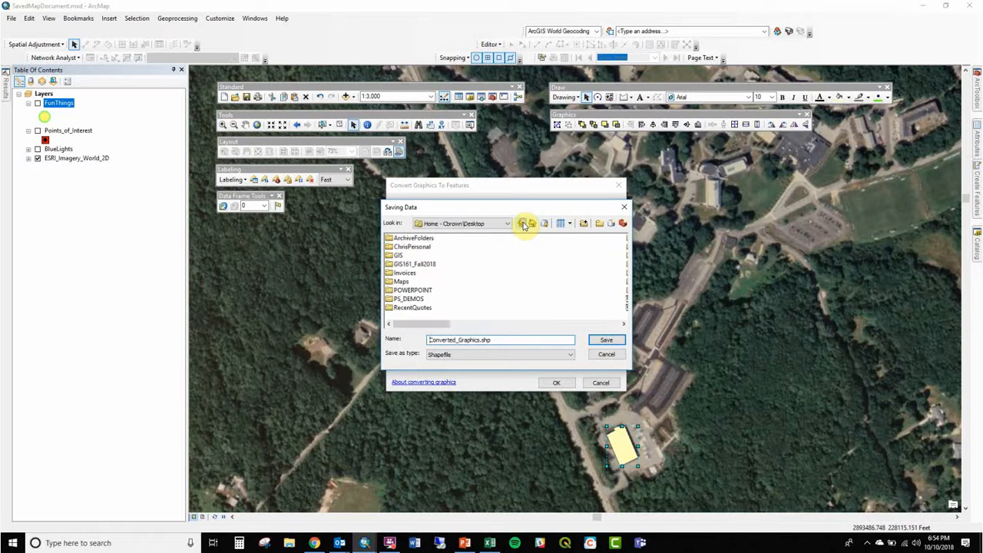
{"action": "double_click", "coordinate": [427, 263]}
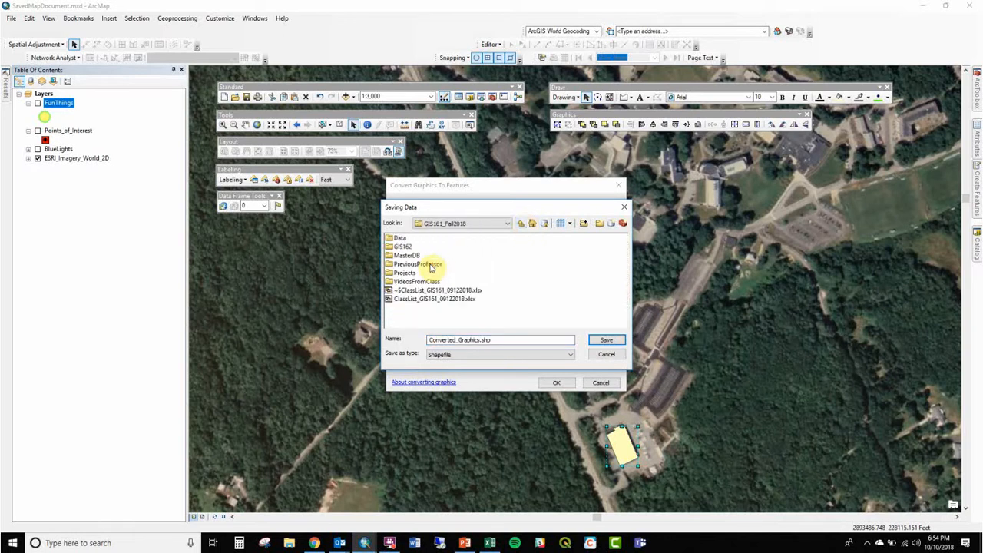
{"action": "double_click", "coordinate": [399, 238]}
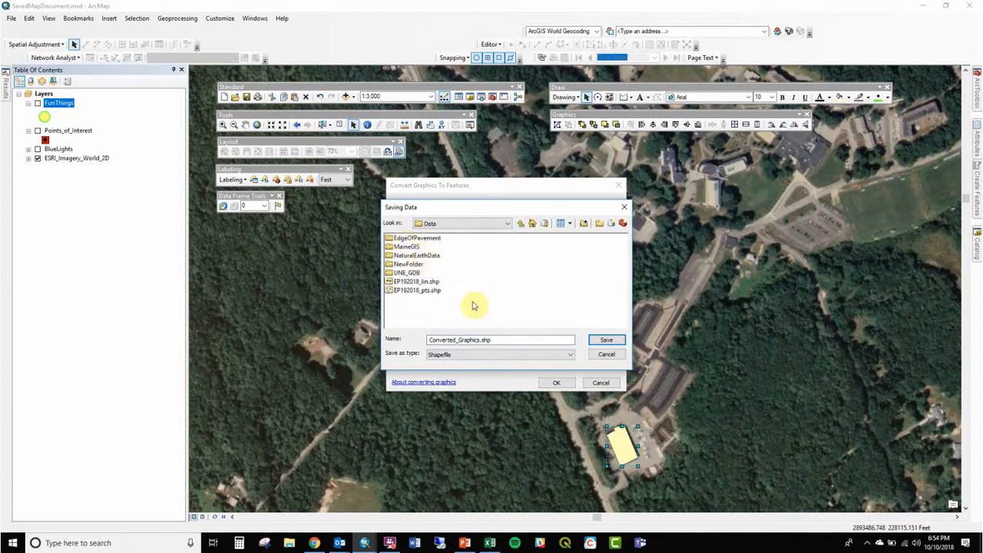
Set the output type to File and Personal Geodatabase feature classes and open the GIS161 sample geodatabase as the destination
{"action": "left_click", "coordinate": [543, 338]}
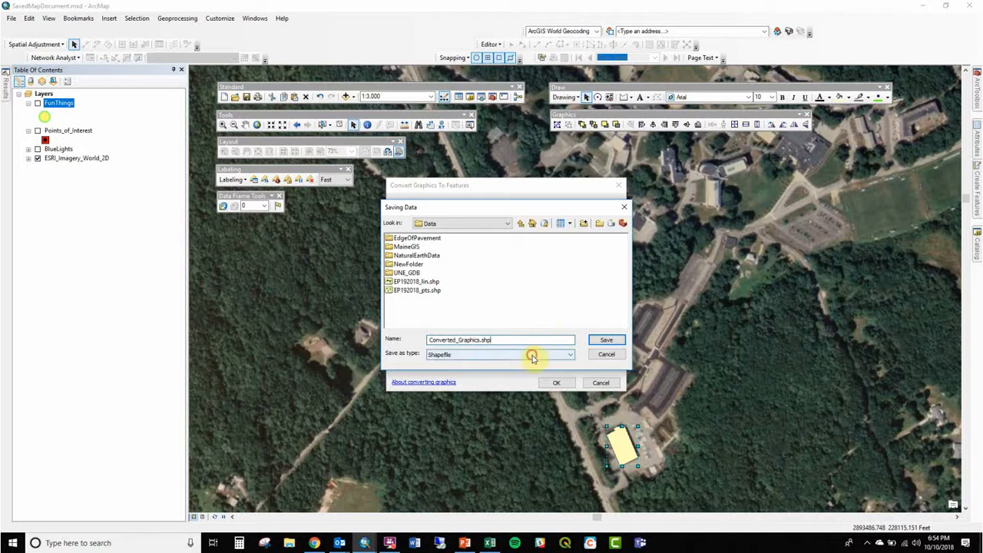
{"action": "left_click", "coordinate": [532, 356]}
{"action": "left_click", "coordinate": [533, 364]}
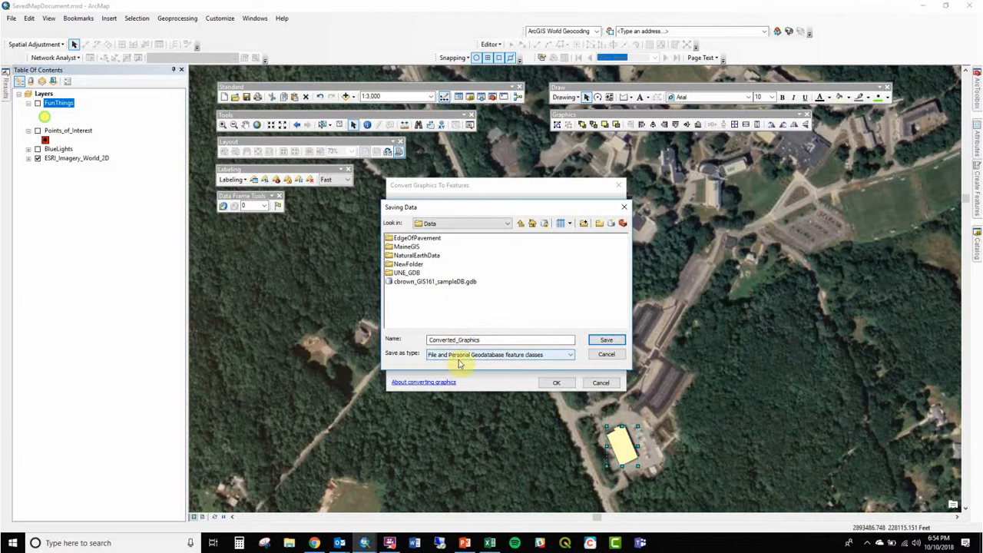
{"action": "double_click", "coordinate": [449, 282]}
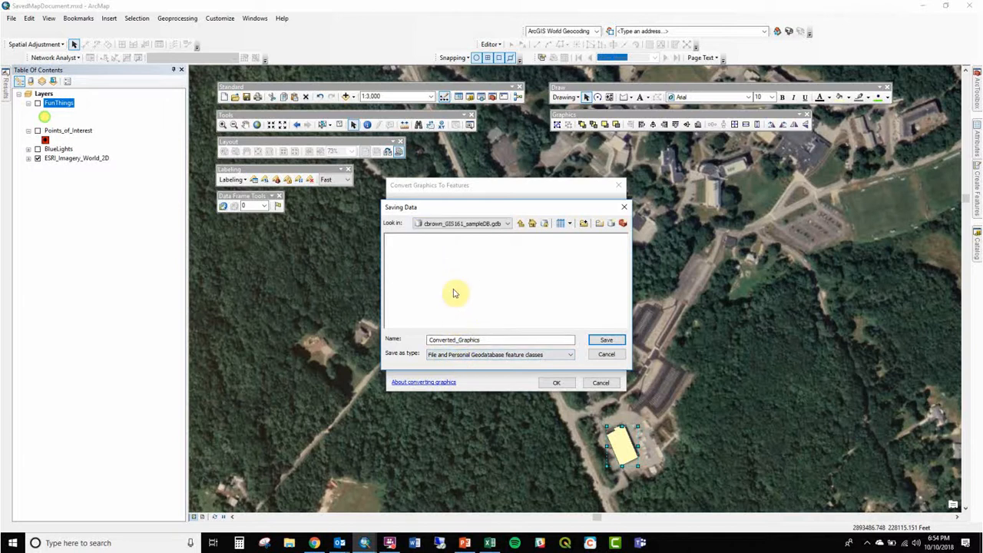
Name the output feature class NewBuildings and save it as the conversion target
{"action": "left_click_drag", "start_coordinate": [484, 342], "coordinate": [405, 332]}
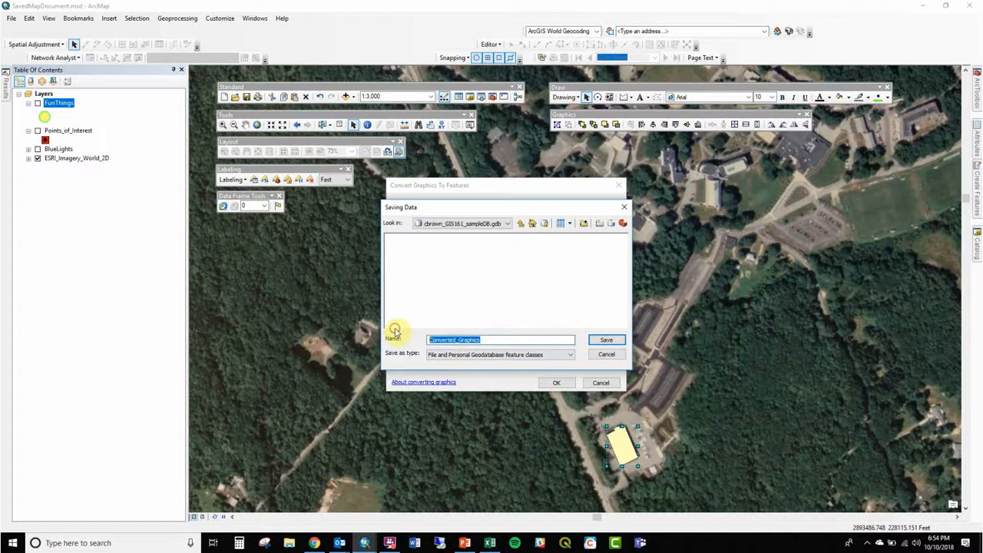
{"action": "type", "text": "NewBuildi"}
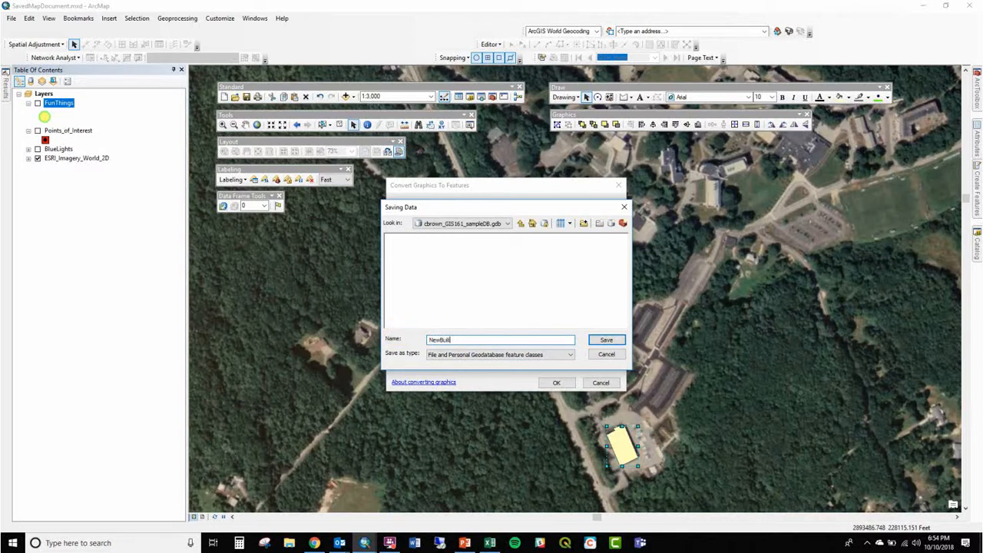
{"action": "type", "text": "ng"}
{"action": "key", "text": "BackSpace"}
{"action": "key", "text": "BackSpace"}
{"action": "type", "text": "dings"}
{"action": "key", "text": "Return"}
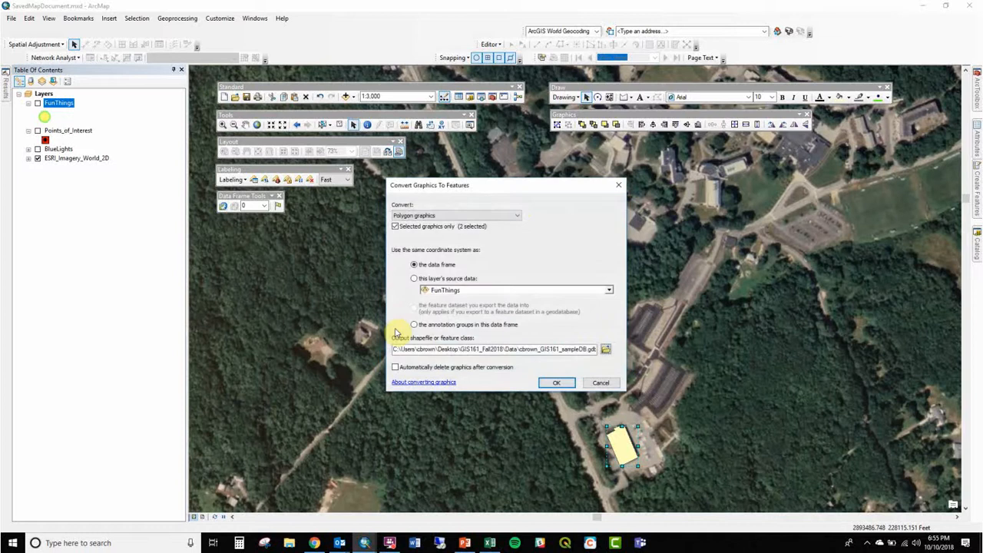
Convert the two selected graphics with automatic deletion of the originals and add the exported data to the map as a layer
{"action": "left_click", "coordinate": [508, 367]}
{"action": "left_click", "coordinate": [550, 381]}
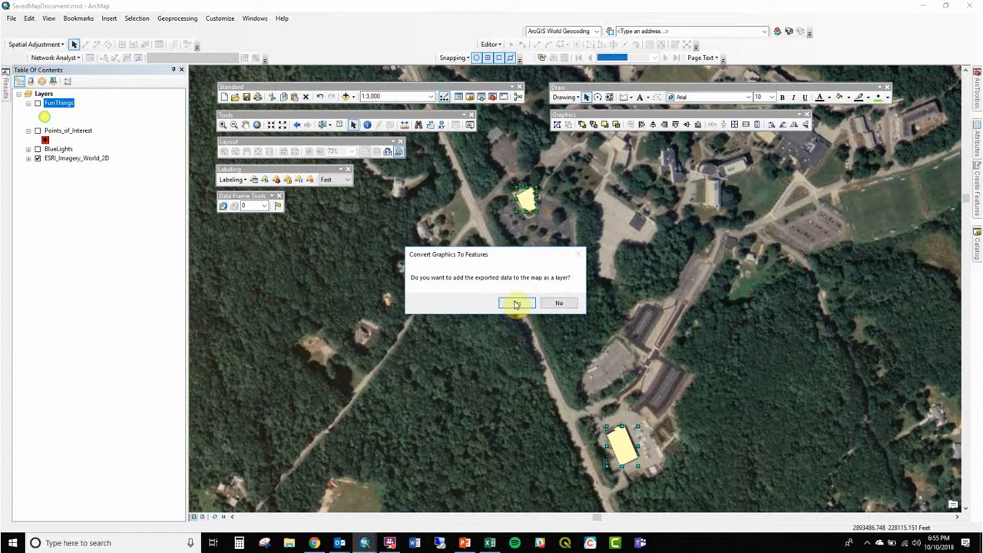
{"action": "left_click", "coordinate": [516, 303]}
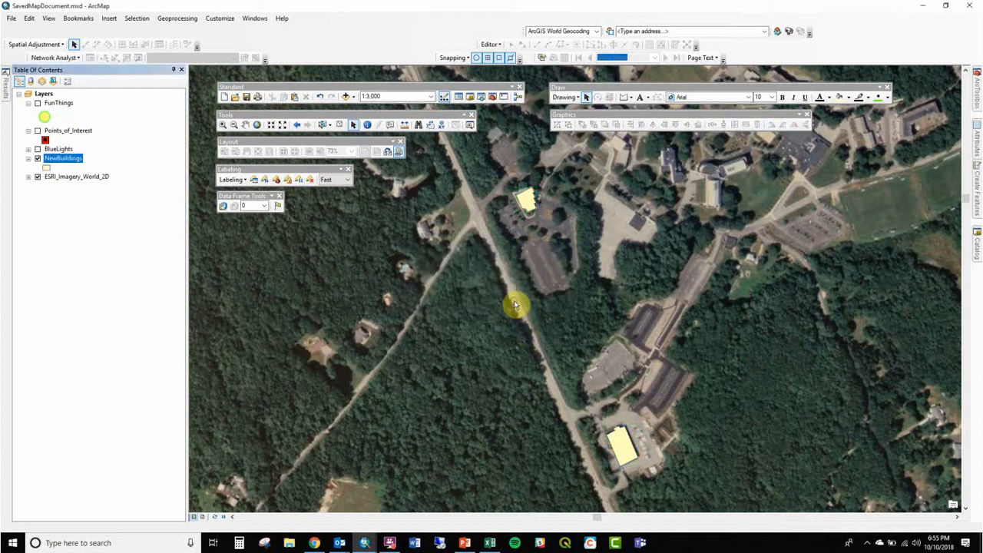
Change the NewBuildings layer's symbol to the predefined solid teal fill
{"action": "left_click", "coordinate": [47, 168]}
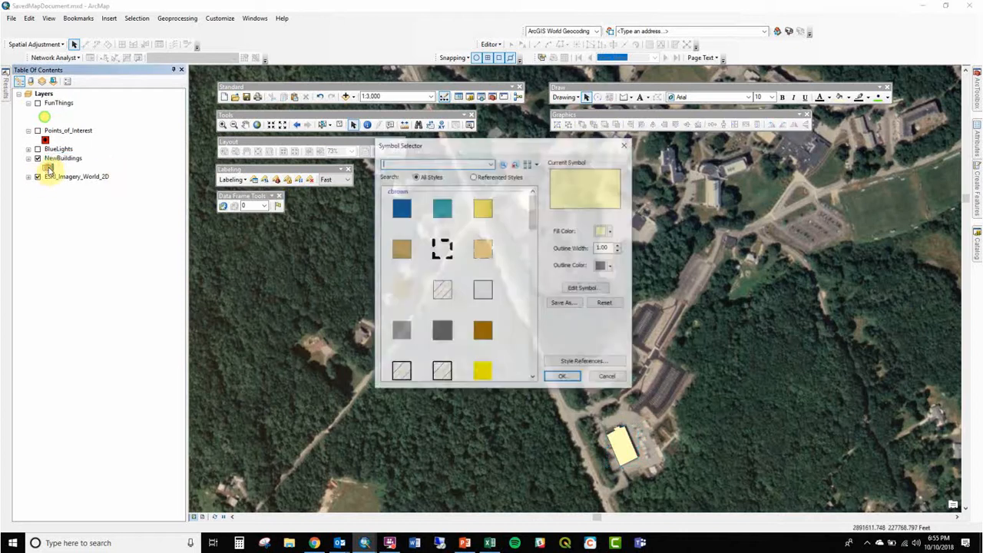
{"action": "double_click", "coordinate": [450, 211]}
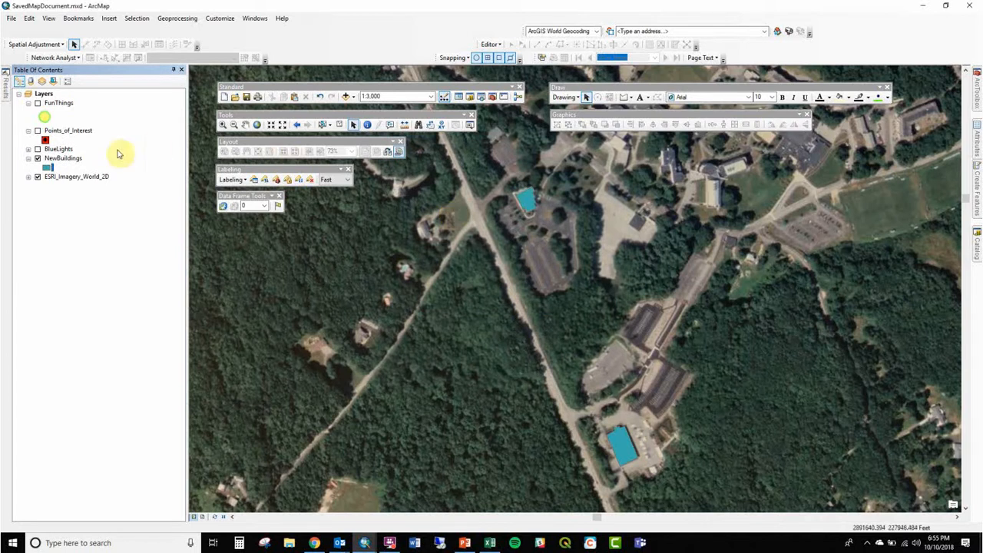
Examine the Shape, Shape_Length, Shape_Area and widened Name fields in the NewBuildings attribute table, and close the table
{"action": "right_click", "coordinate": [74, 159]}
{"action": "left_click", "coordinate": [103, 188]}
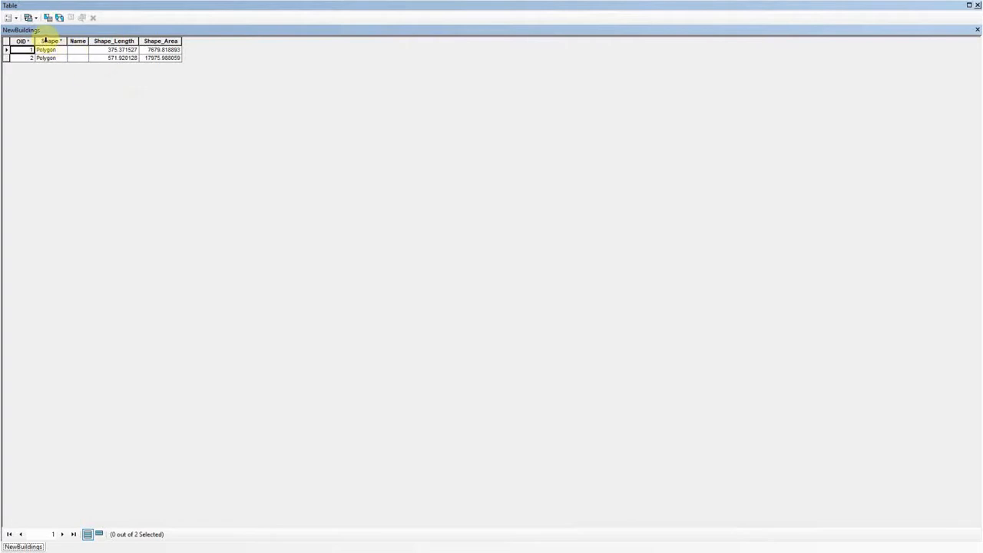
{"action": "left_click_drag", "start_coordinate": [31, 41], "coordinate": [48, 41]}
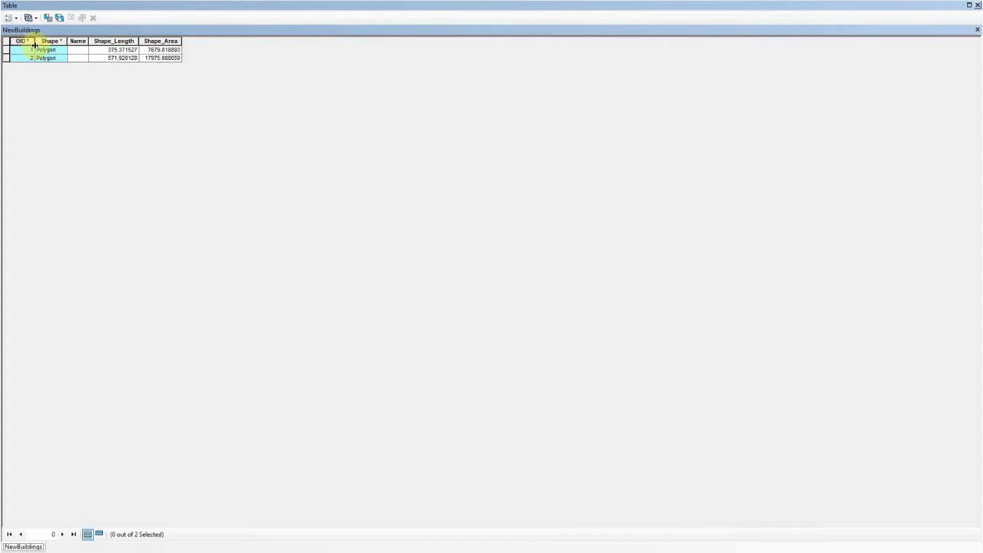
{"action": "left_click", "coordinate": [48, 41]}
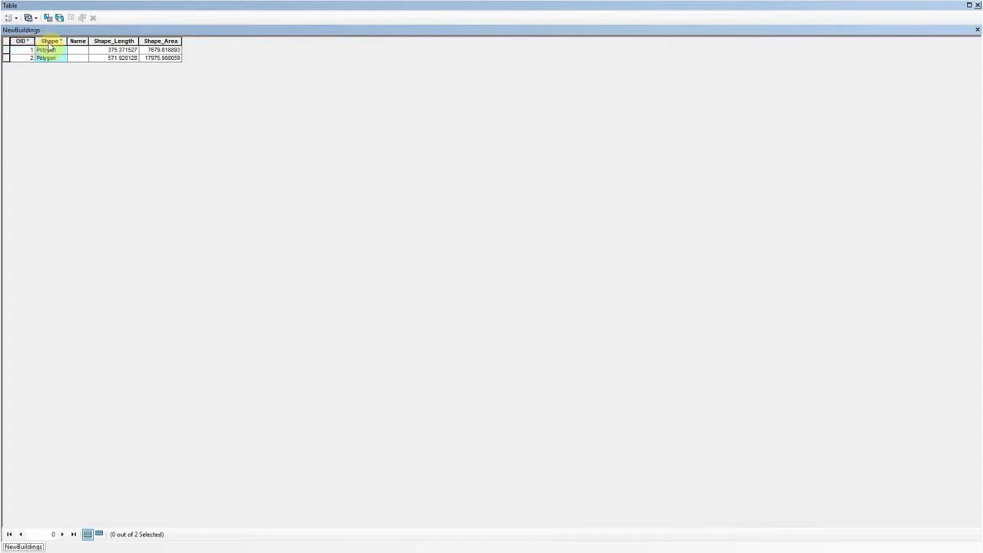
{"action": "left_click", "coordinate": [48, 49]}
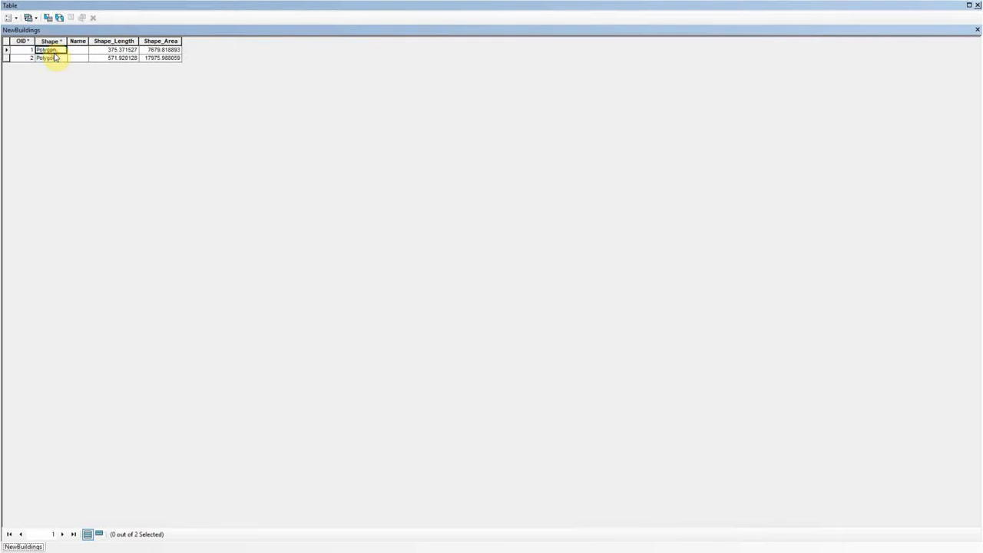
{"action": "left_click", "coordinate": [126, 40]}
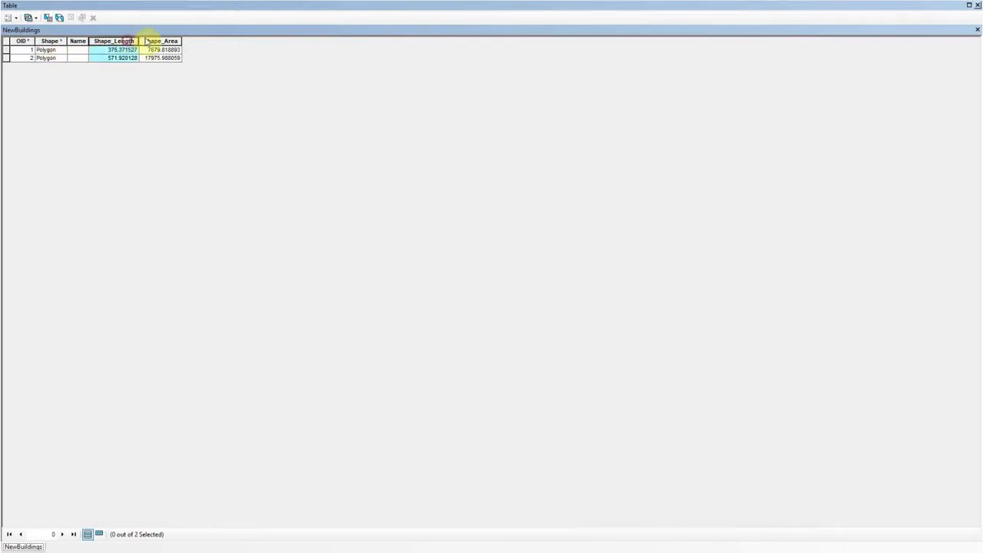
{"action": "left_click", "coordinate": [158, 41], "text": "ctrl"}
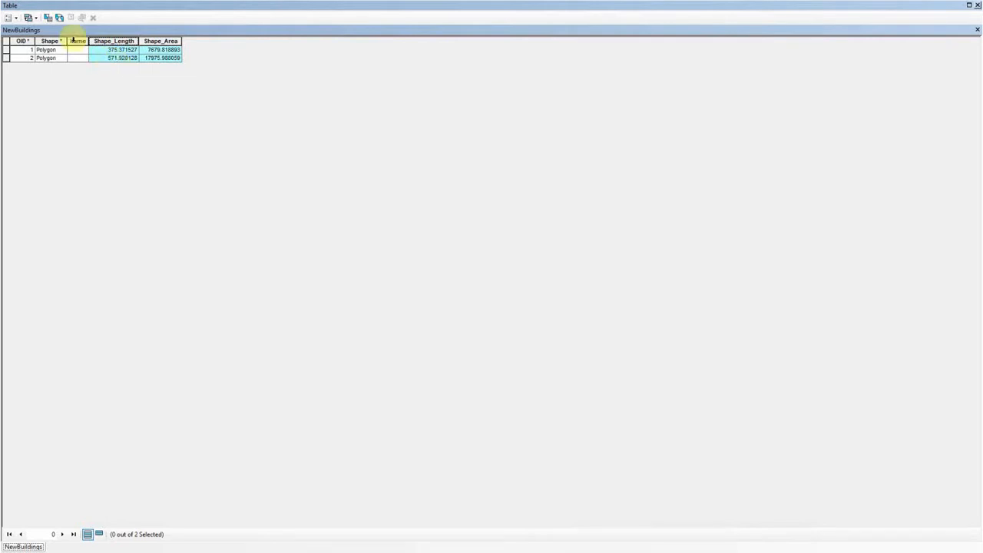
{"action": "left_click_drag", "start_coordinate": [90, 40], "coordinate": [146, 62]}
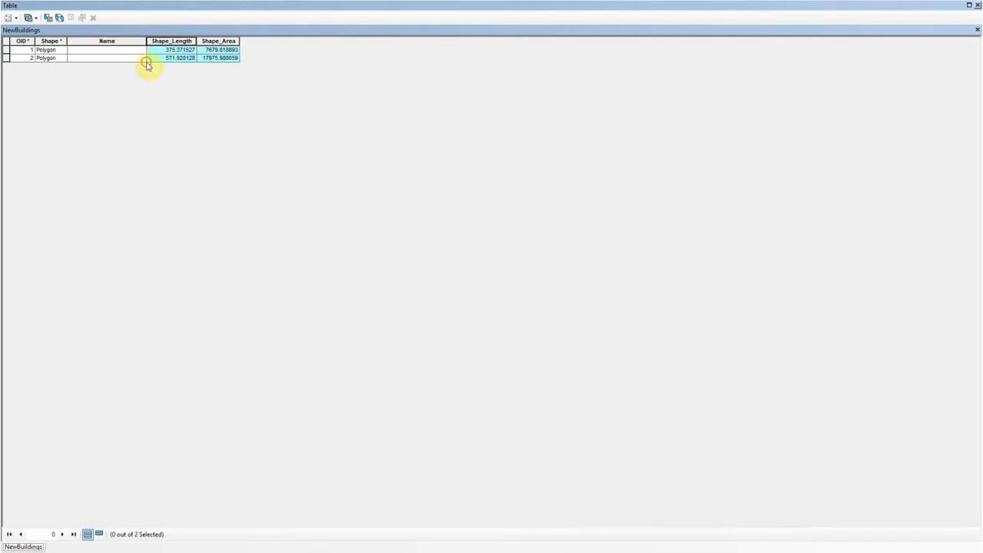
{"action": "left_click", "coordinate": [139, 50]}
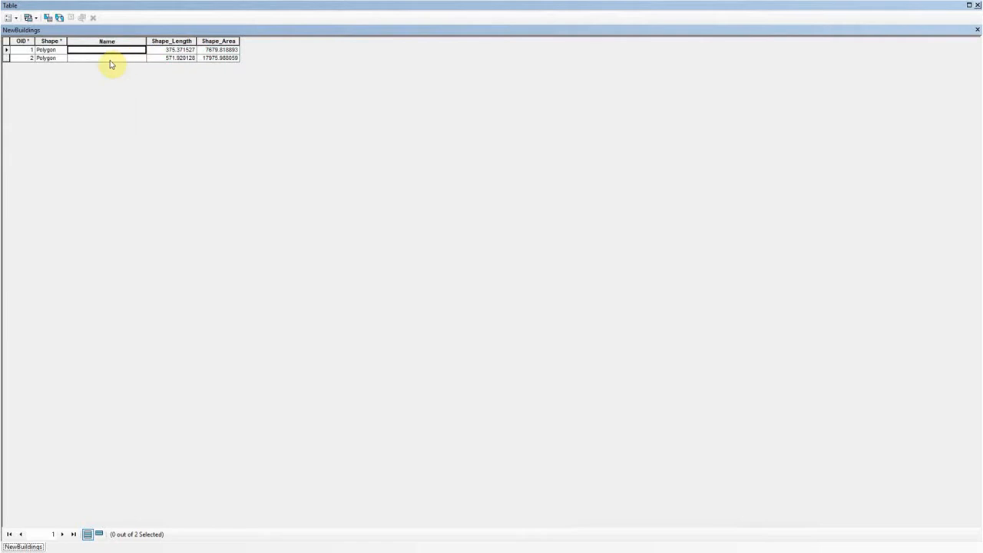
{"action": "left_click", "coordinate": [977, 6]}
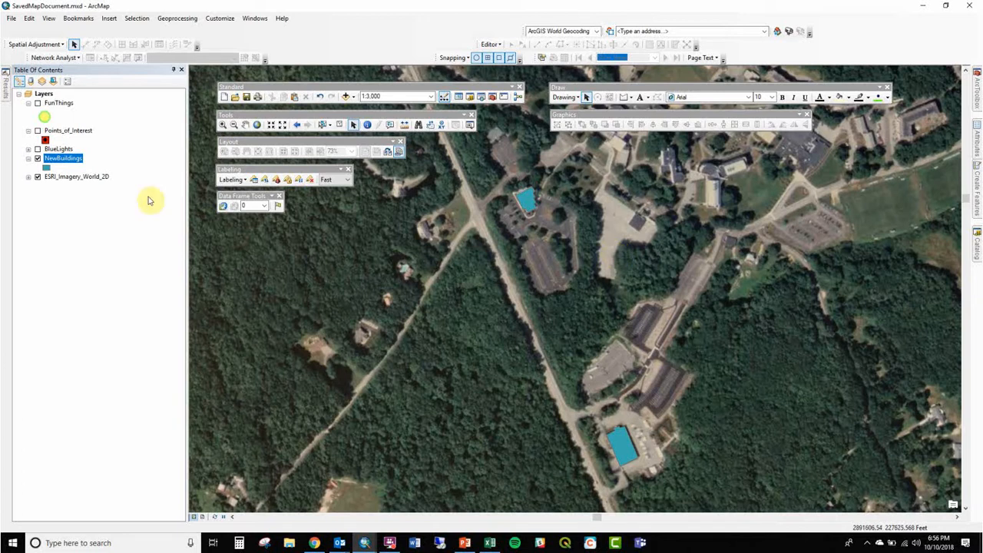
Start an edit session on the NewBuildings layer and undock the Editor toolbar to sit beneath the Graphics toolbar
{"action": "right_click", "coordinate": [73, 160]}
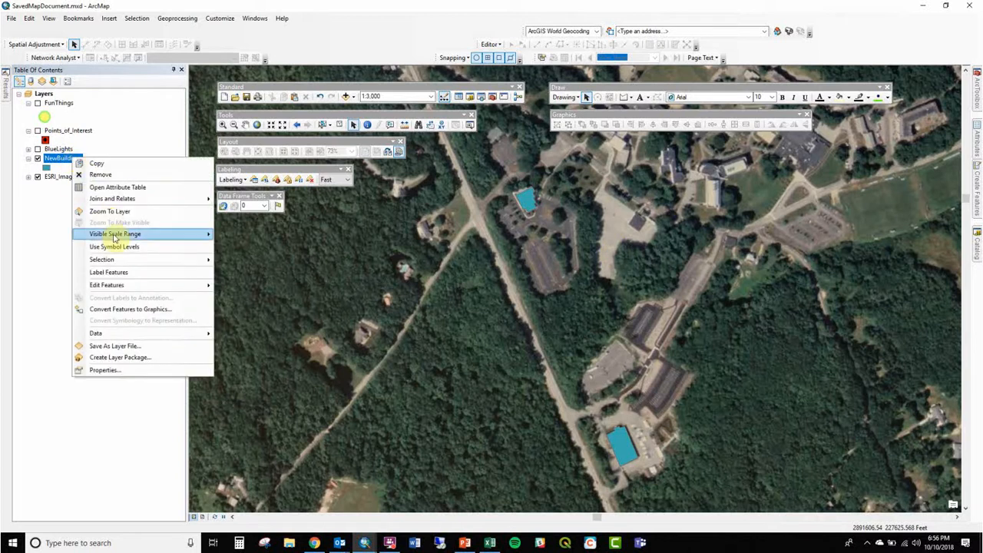
{"action": "mouse_move", "coordinate": [139, 288]}
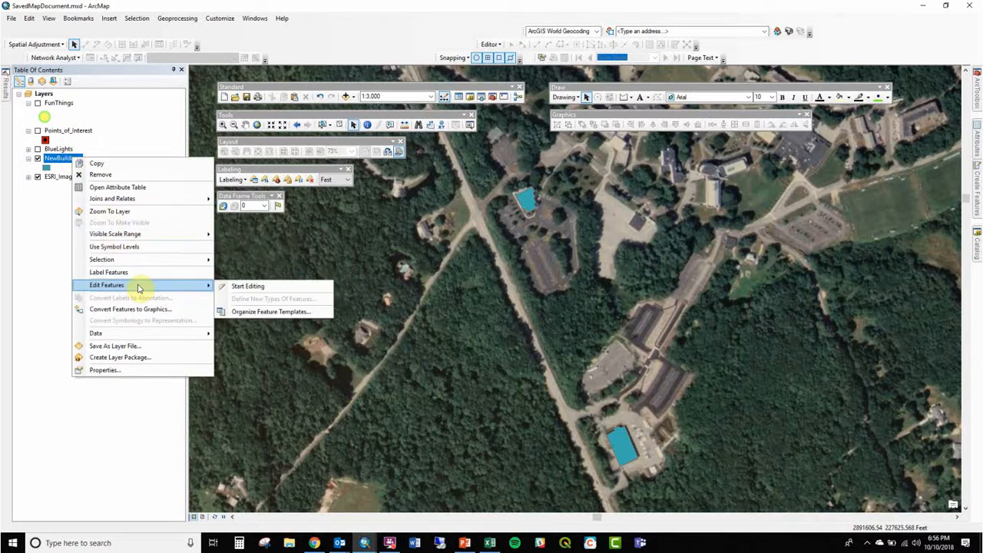
{"action": "left_click", "coordinate": [234, 285]}
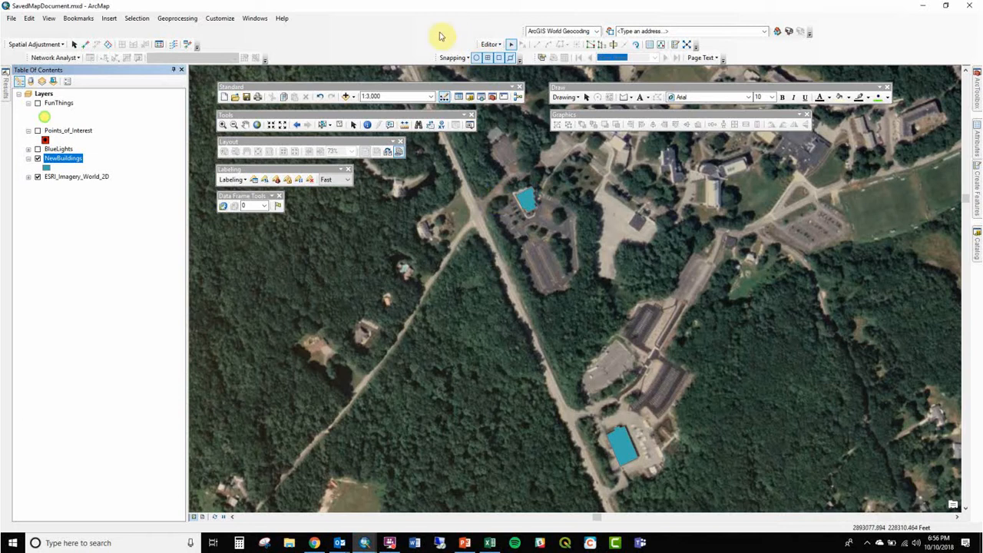
{"action": "left_click_drag", "start_coordinate": [479, 39], "coordinate": [567, 148]}
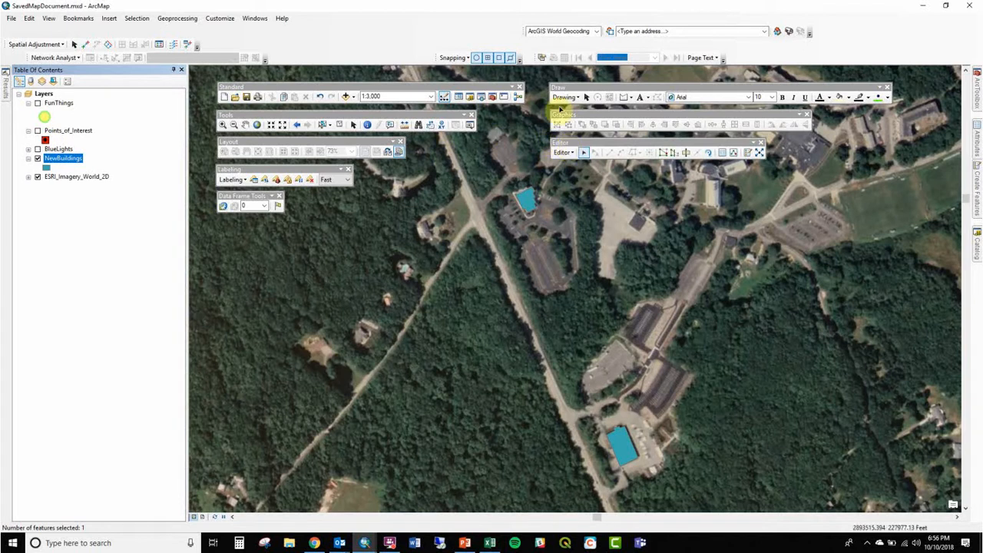
Check the list of available toolbars for the Editor toolbar and activate the Edit Tool
{"action": "right_click", "coordinate": [452, 40]}
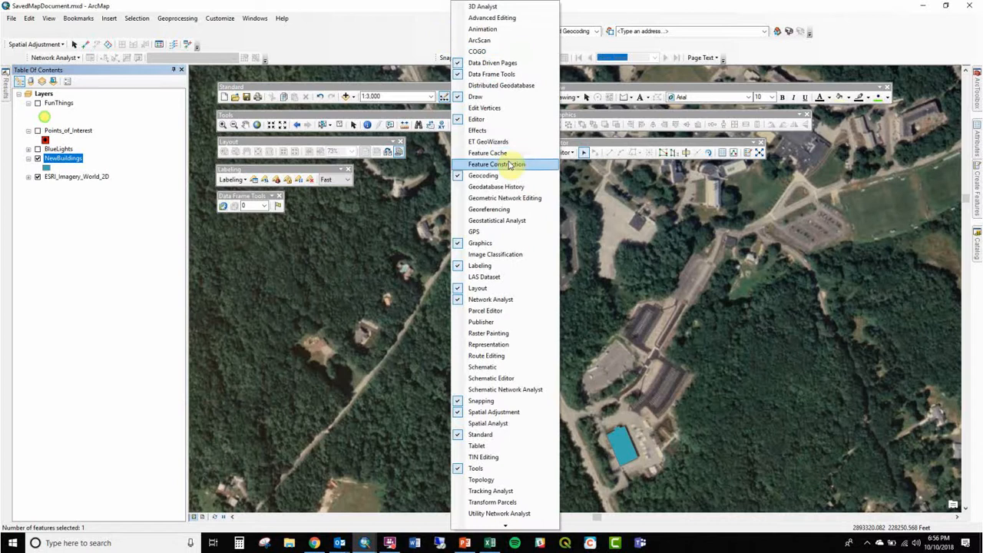
{"action": "left_click", "coordinate": [596, 150]}
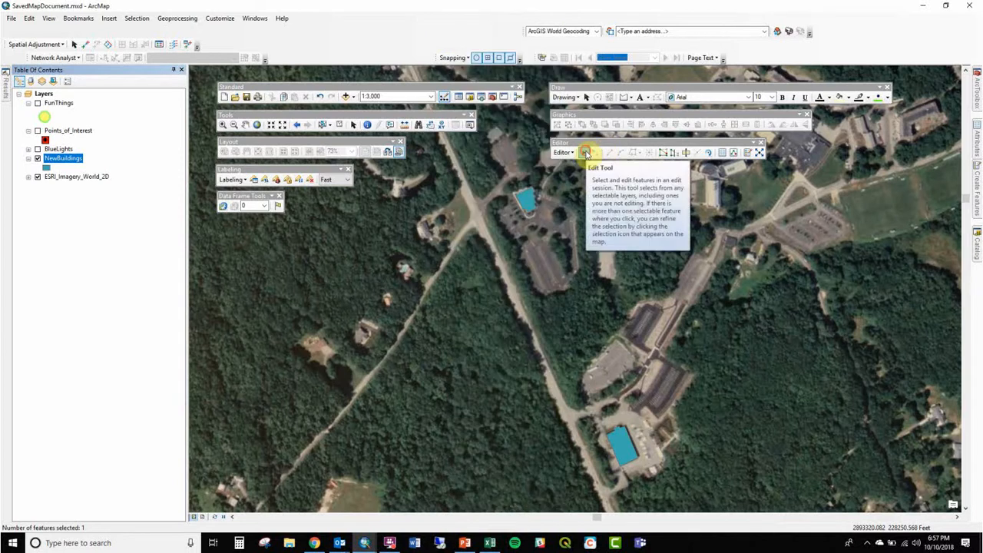
{"action": "left_click", "coordinate": [585, 152]}
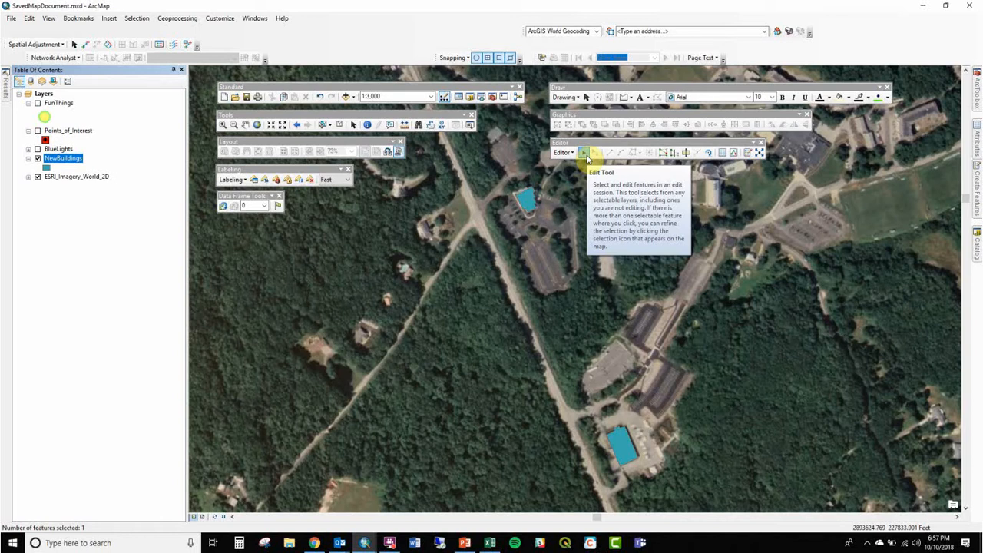
{"action": "left_click", "coordinate": [585, 154]}
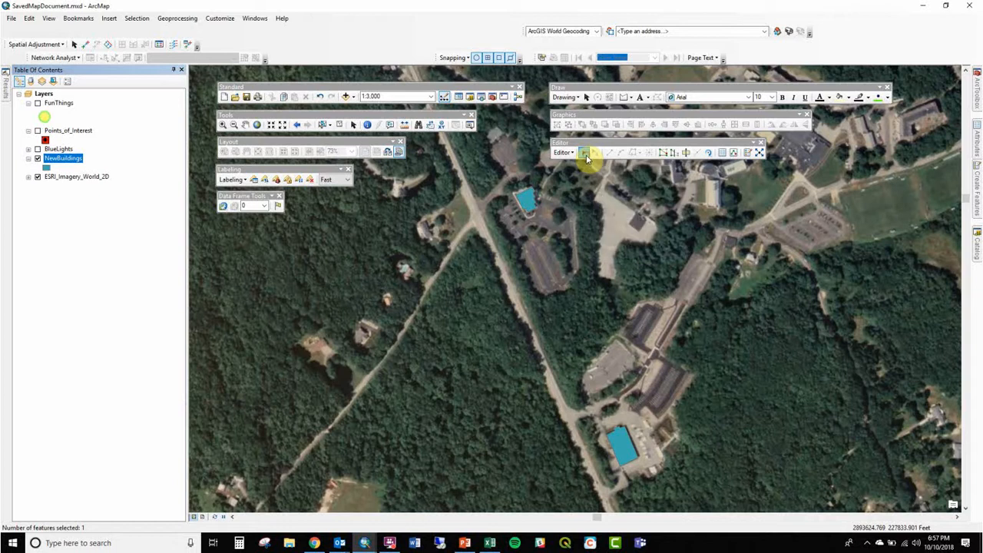
Select the northern building on the map, and stack the floating Editor, Graphics and Draw toolbars along the map's lower edge
{"action": "left_click", "coordinate": [525, 204]}
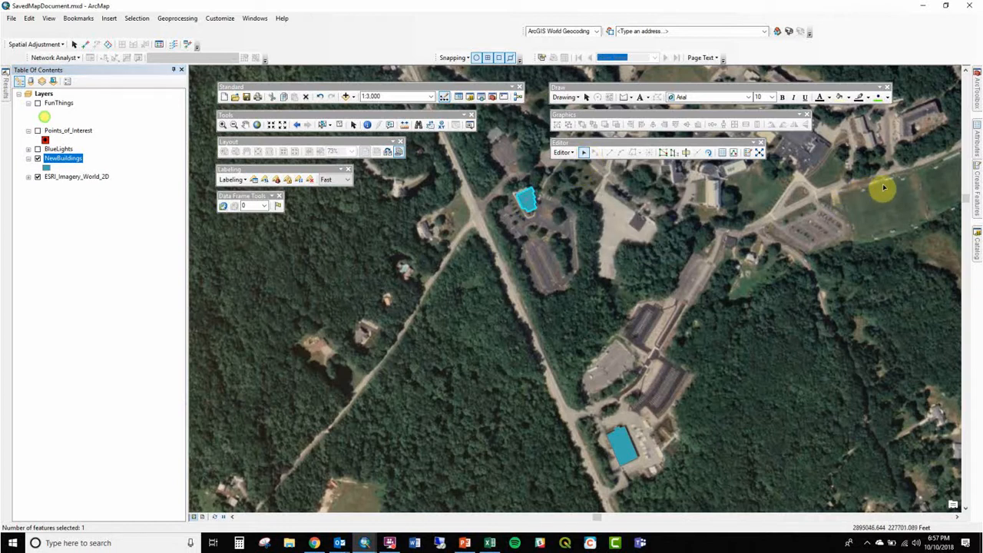
{"action": "mouse_move", "coordinate": [977, 201]}
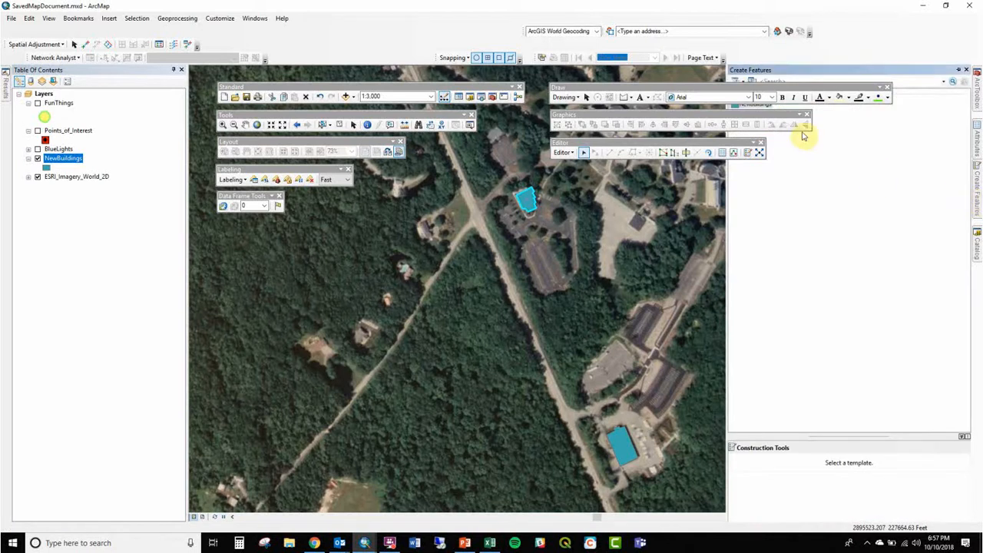
{"action": "mouse_move", "coordinate": [778, 90]}
{"action": "left_mouse_down"}
{"action": "mouse_move", "coordinate": [586, 190]}
{"action": "mouse_move", "coordinate": [457, 431]}
{"action": "mouse_move", "coordinate": [441, 485]}
{"action": "mouse_move", "coordinate": [395, 516]}
{"action": "mouse_move", "coordinate": [424, 485]}
{"action": "left_mouse_up"}
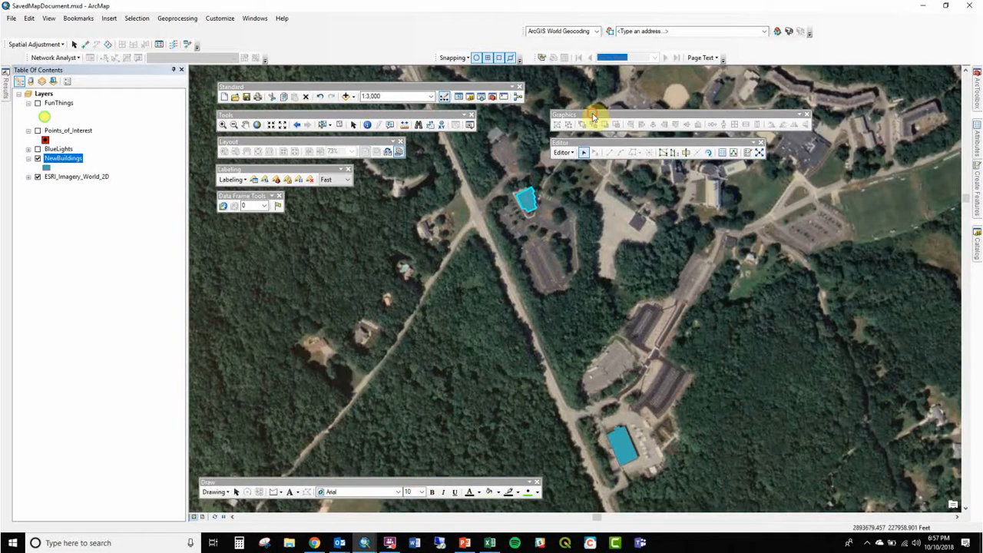
{"action": "mouse_move", "coordinate": [595, 115]}
{"action": "left_mouse_down"}
{"action": "mouse_move", "coordinate": [324, 395]}
{"action": "mouse_move", "coordinate": [258, 451]}
{"action": "mouse_move", "coordinate": [235, 455]}
{"action": "left_mouse_up"}
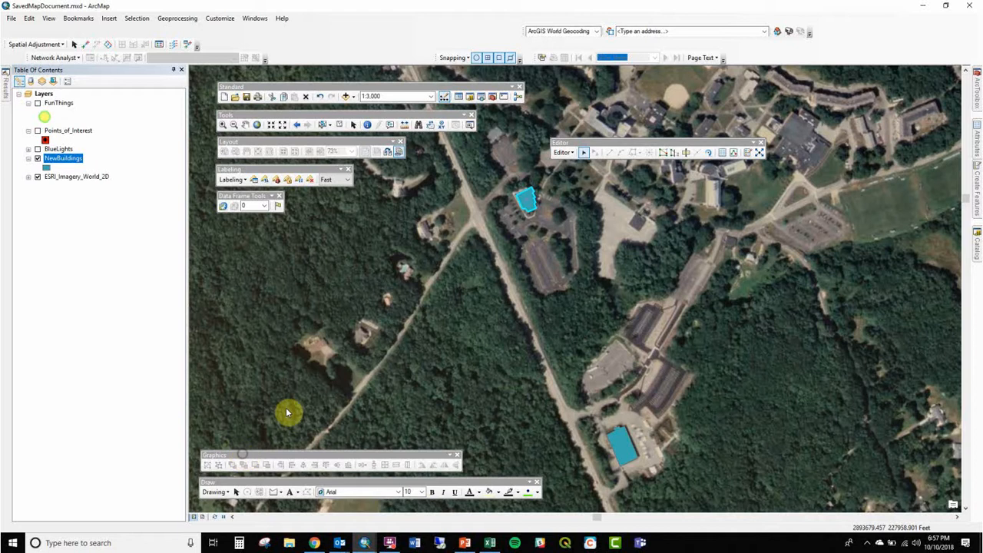
{"action": "left_click_drag", "start_coordinate": [582, 152], "coordinate": [226, 428]}
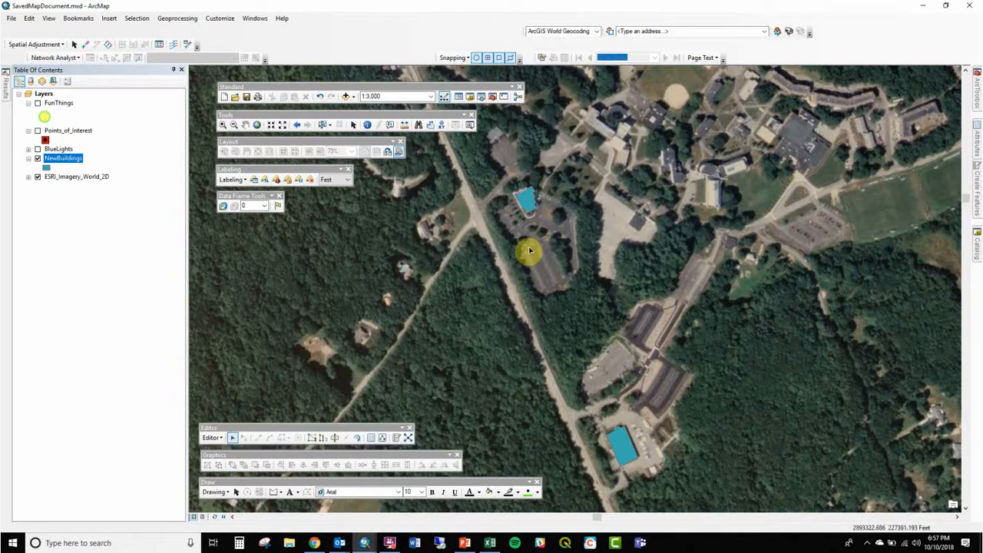
Open the NewBuildings attribute table and dock it beside the map, narrowed so that both buildings stay in view
{"action": "right_click", "coordinate": [74, 159]}
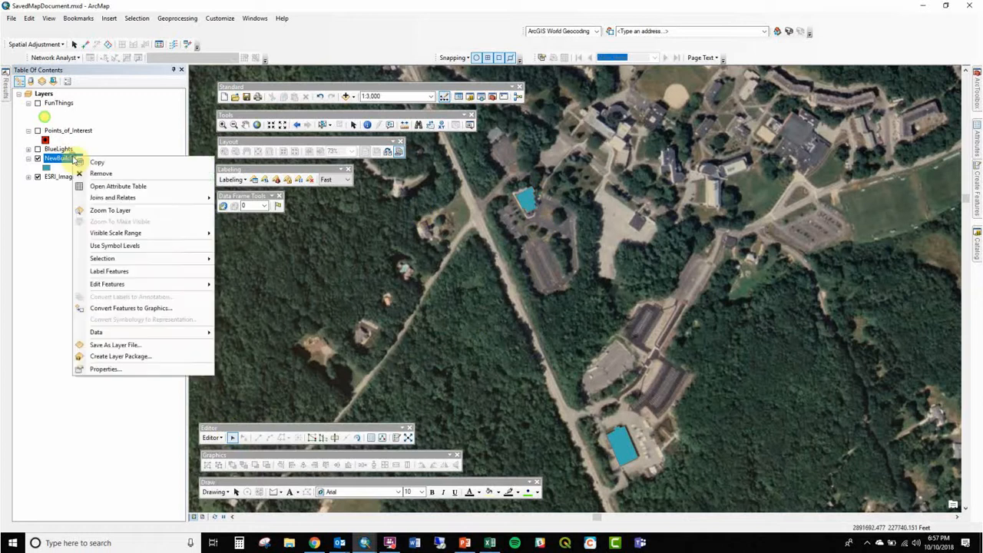
{"action": "left_click", "coordinate": [102, 185]}
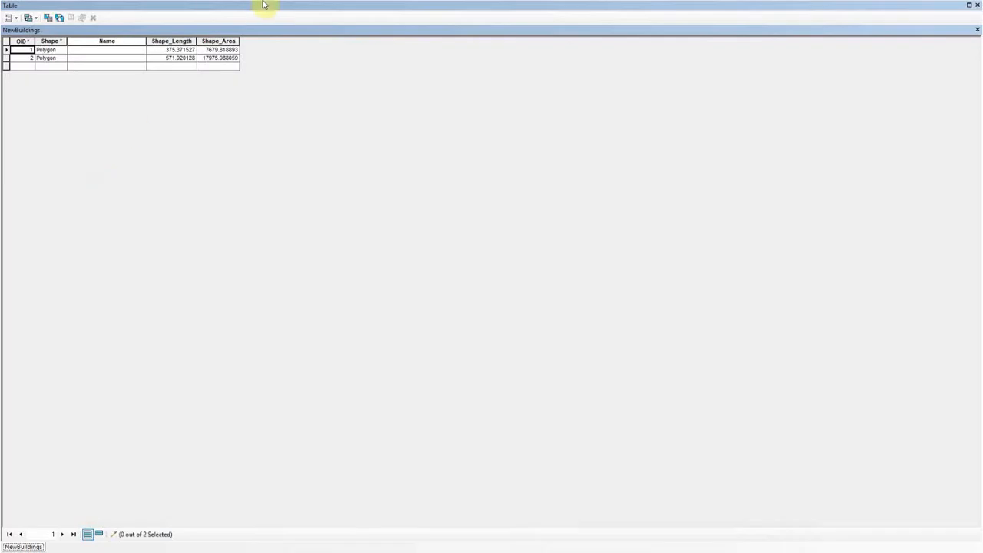
{"action": "left_click_drag", "start_coordinate": [351, 7], "coordinate": [593, 292]}
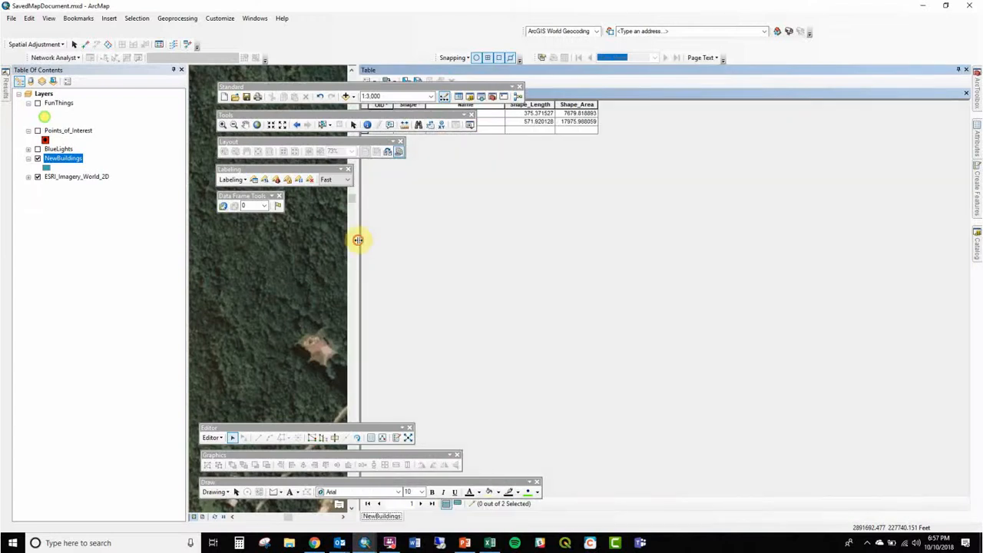
{"action": "left_click_drag", "start_coordinate": [358, 239], "coordinate": [654, 259]}
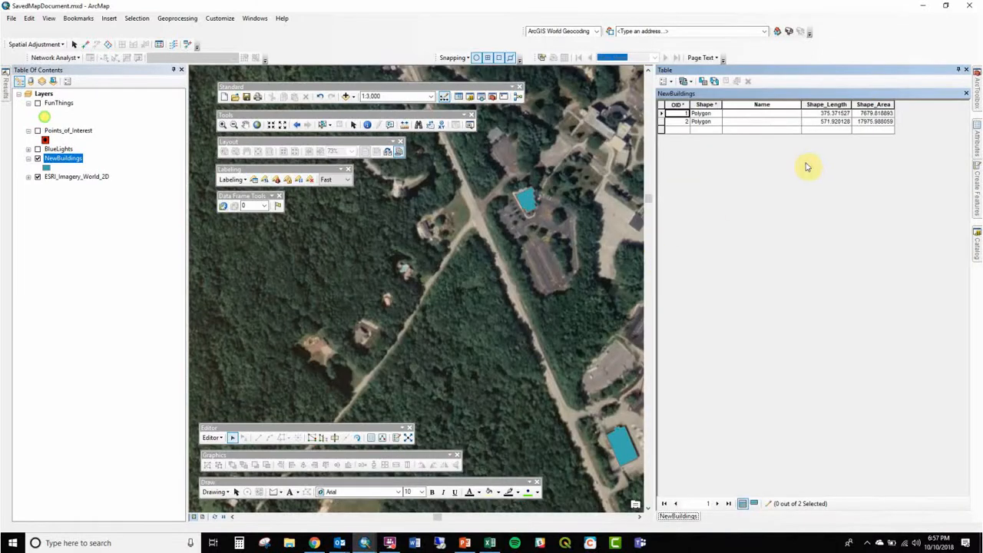
Select the first NewBuildings record and set its Name to "Marcil"
{"action": "left_click", "coordinate": [763, 113]}
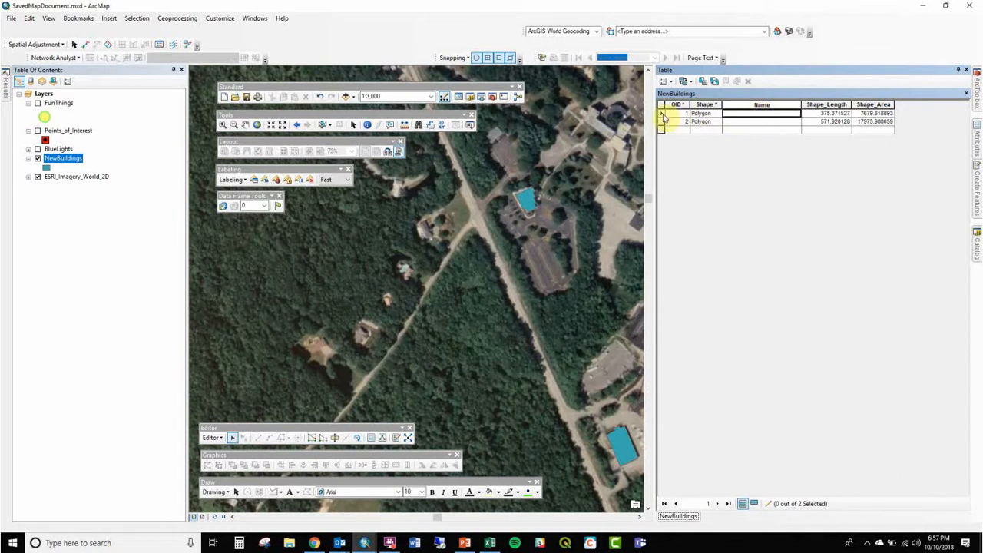
{"action": "left_click", "coordinate": [663, 114]}
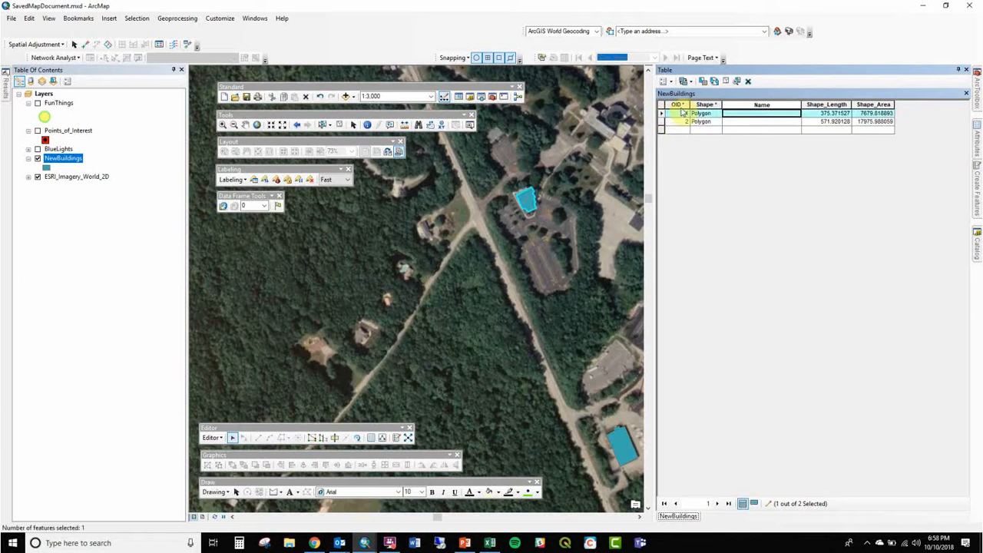
{"action": "left_click", "coordinate": [748, 114]}
{"action": "type", "text": "Marci"}
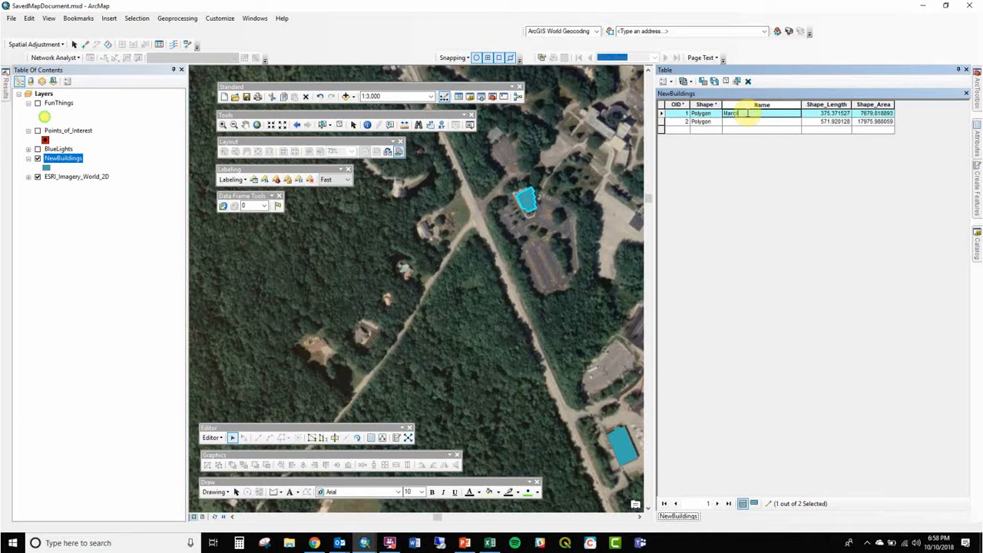
{"action": "key", "text": "Return"}
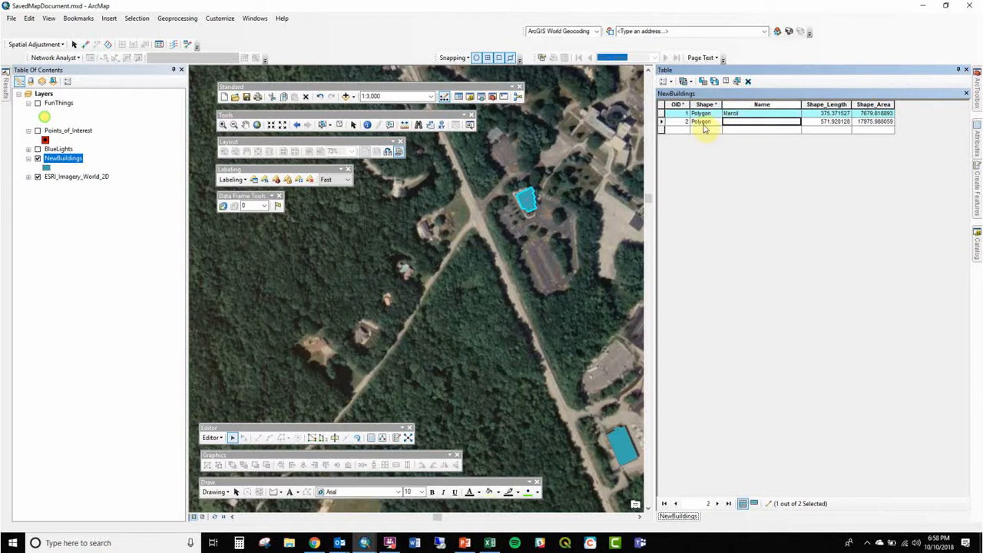
Select the second NewBuildings record and set its Name to "Nothing good"
{"action": "left_click", "coordinate": [660, 122]}
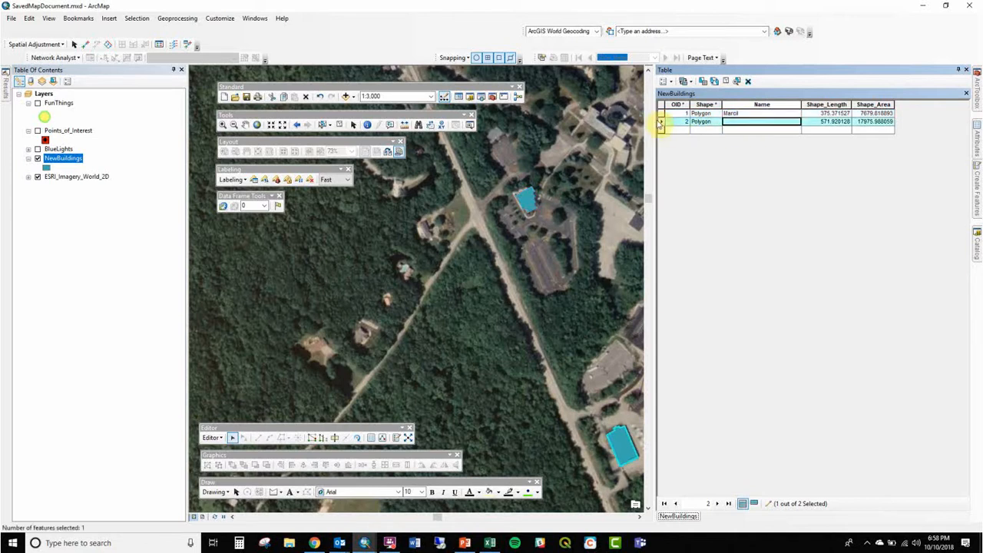
{"action": "left_click", "coordinate": [660, 113]}
{"action": "left_click", "coordinate": [660, 122]}
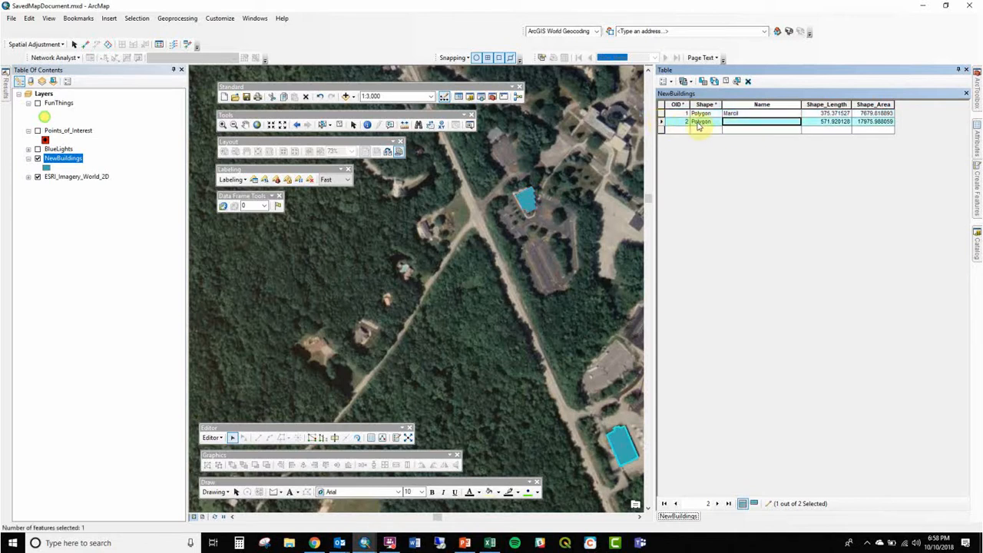
{"action": "left_click", "coordinate": [739, 121]}
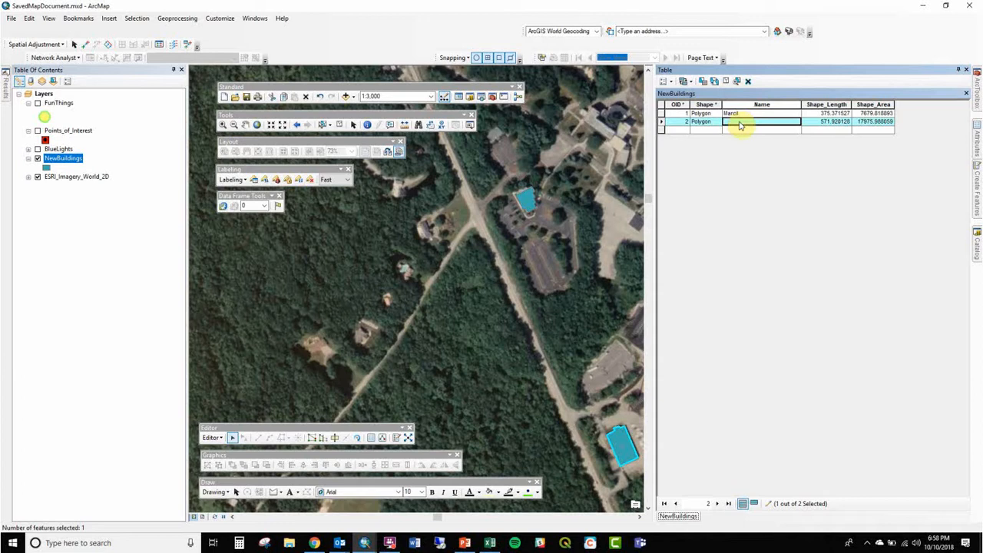
{"action": "left_click", "coordinate": [739, 122]}
{"action": "type", "text": "Ohtm"}
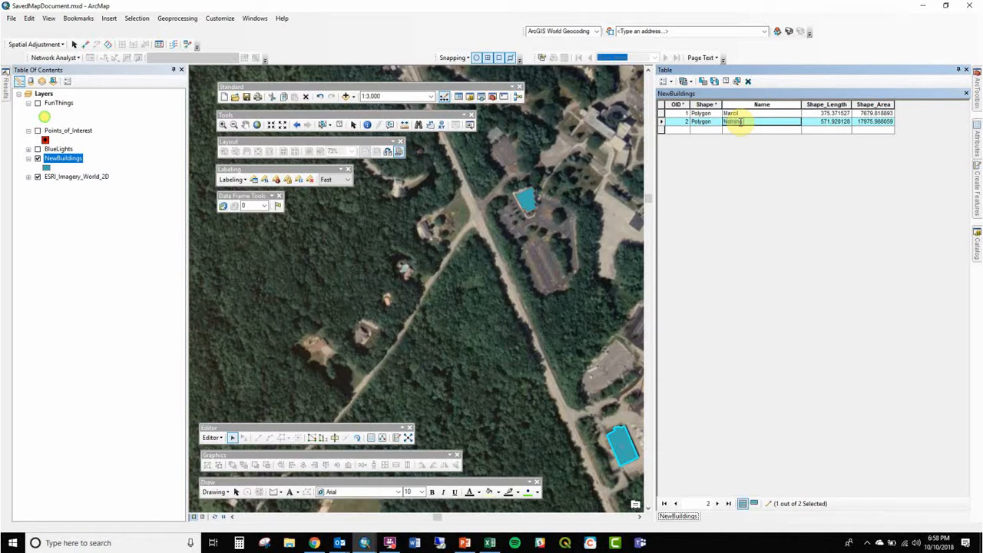
{"action": "key", "text": "Return"}
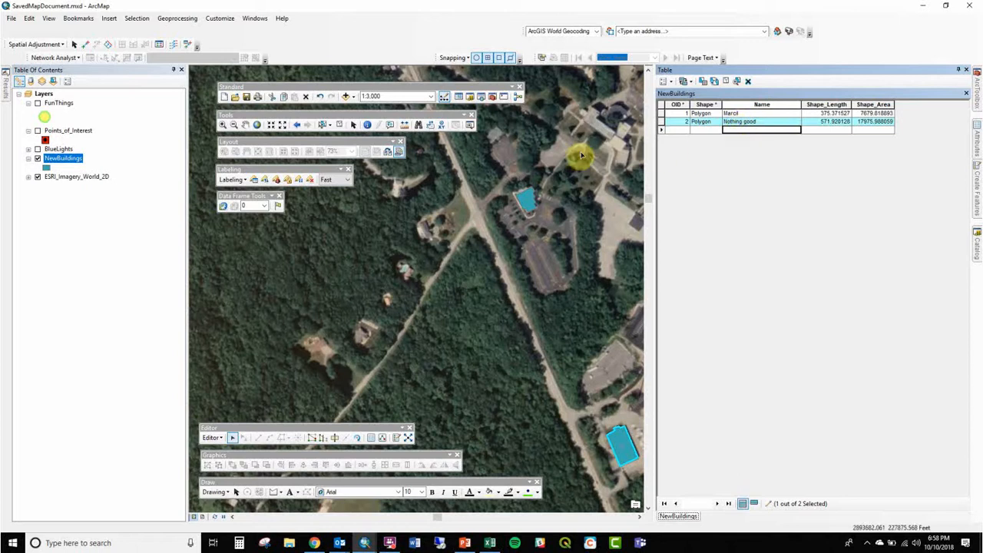
Save the NewBuildings attribute edits and end the edit session
{"action": "right_click", "coordinate": [79, 159]}
{"action": "left_click", "coordinate": [131, 121]}
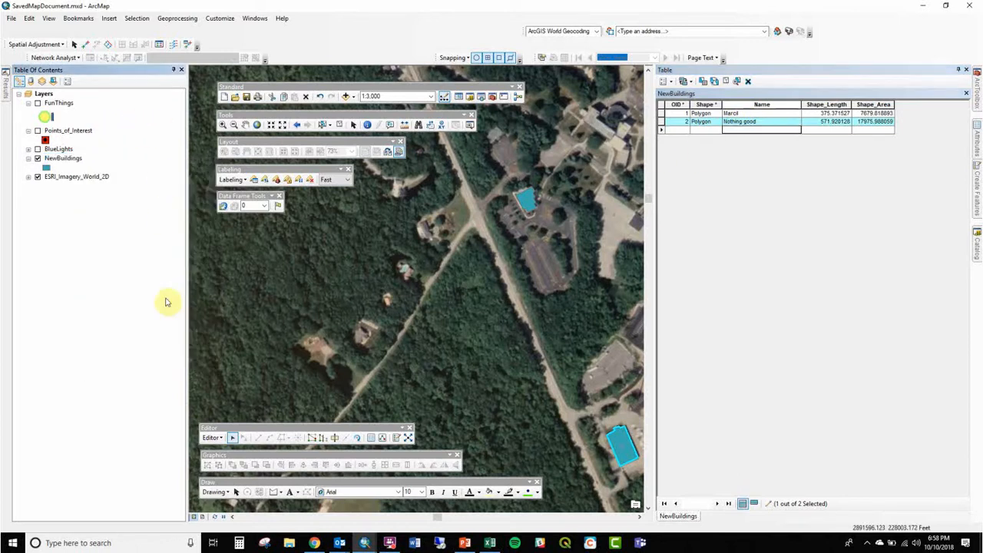
{"action": "left_click", "coordinate": [211, 438]}
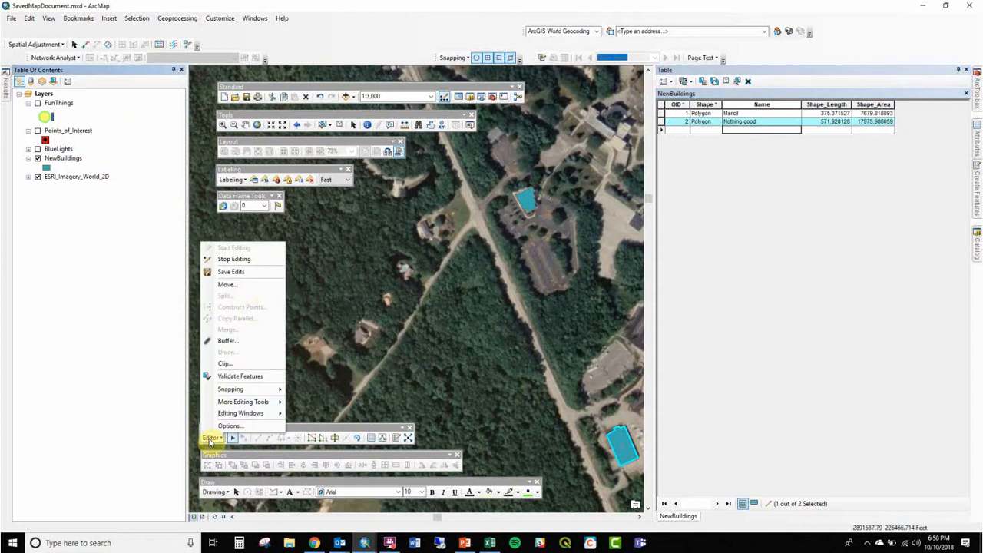
{"action": "left_click", "coordinate": [243, 276]}
{"action": "left_click", "coordinate": [210, 437]}
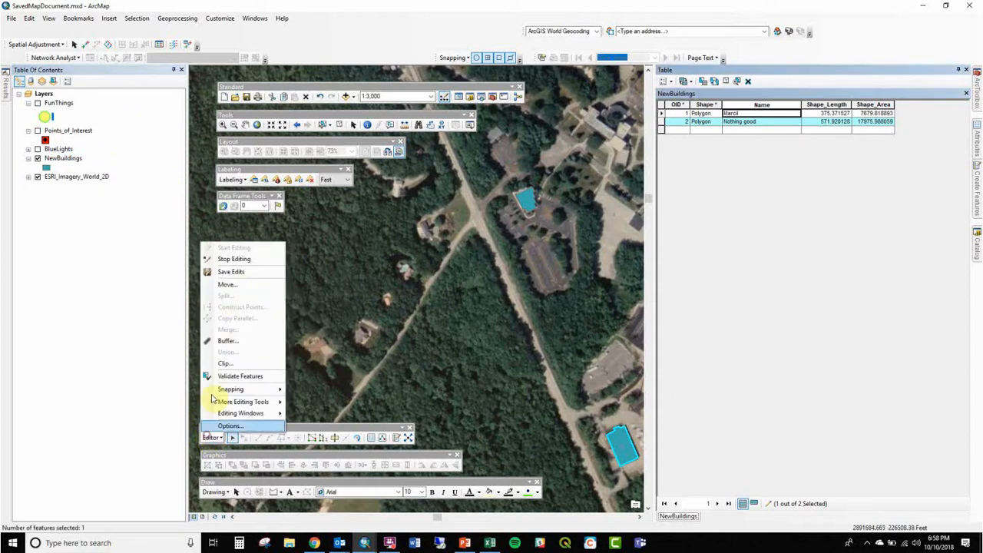
{"action": "left_click", "coordinate": [239, 264]}
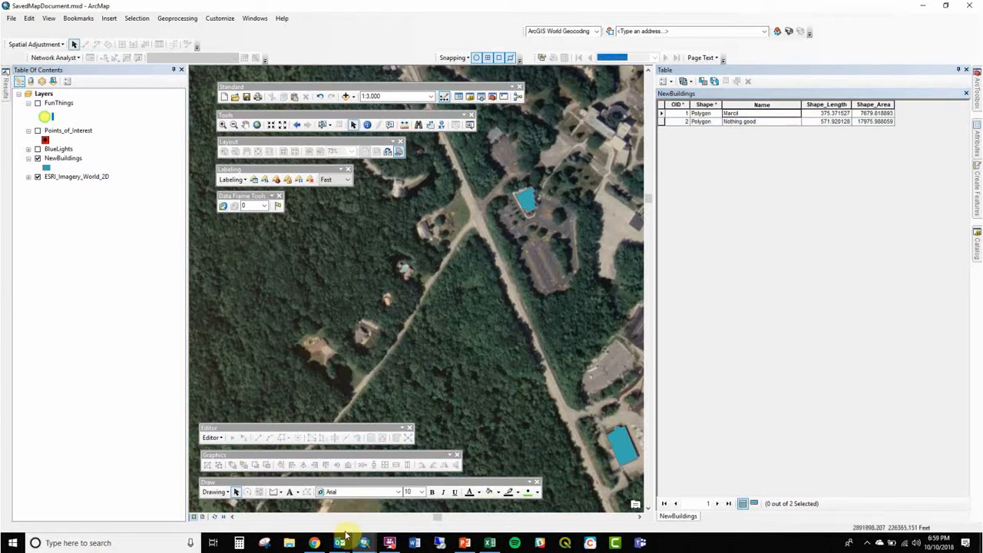
Switch to the Outlook inbox and open the FALL 2018 CLASS PLANS task
{"action": "mouse_move", "coordinate": [340, 540]}
{"action": "left_click", "coordinate": [442, 507]}
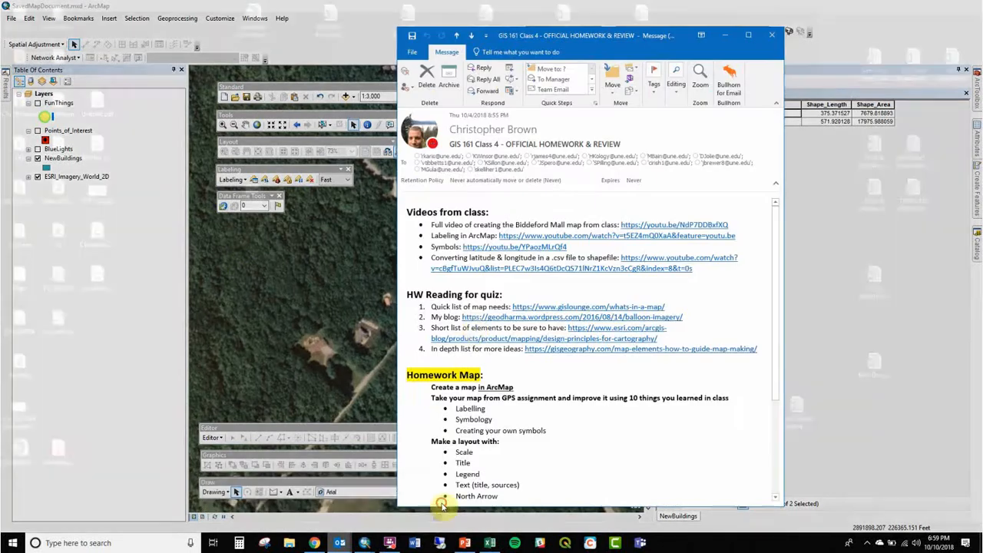
{"action": "mouse_move", "coordinate": [330, 544]}
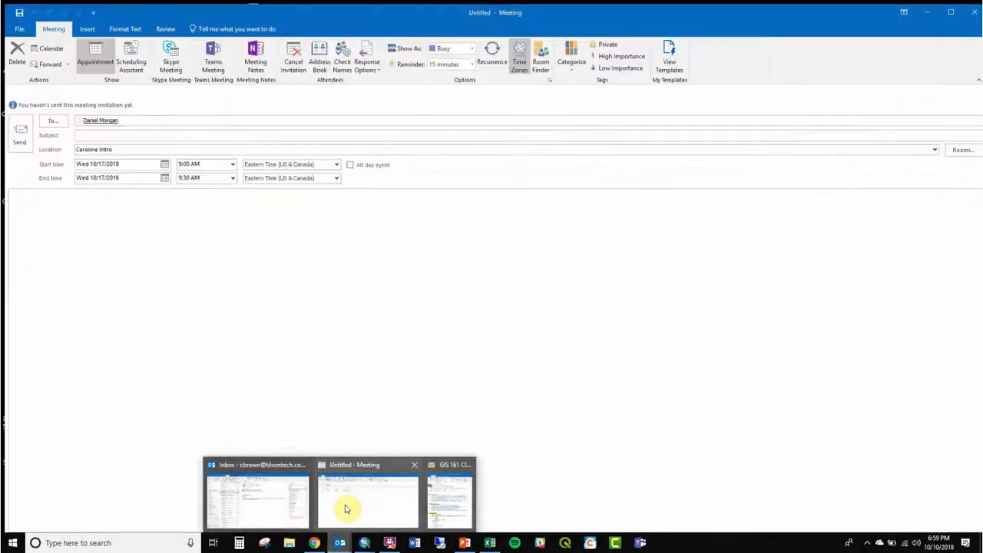
{"action": "left_click", "coordinate": [272, 508]}
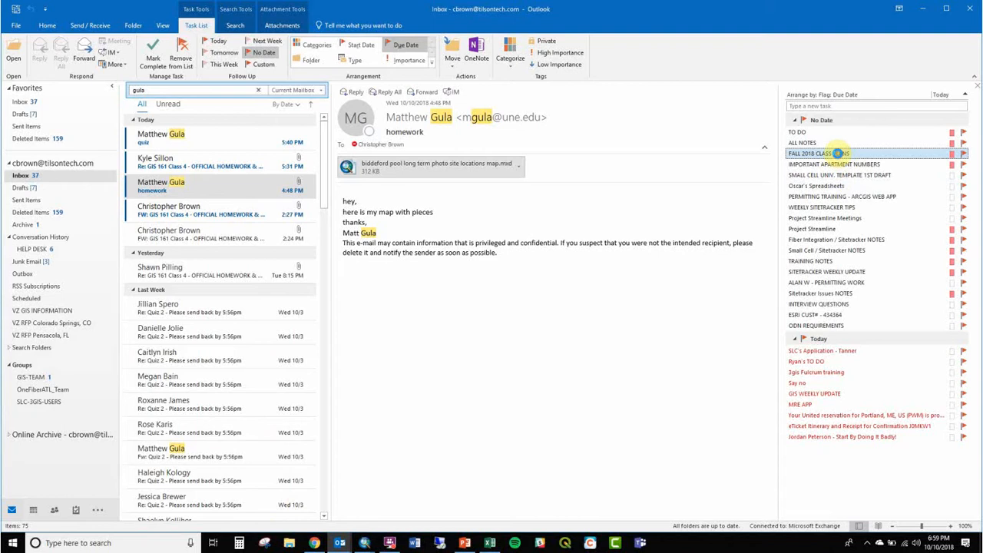
{"action": "double_click", "coordinate": [837, 154]}
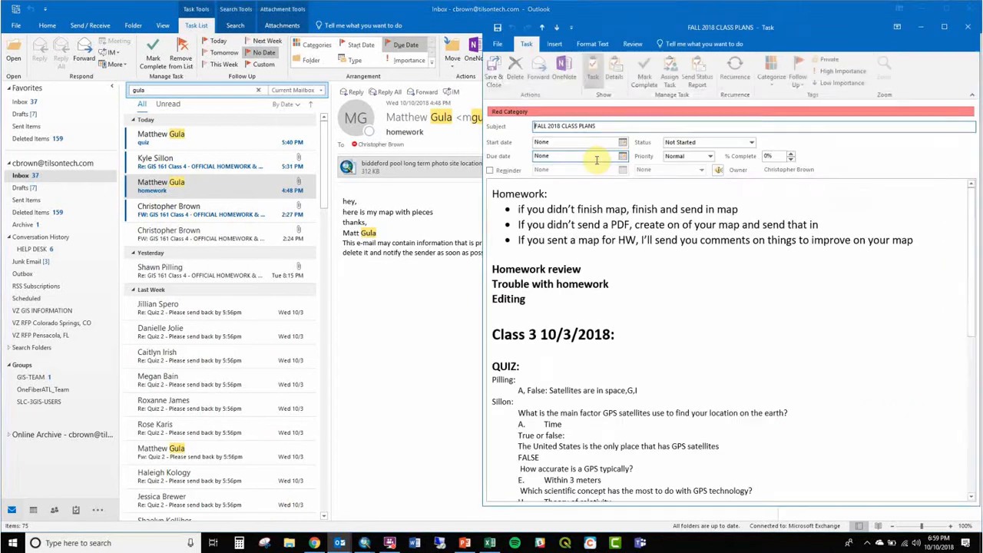
Add the line "Create a GDB (Geodatabase)" below the homework bullets, separated by a blank line
{"action": "left_click", "coordinate": [929, 240]}
{"action": "key", "text": "Return"}
{"action": "key", "text": "BackSpace"}
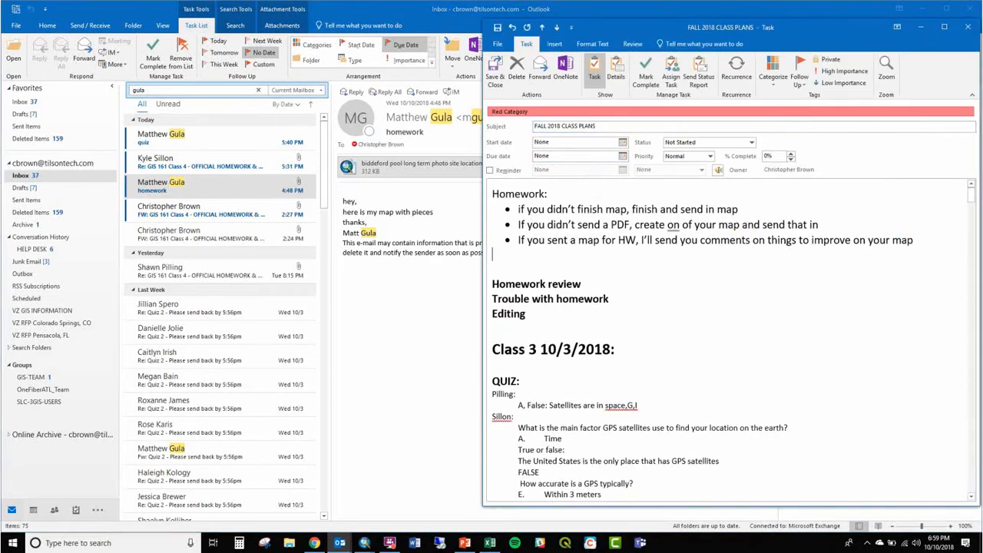
{"action": "key", "text": "Return"}
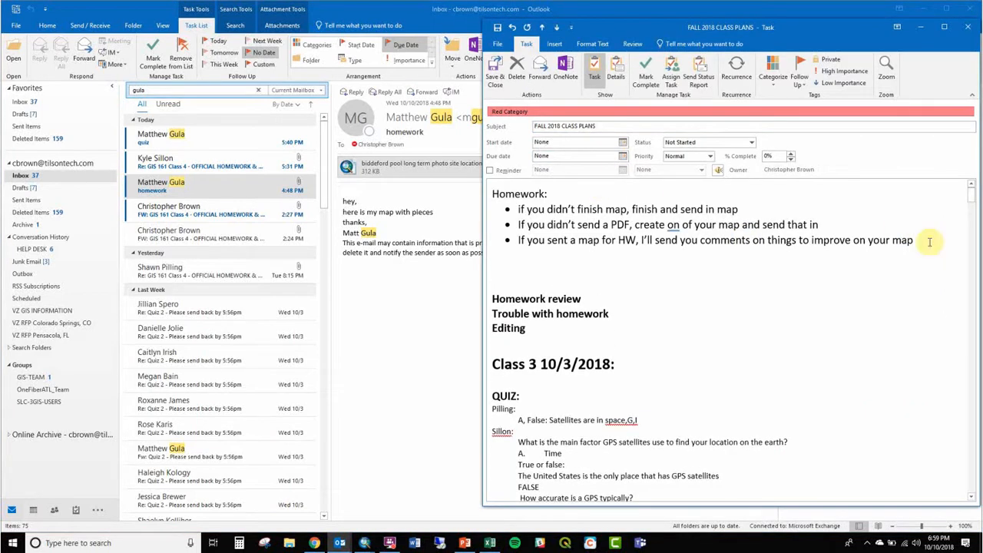
{"action": "type", "text": "Create a GDB (Geodat"}
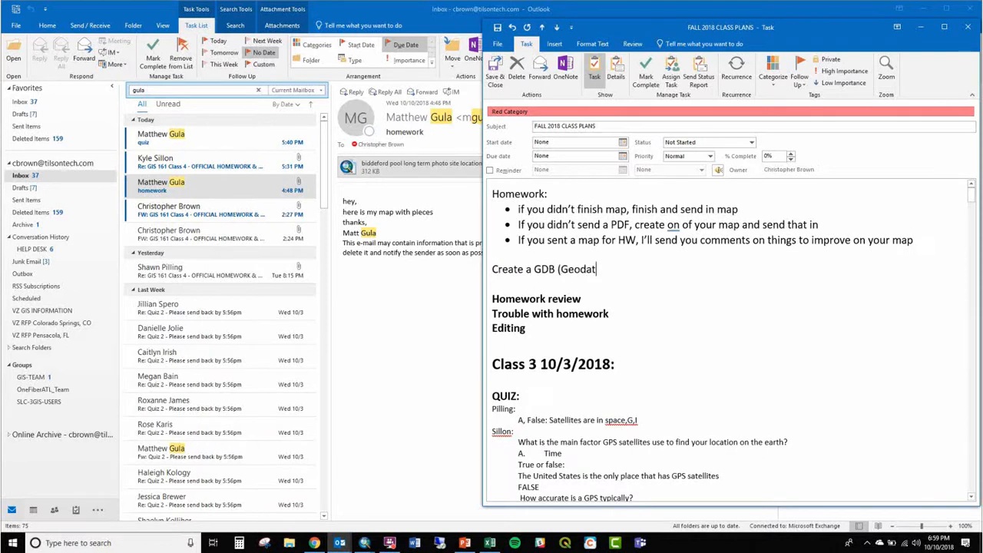
{"action": "type", "text": "abase)"}
{"action": "key", "text": "Return"}
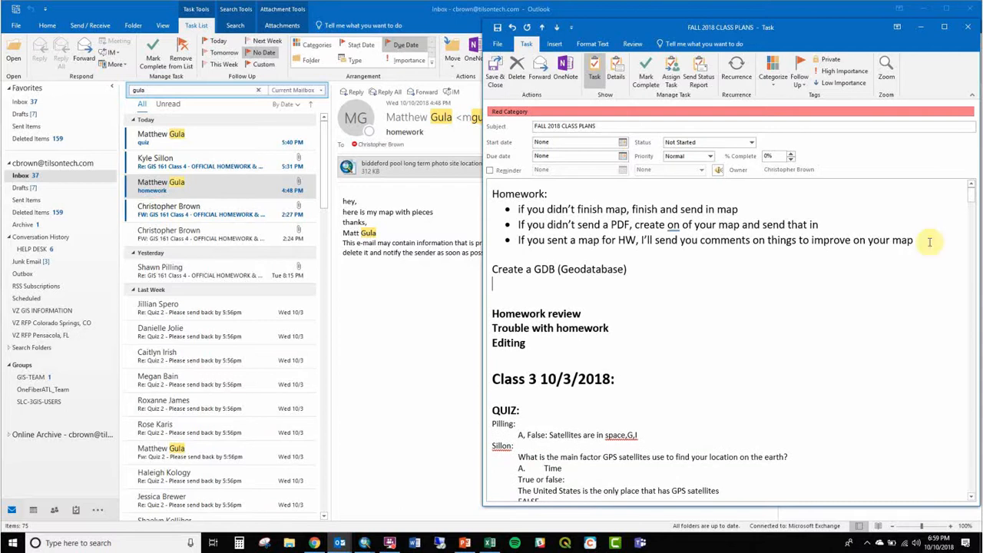
Add the line "Digitize the building / house / structure / tent / cave you live in" below the geodatabase line
{"action": "type", "text": "dIGITI"}
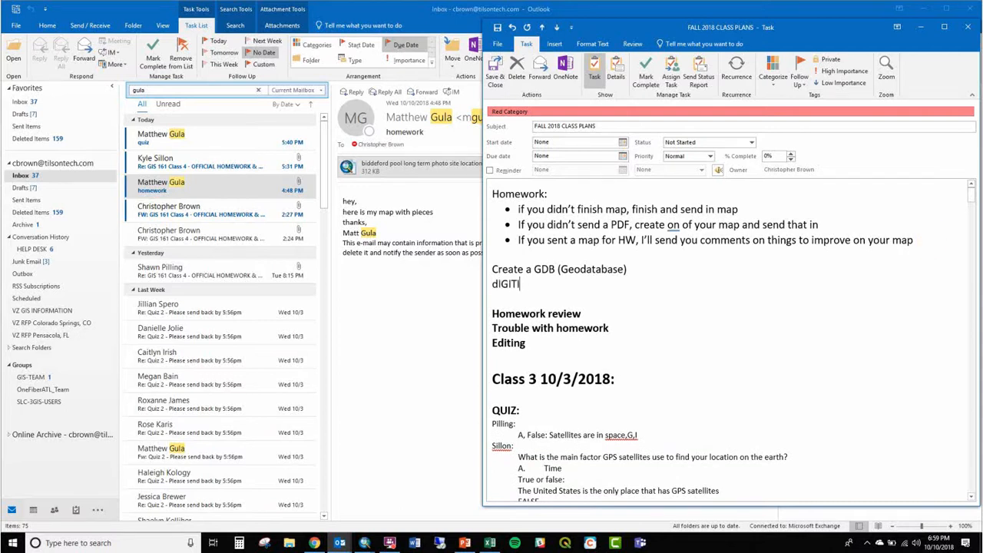
{"action": "type", "text": "ze the build"}
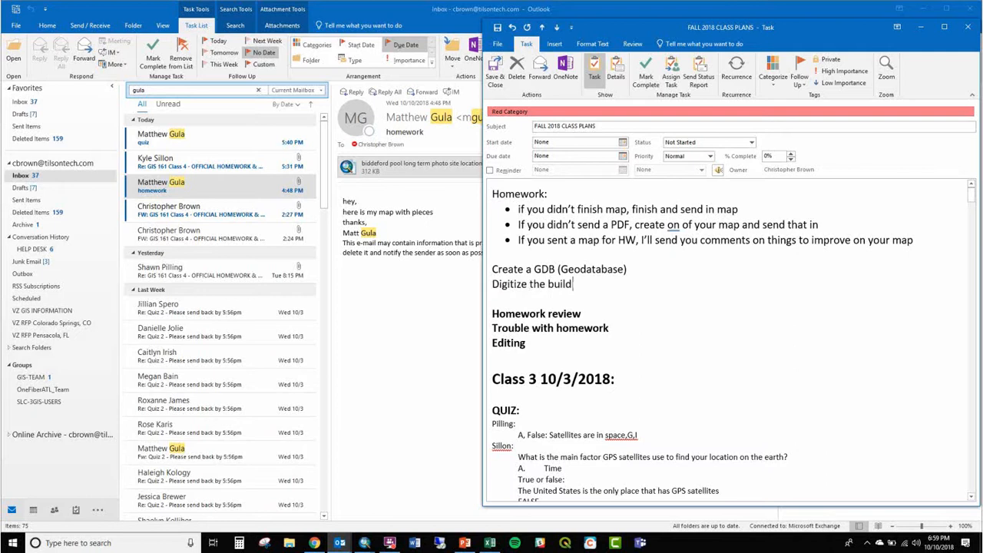
{"action": "type", "text": "ing you live in"}
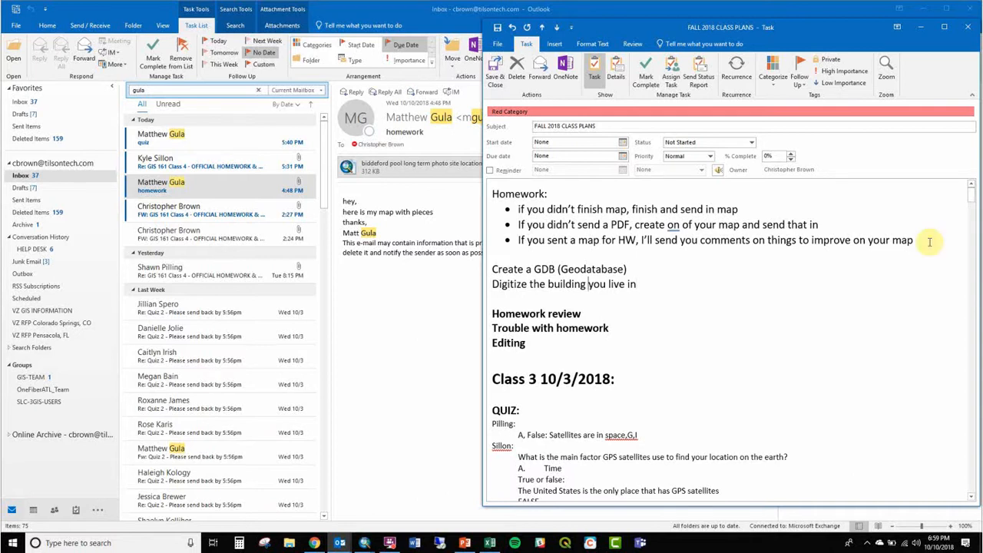
{"action": "type", "text": "/ "}
{"action": "type", "text": "house / structu"}
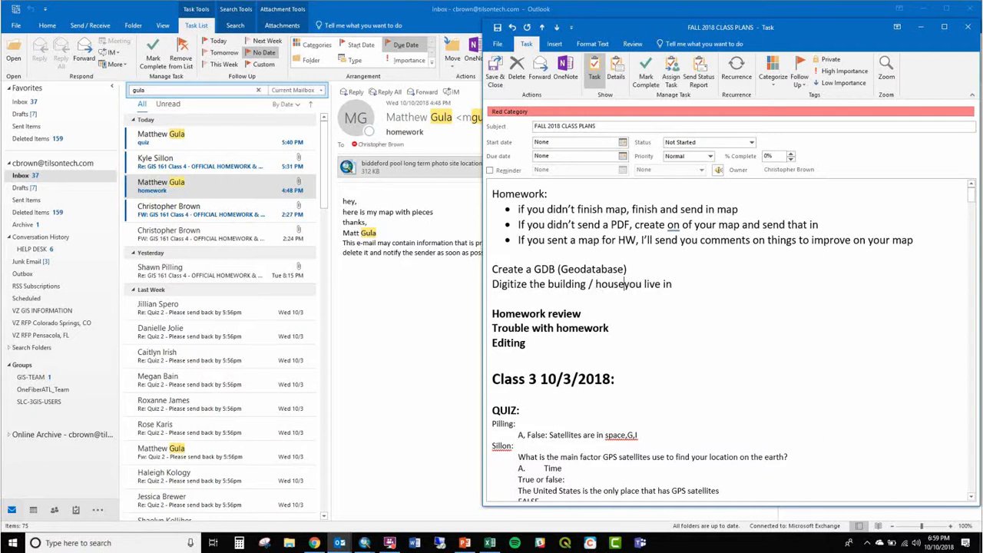
{"action": "type", "text": "re / tent / "}
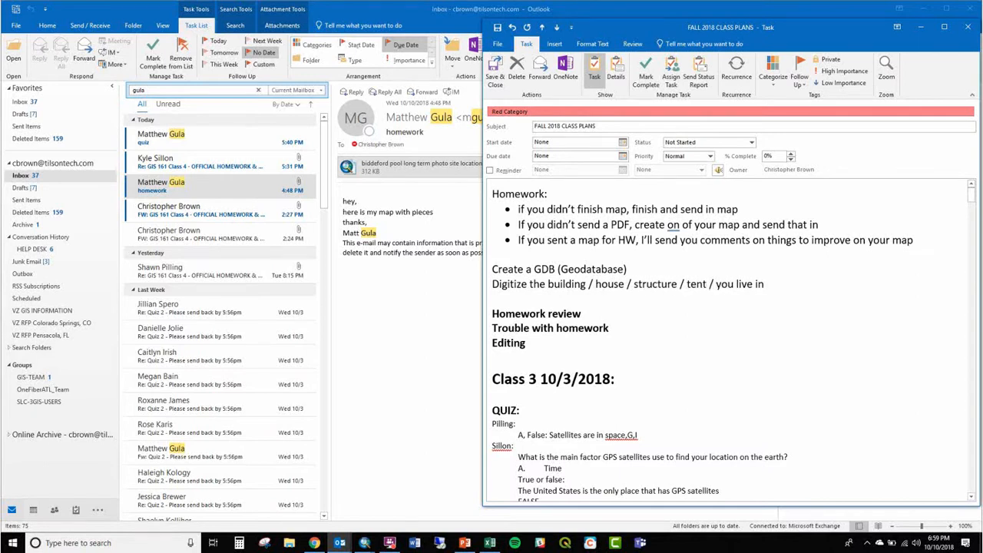
{"action": "type", "text": "cave"}
{"action": "key", "text": "End"}
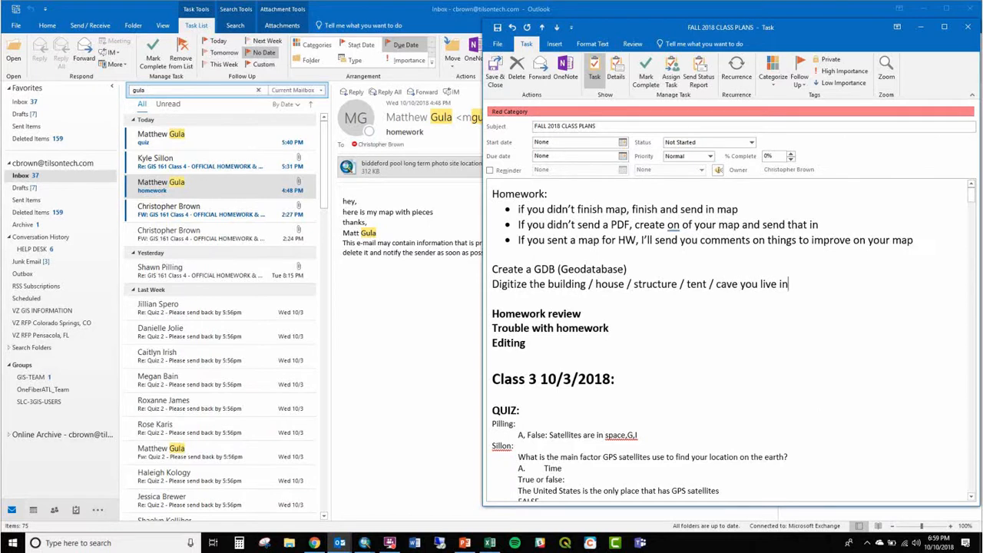
Add the lines "Draw using the drawing graphics tool" and "Convert graphics to features into your geodatabase" to the homework instructions
{"action": "key", "text": "Return"}
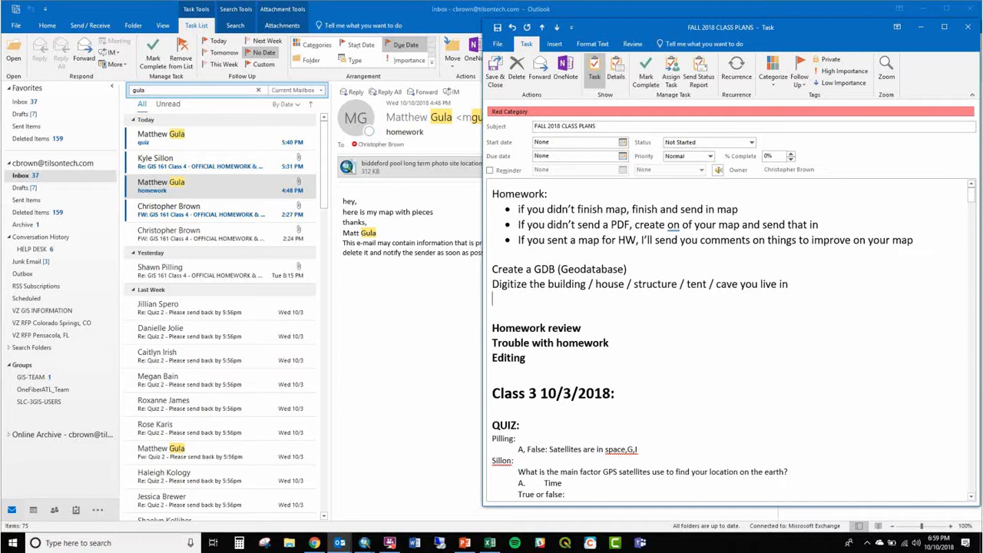
{"action": "type", "text": "Draw using the "}
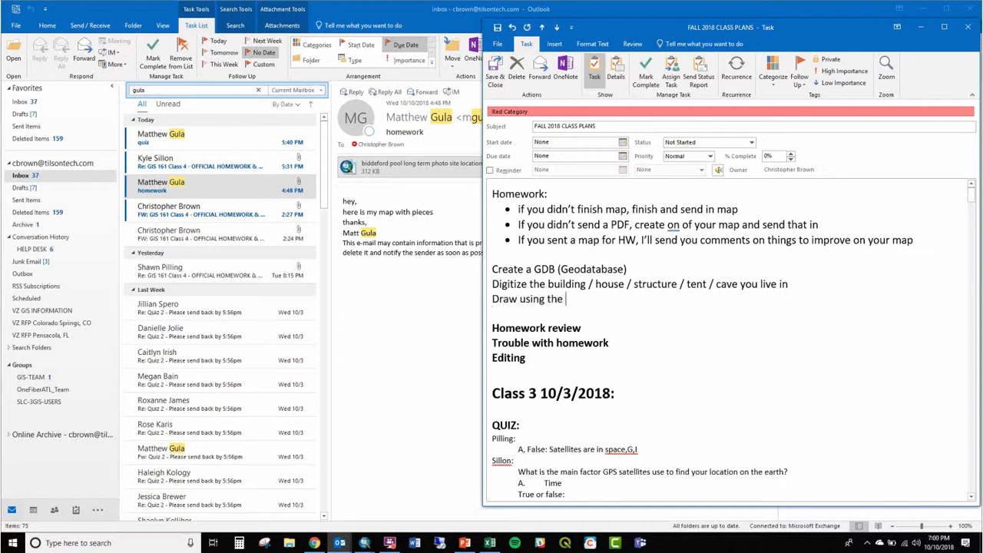
{"action": "type", "text": "drawing graphics tool"}
{"action": "key", "text": "Return"}
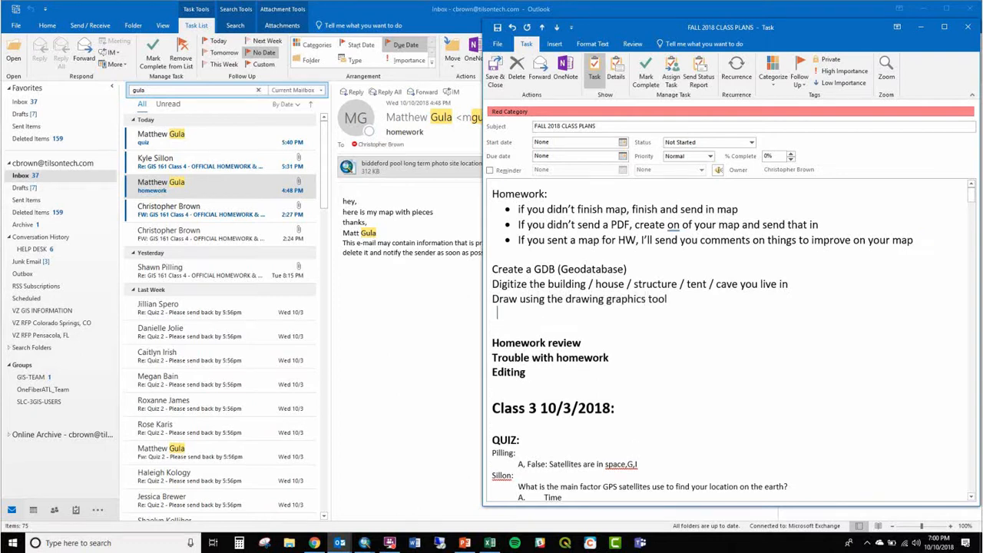
{"action": "type", "text": "Convert graphic"}
{"action": "key", "text": "BackSpace"}
{"action": "type", "text": "s to feaut"}
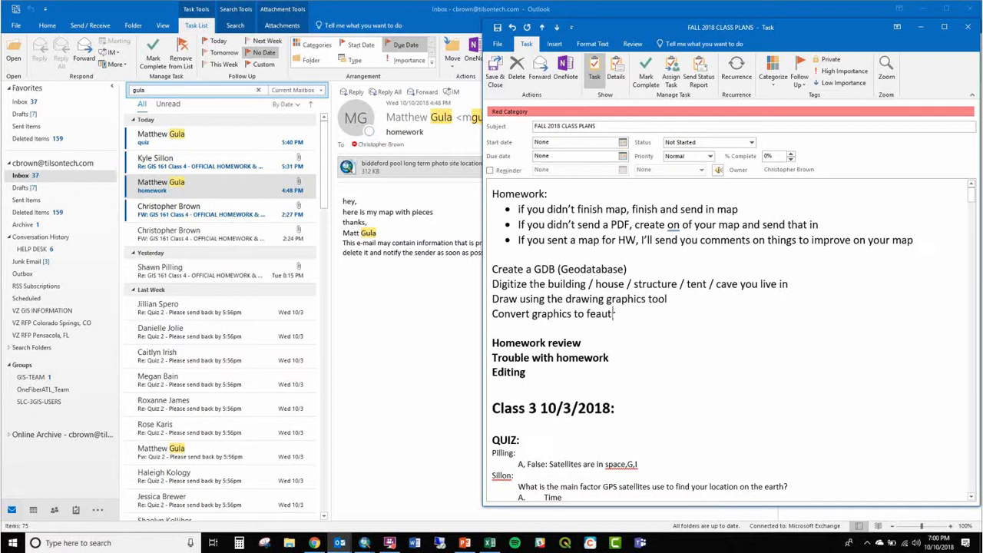
{"action": "key", "text": "BackSpace"}
{"action": "key", "text": "BackSpace"}
{"action": "type", "text": "tures into your geodatabase"}
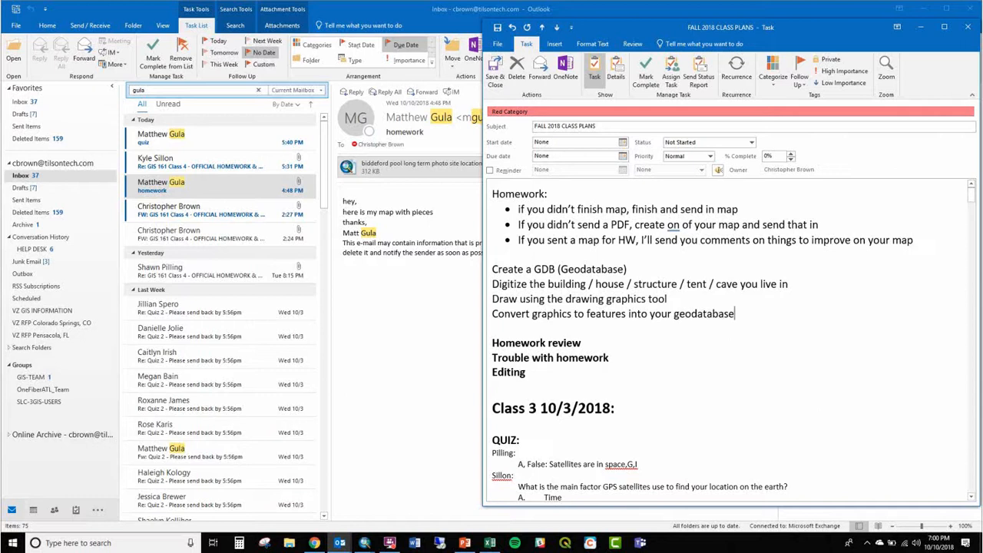
Add the line "Then give your building a name" below the convert graphics instruction
{"action": "key", "text": "Return"}
{"action": "type", "text": "Then give your"}
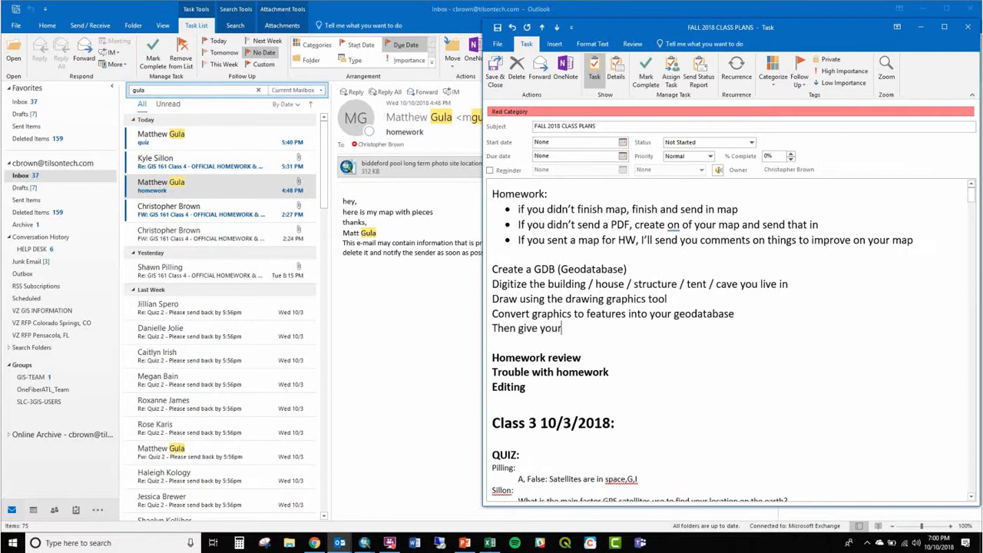
{"action": "type", "text": " building anam"}
{"action": "key", "text": "BackSpace"}
{"action": "key", "text": "BackSpace"}
{"action": "key", "text": "BackSpace"}
{"action": "type", "text": "an"}
{"action": "key", "text": "BackSpace"}
{"action": "key", "text": "BackSpace"}
{"action": "type", "text": "name"}
Add the homework lines "Open the editor toolbar", "Start editing" and "Edit the name of your building", each on its own line
{"action": "key", "text": "Return"}
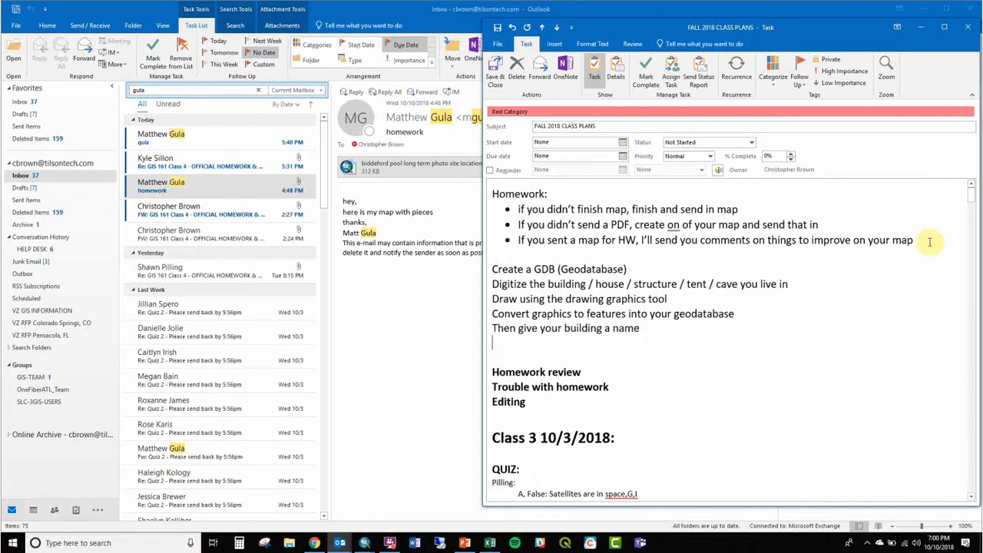
{"action": "type", "text": "Op"}
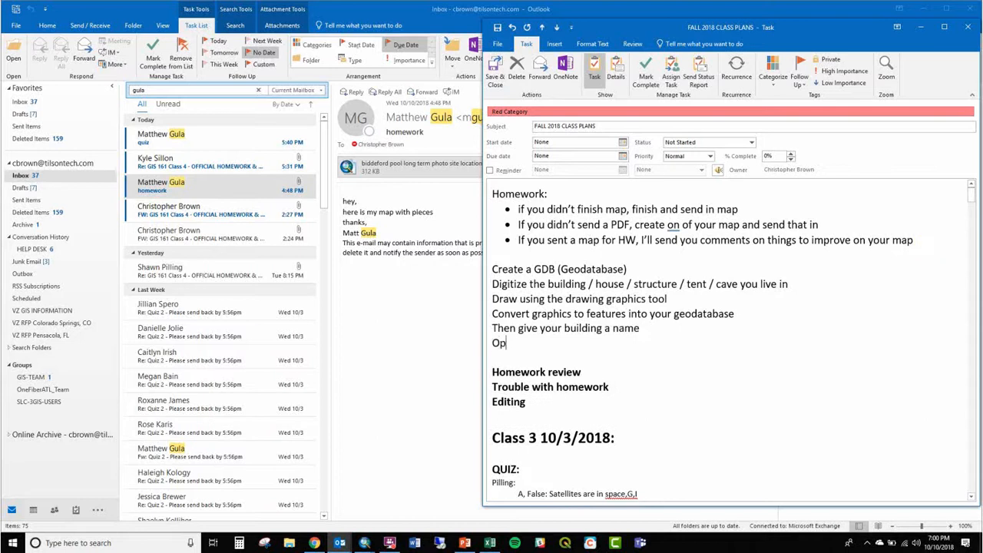
{"action": "type", "text": "en the editor toolbar"}
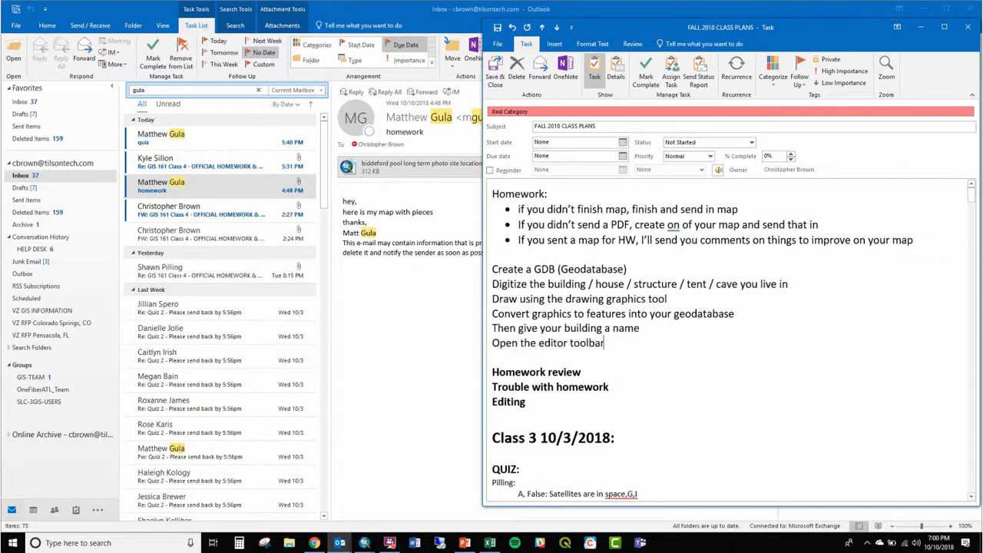
{"action": "key", "text": "Return"}
{"action": "type", "text": "Start editing"}
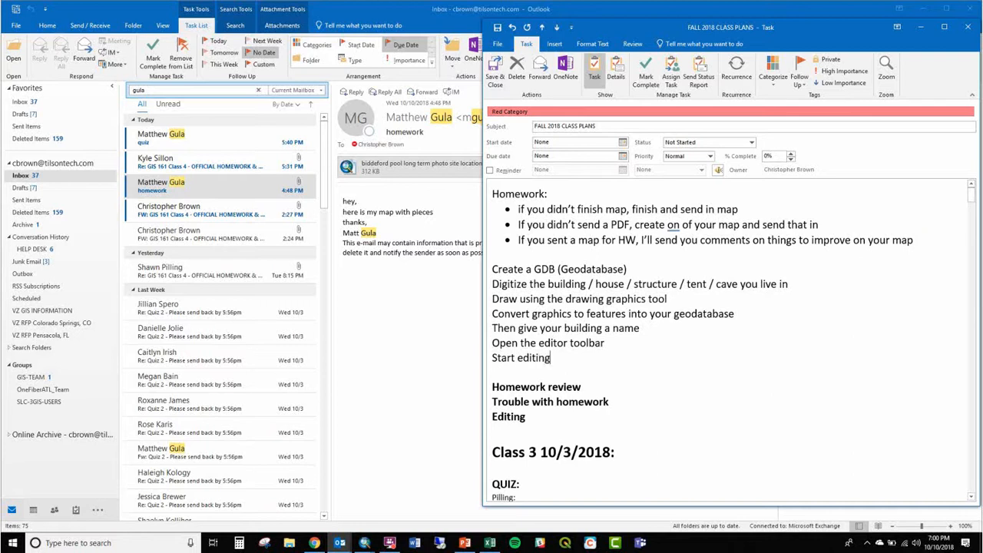
{"action": "key", "text": "Return"}
{"action": "type", "text": "Edit the name of t"}
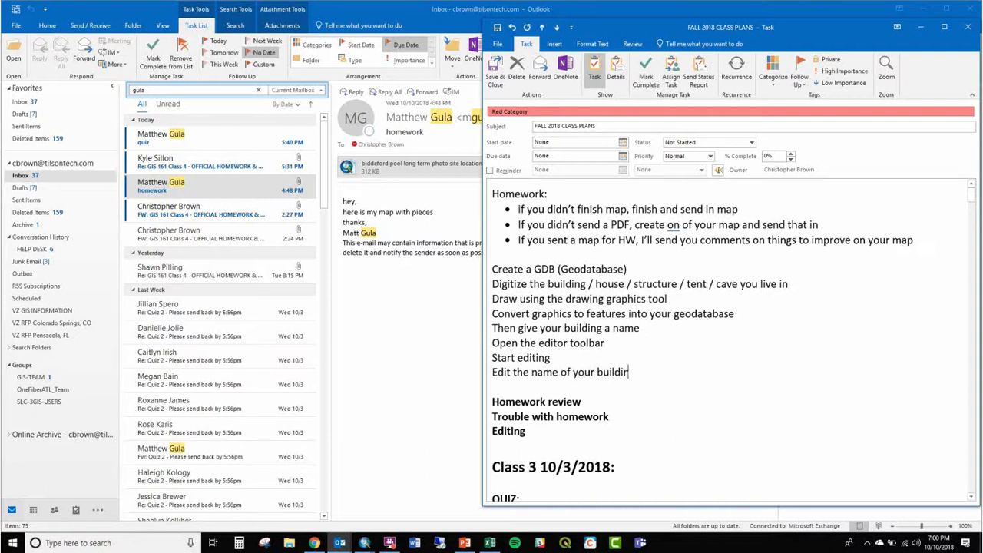
{"action": "type", "text": "g"}
Add the closing homework lines "Save your edits", "Stop editing" and "Send the GDB to me", each on its own line
{"action": "key", "text": "Return"}
{"action": "type", "text": "Save your edits"}
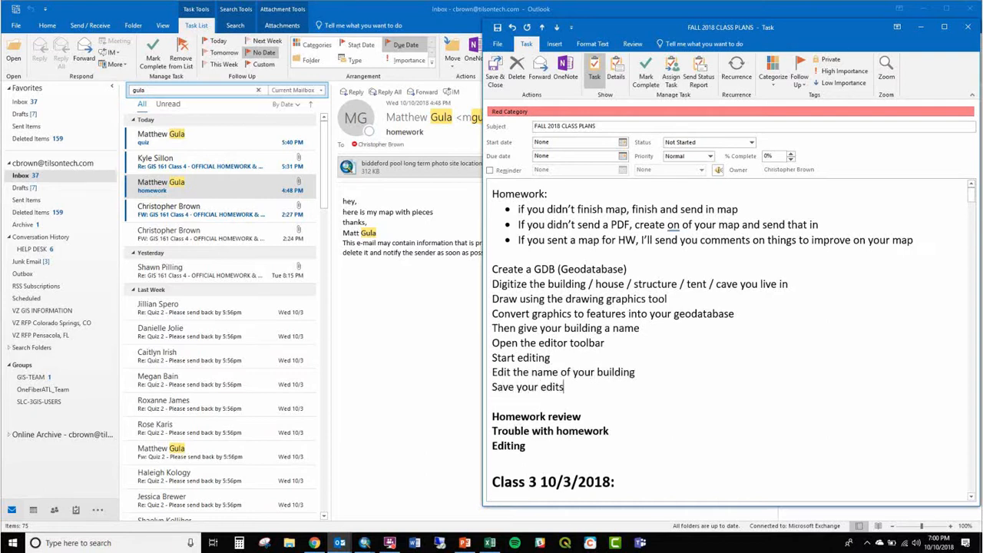
{"action": "key", "text": "Return"}
{"action": "type", "text": "St"}
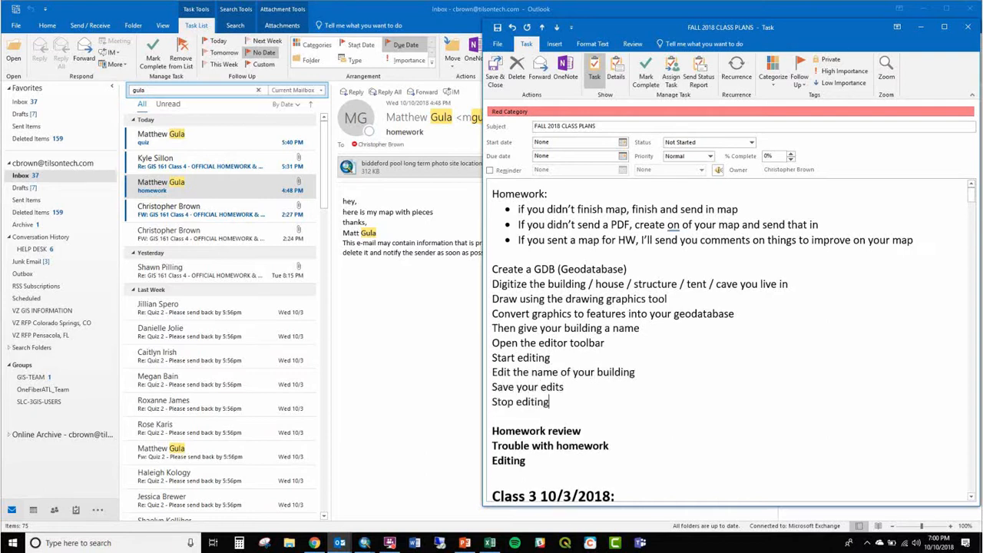
{"action": "type", "text": "op editing"}
{"action": "key", "text": "Return"}
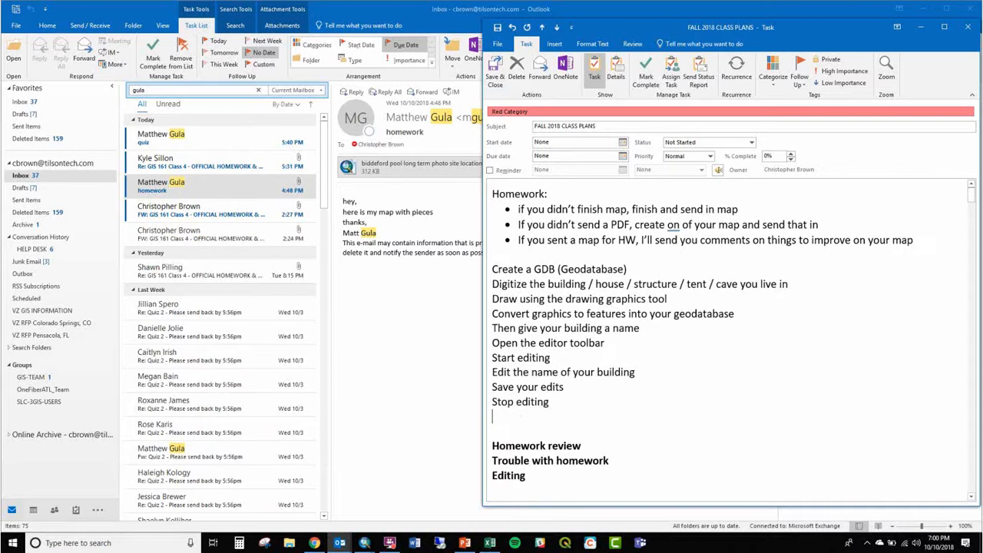
{"action": "type", "text": "Send the D"}
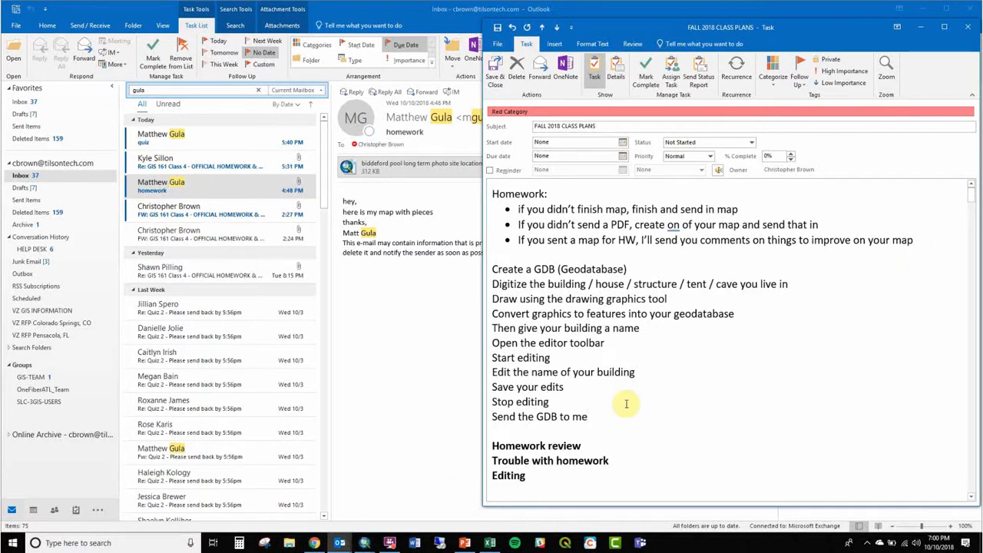
Insert the line "Zip up your GDB" directly above "Send the GDB to me"
{"action": "type", "text": "Zip up your"}
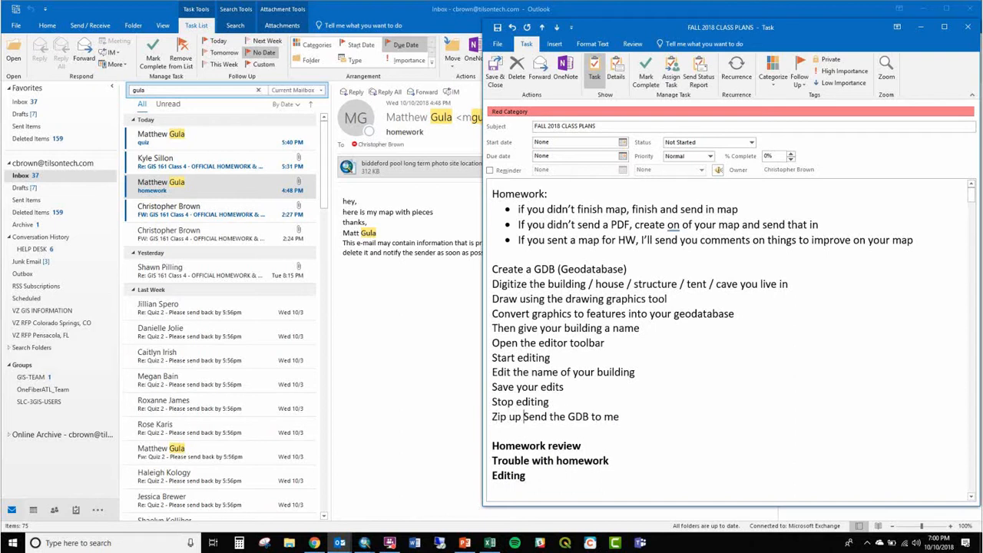
{"action": "type", "text": " GDB"}
{"action": "key", "text": "Return"}
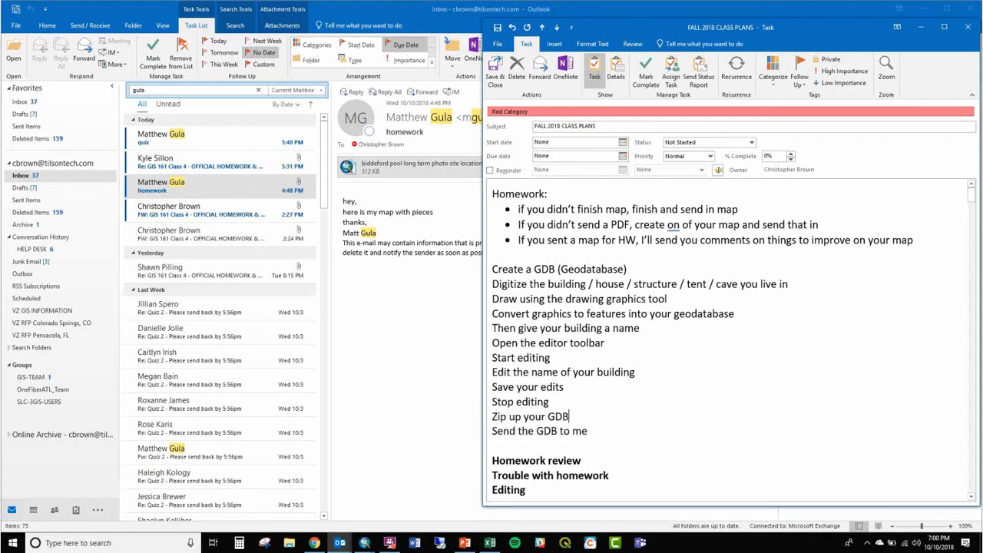
Switch to File Explorer and open the Data folder inside GIS161_Fall2018
{"action": "left_click", "coordinate": [290, 543]}
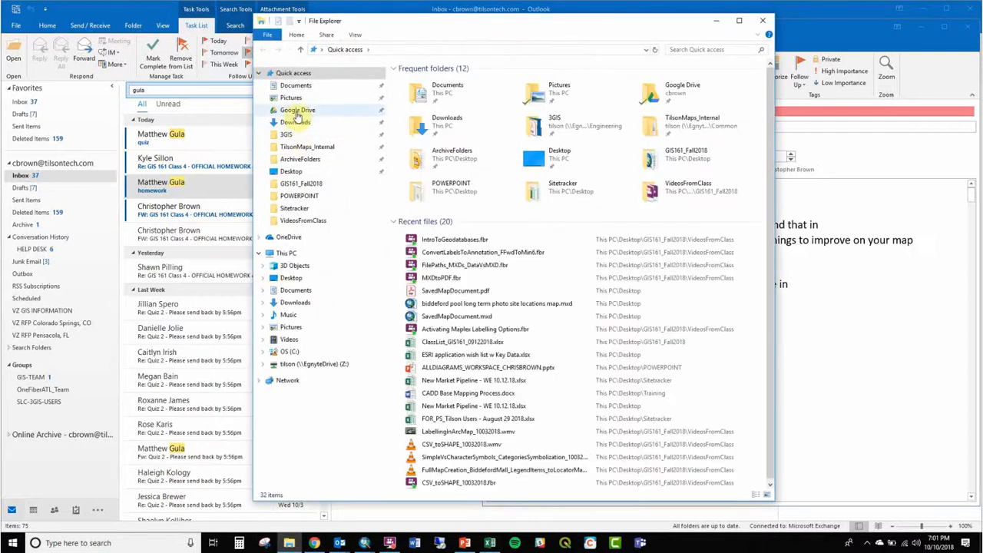
{"action": "left_click", "coordinate": [295, 183]}
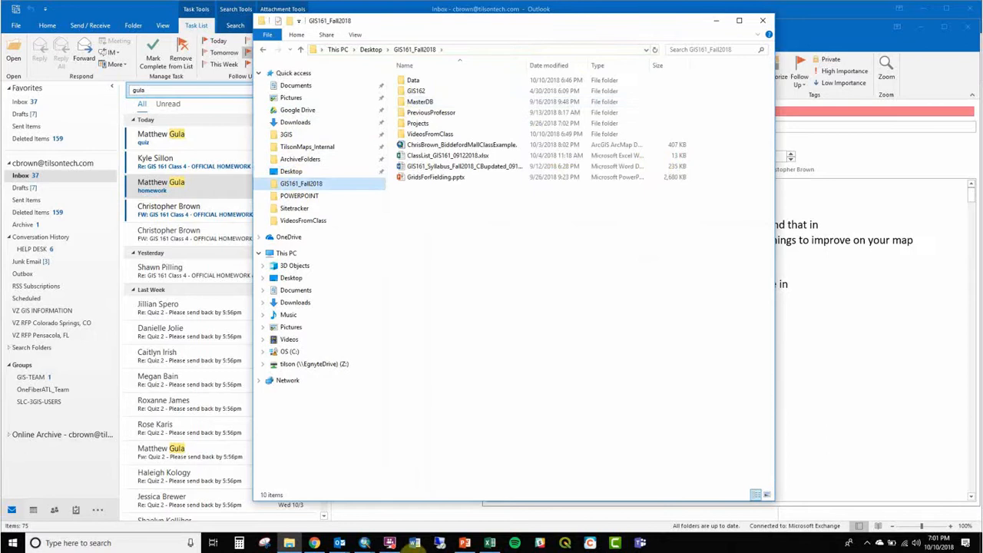
{"action": "double_click", "coordinate": [432, 81]}
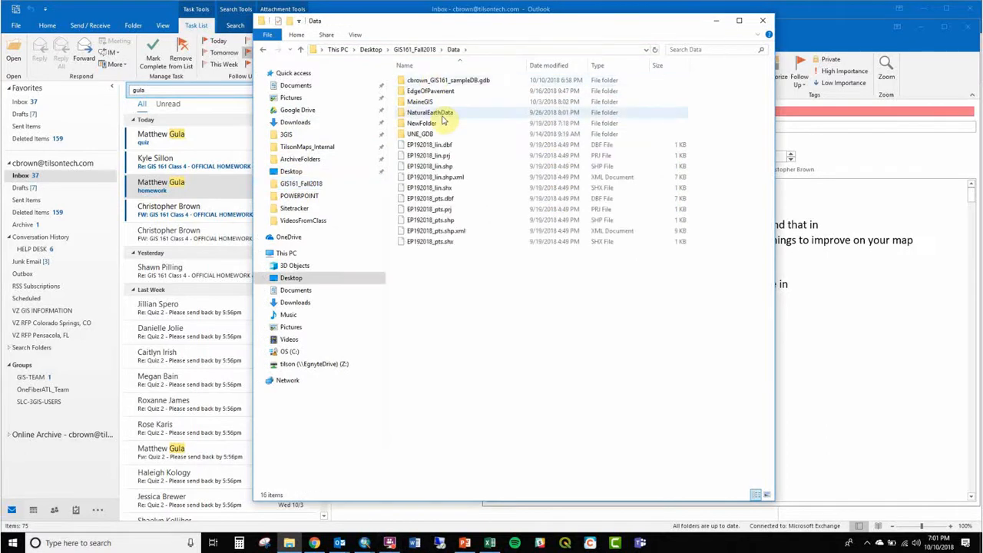
Try to compress the GIS161 sampleDB geodatabase folder into a zipped folder
{"action": "left_click", "coordinate": [477, 81]}
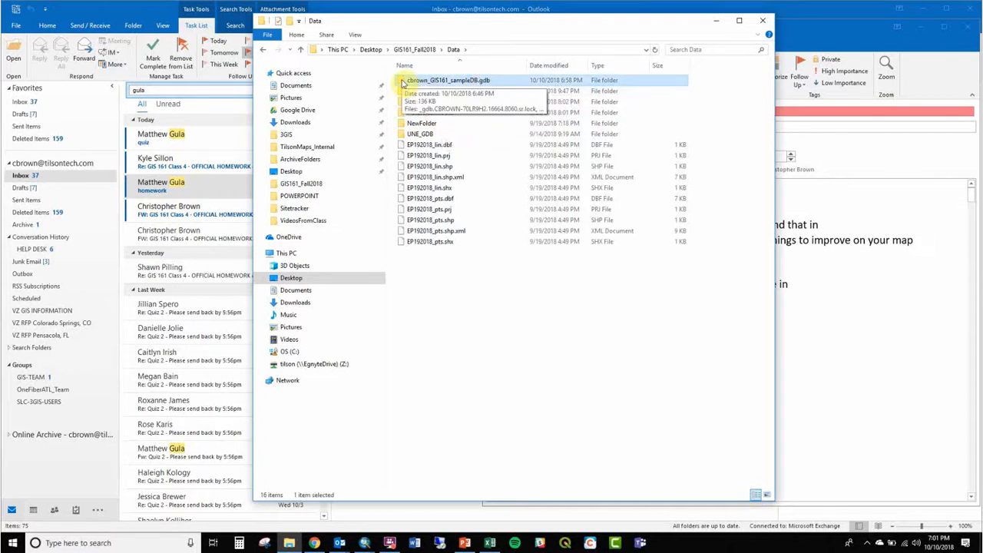
{"action": "double_click", "coordinate": [478, 81]}
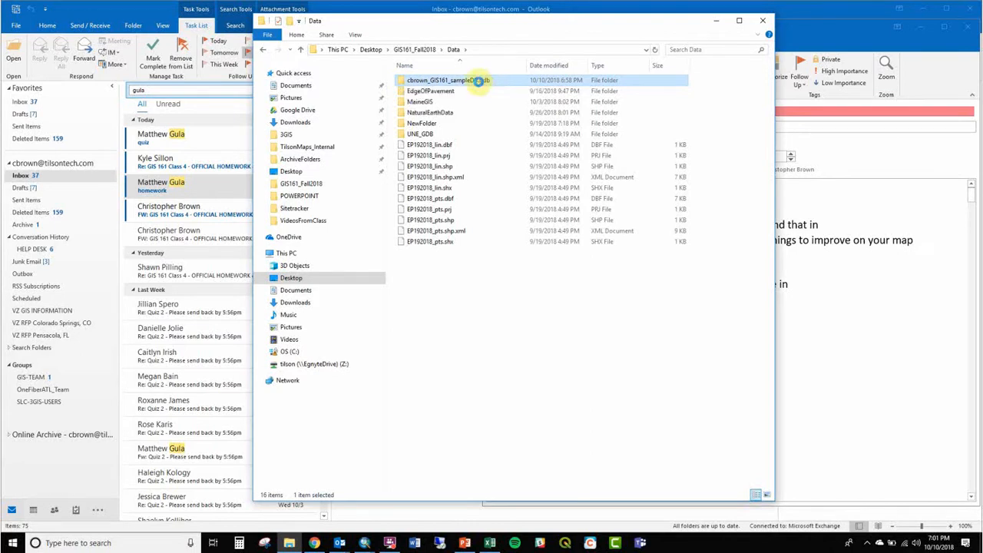
{"action": "right_click", "coordinate": [478, 83]}
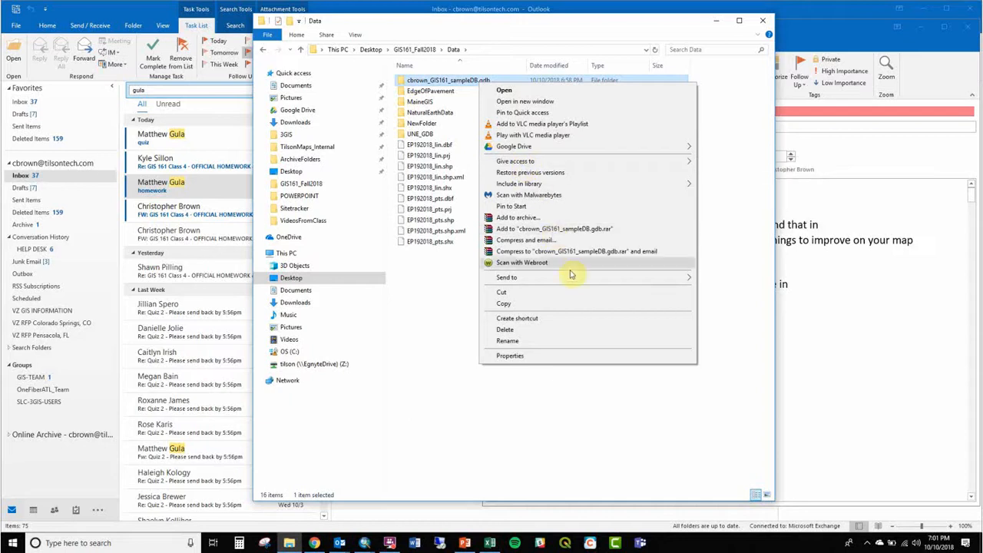
{"action": "mouse_move", "coordinate": [572, 277]}
{"action": "left_click", "coordinate": [735, 293]}
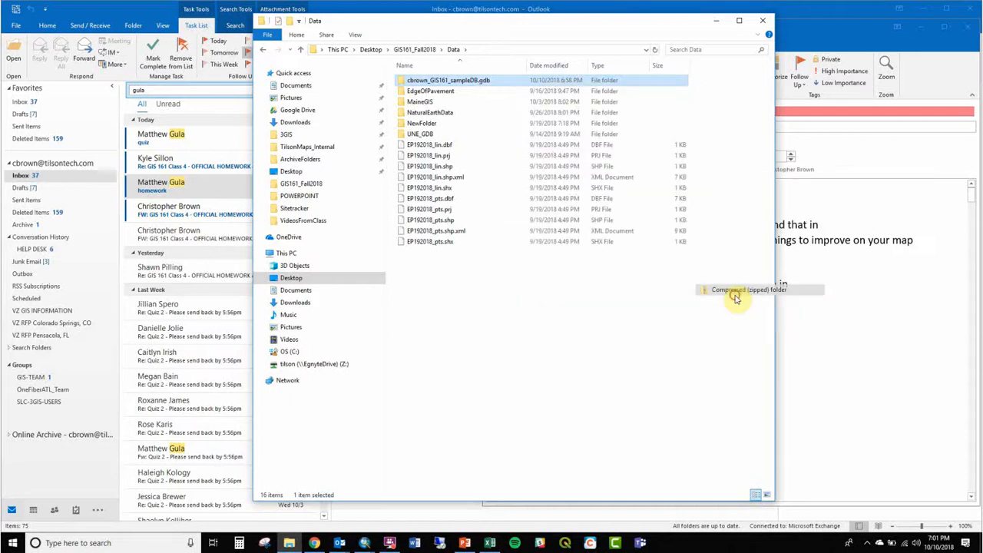
{"action": "left_click", "coordinate": [553, 271]}
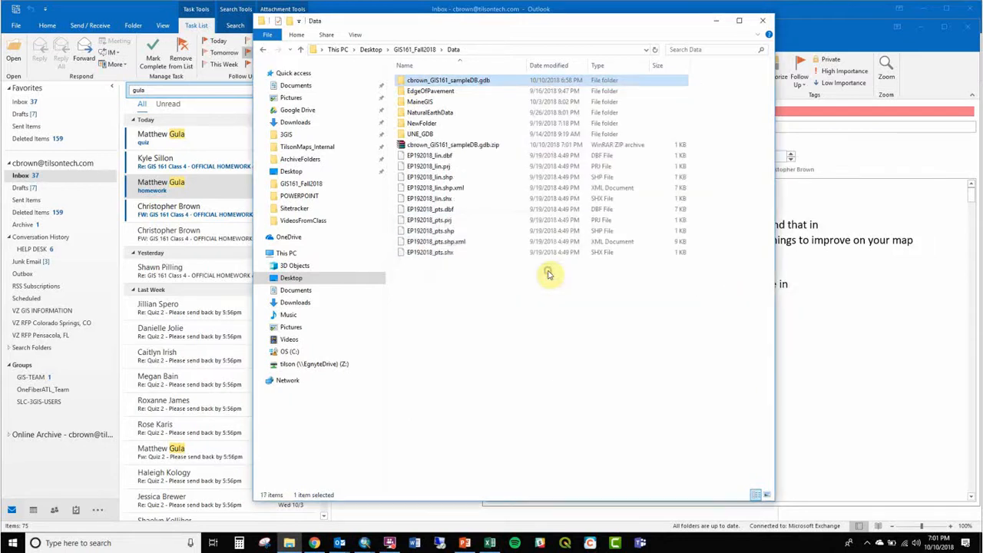
Switch to SavedMapDocument.mxd in ArcMap, close the NewBuildings attribute table and exit the map document, saving its changes
{"action": "mouse_move", "coordinate": [362, 545]}
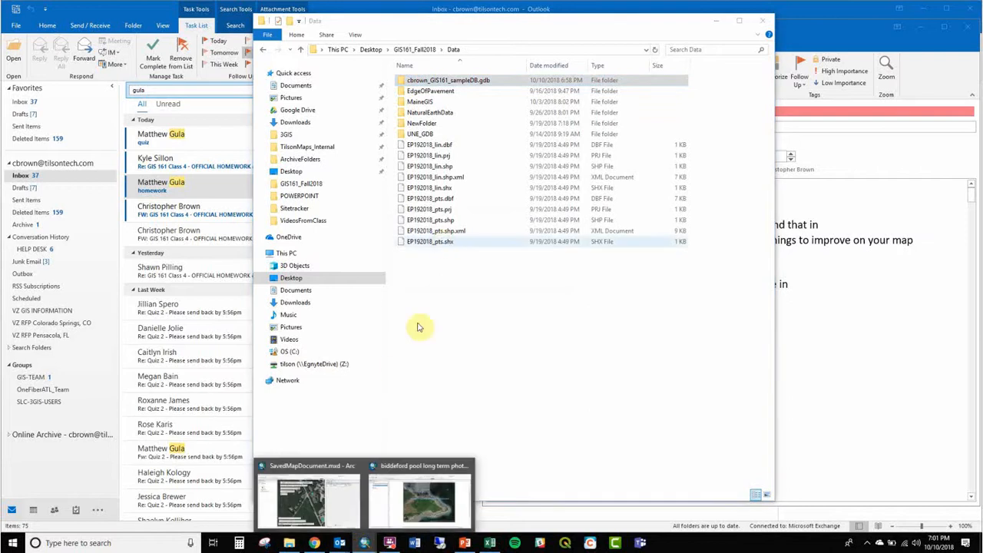
{"action": "left_click", "coordinate": [285, 493]}
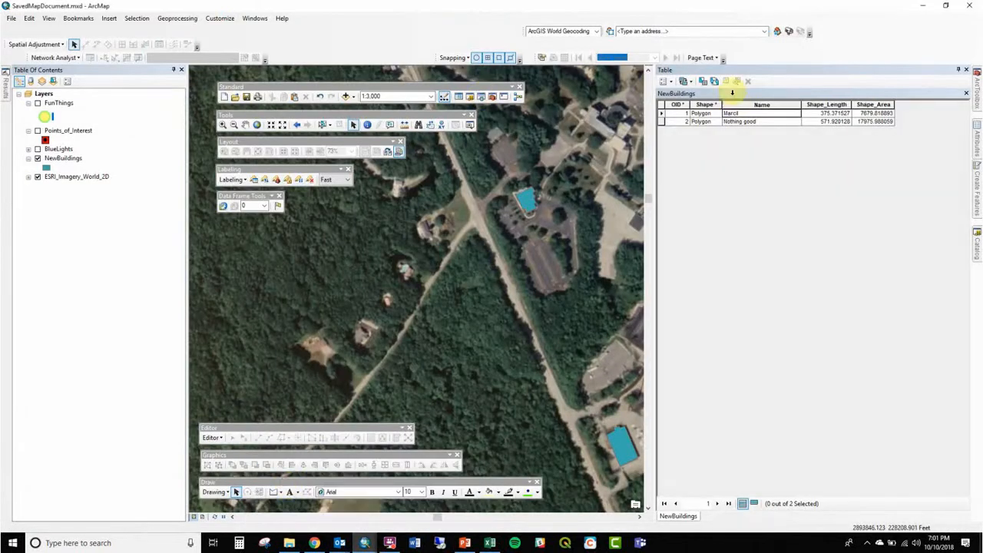
{"action": "left_click", "coordinate": [967, 70]}
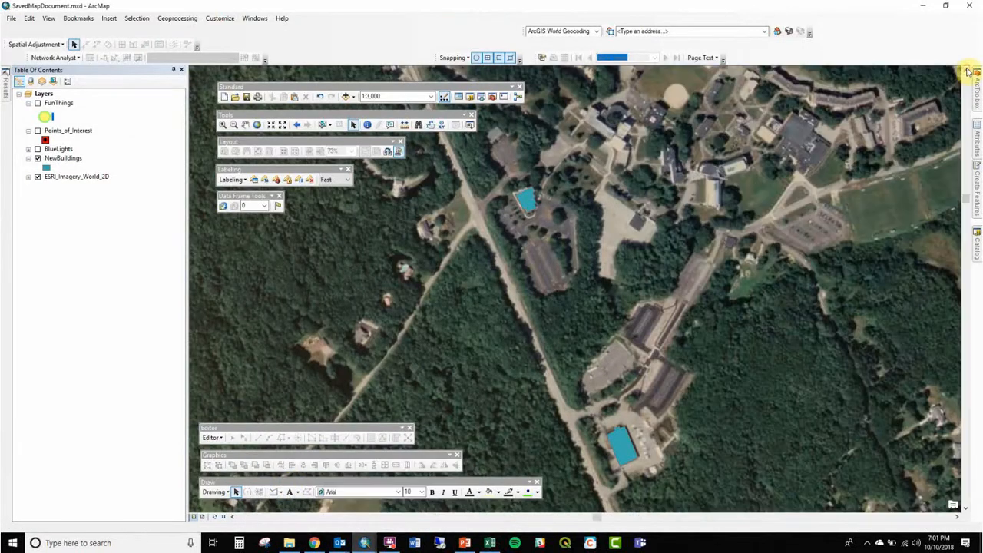
{"action": "left_click", "coordinate": [969, 6]}
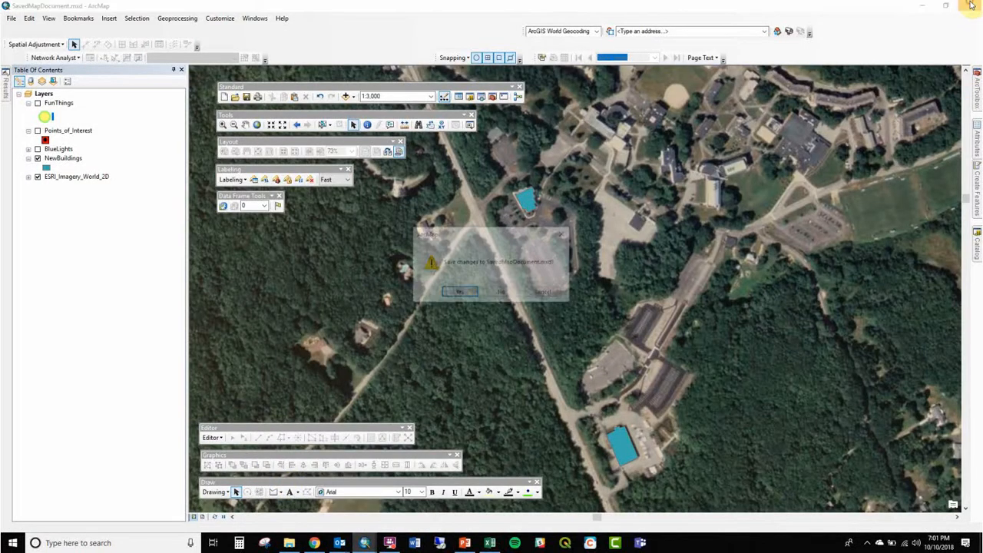
{"action": "left_click", "coordinate": [460, 294]}
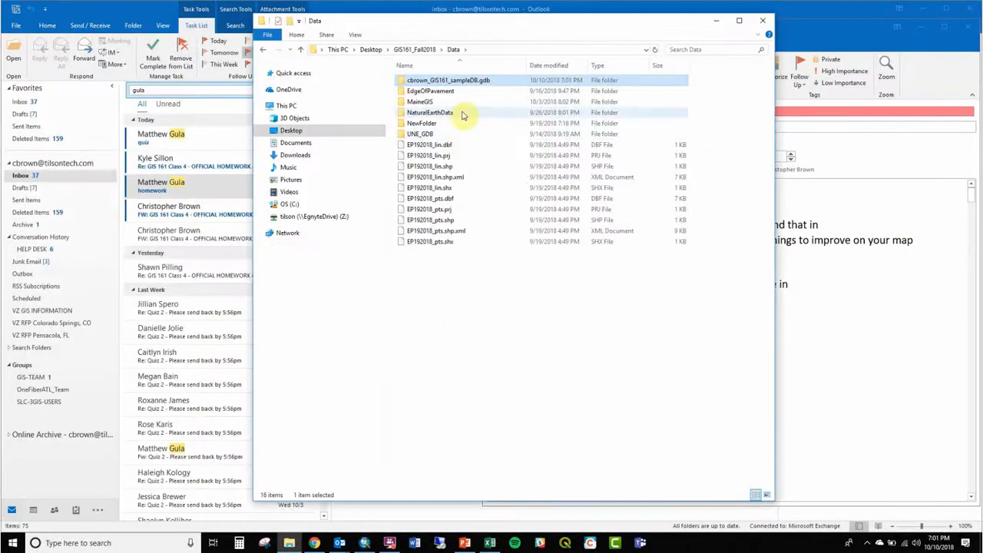
Retry compressing the GIS161 sampleDB geodatabase folder into a zipped folder, dismiss the dialog and close the Data folder window
{"action": "left_click", "coordinate": [461, 80]}
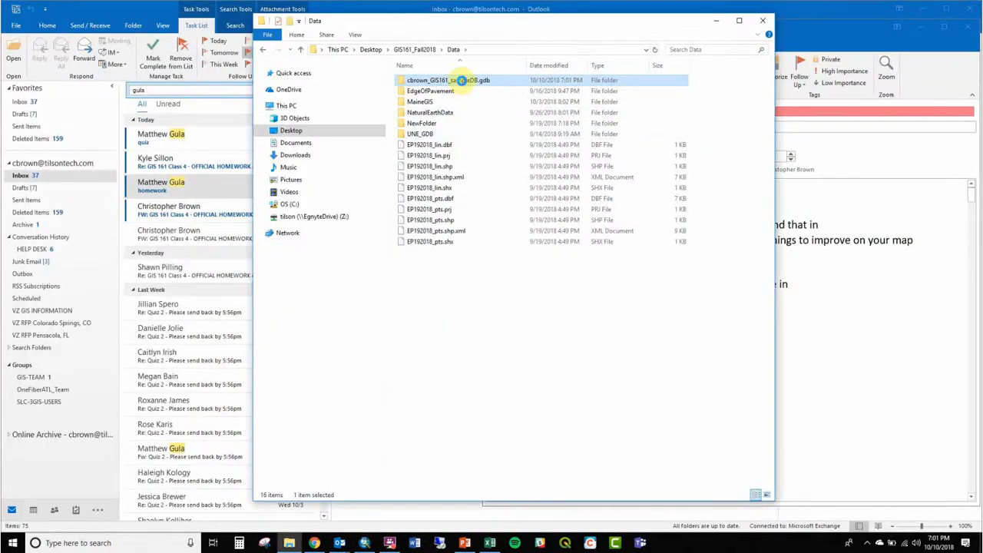
{"action": "right_click", "coordinate": [461, 80]}
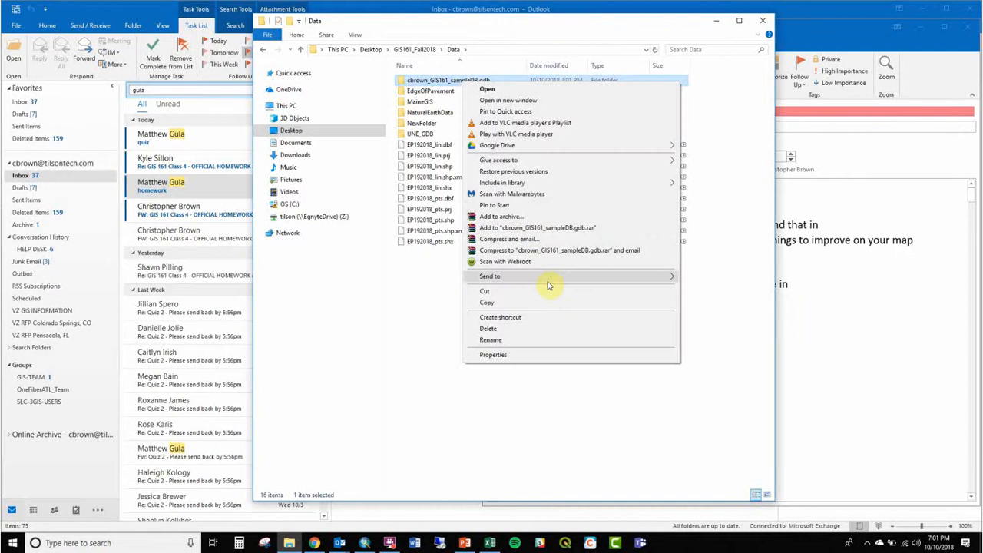
{"action": "mouse_move", "coordinate": [548, 285]}
{"action": "left_click", "coordinate": [713, 290]}
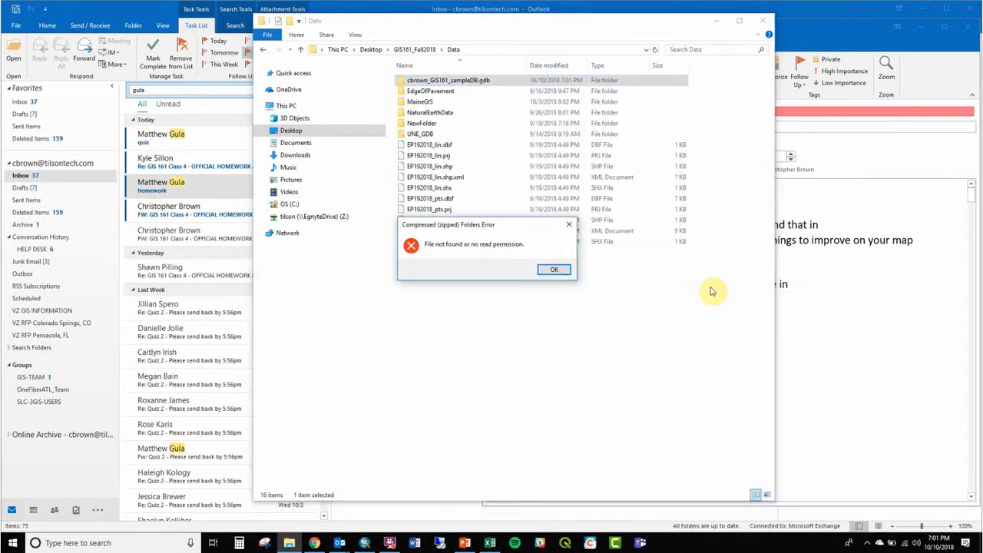
{"action": "left_click", "coordinate": [555, 270]}
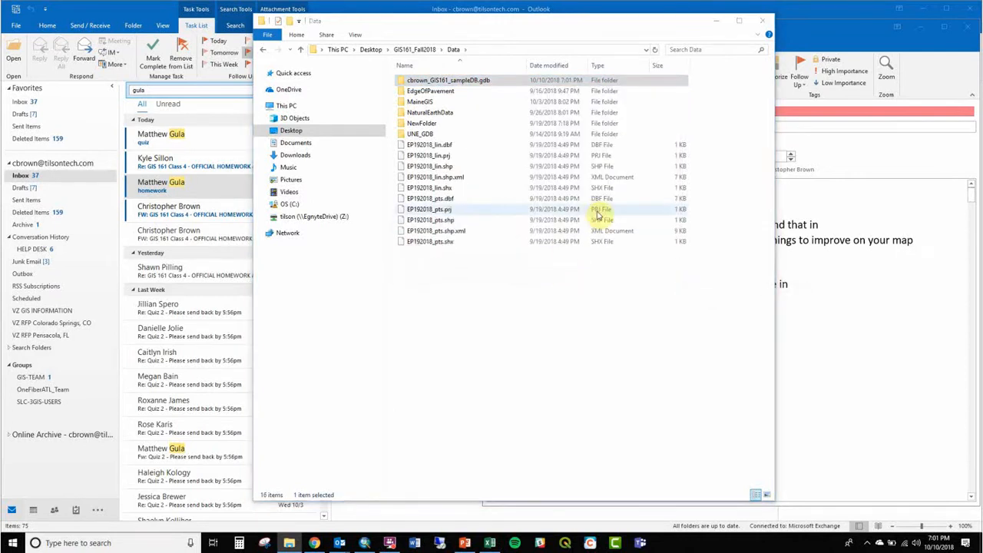
{"action": "left_click", "coordinate": [762, 21]}
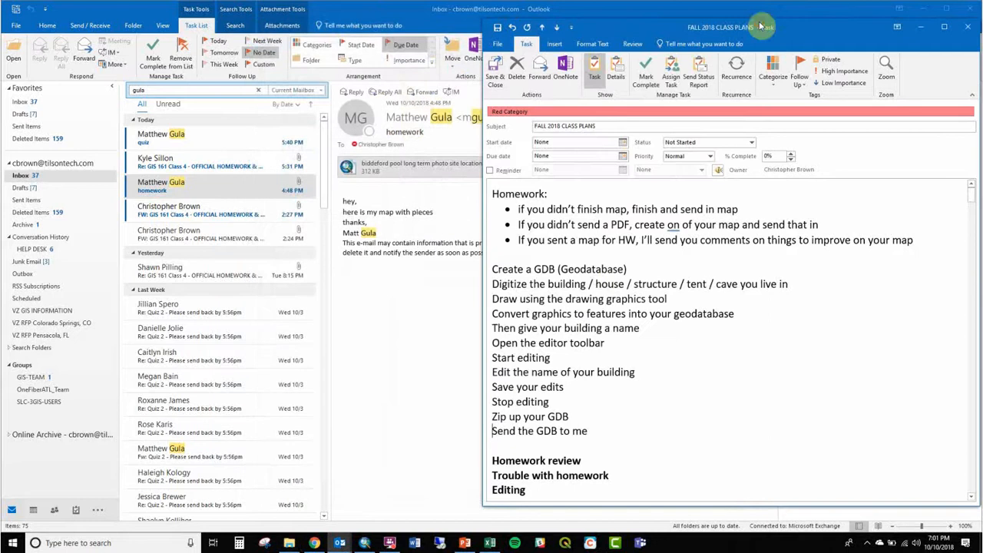
Minimize the Outlook inbox and close the "biddeford pool long term photo site locations map" document in ArcMap without saving changes
{"action": "left_click", "coordinate": [390, 543]}
{"action": "left_click", "coordinate": [773, 4]}
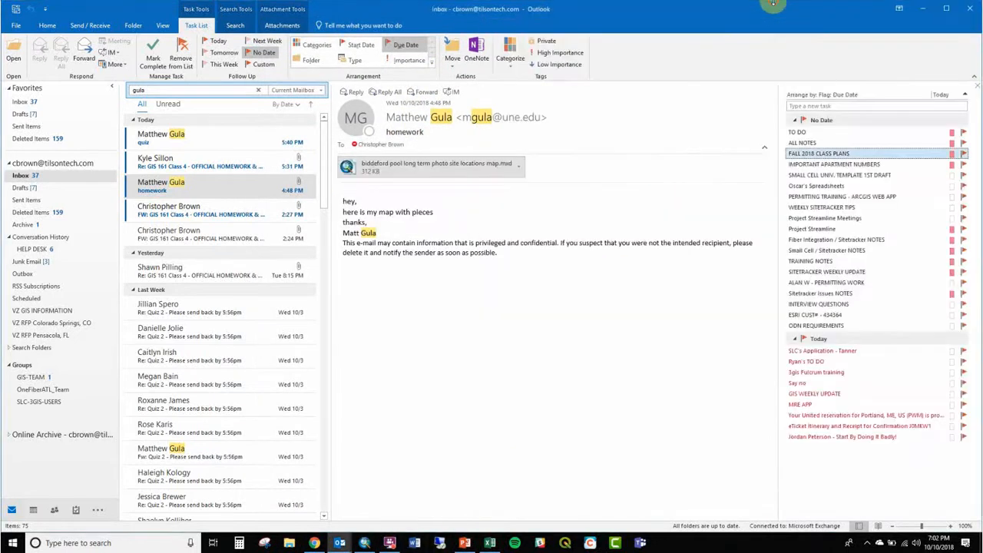
{"action": "left_click", "coordinate": [922, 8]}
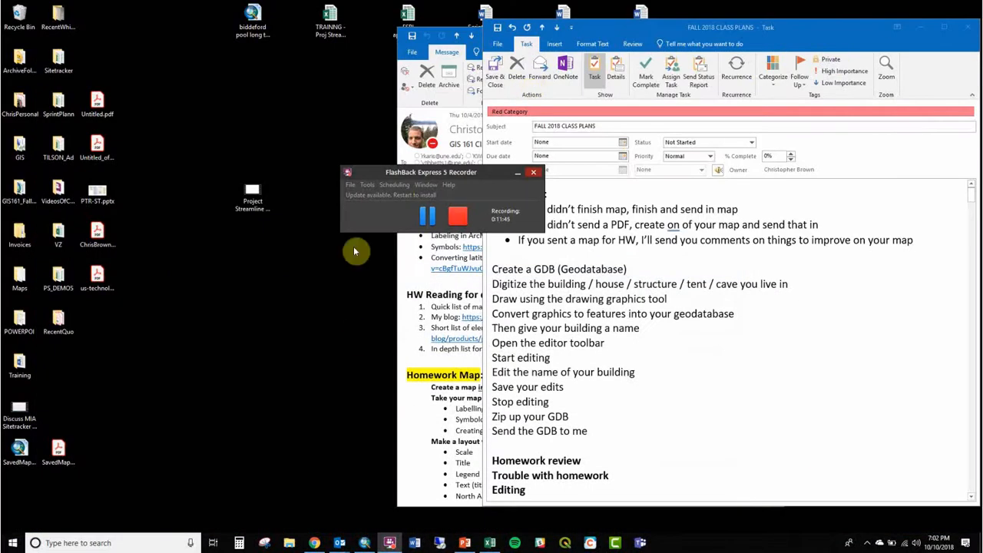
{"action": "left_click", "coordinate": [365, 543]}
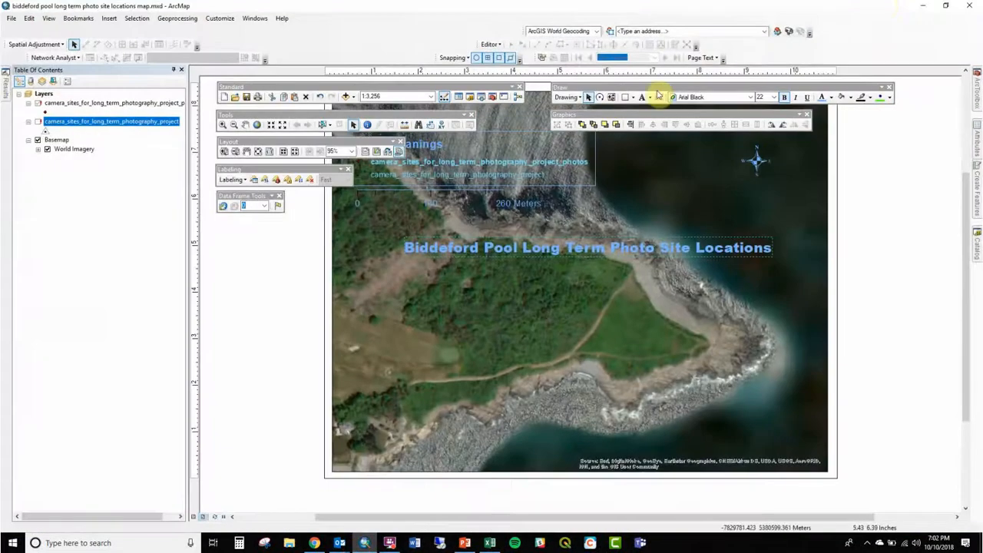
{"action": "left_click", "coordinate": [966, 6]}
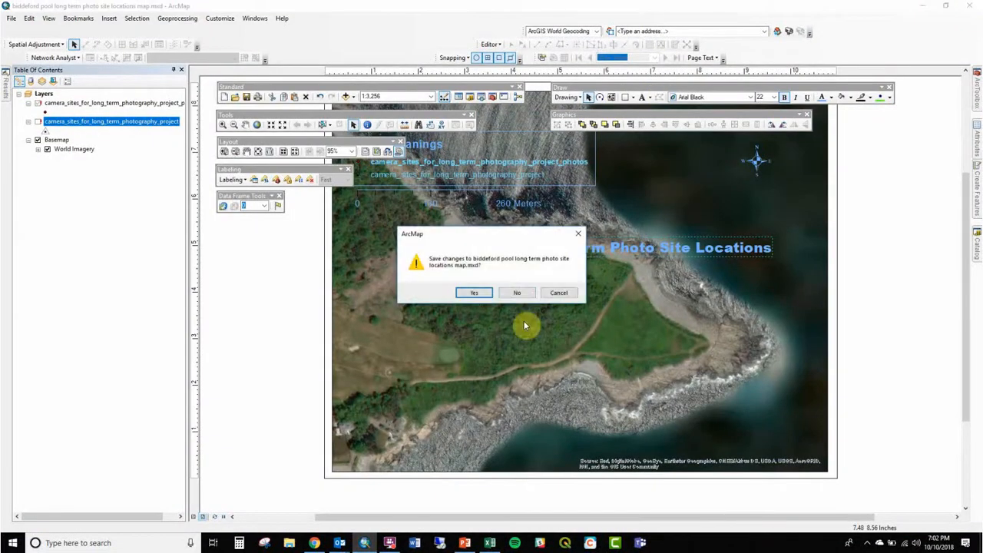
{"action": "left_click", "coordinate": [513, 293]}
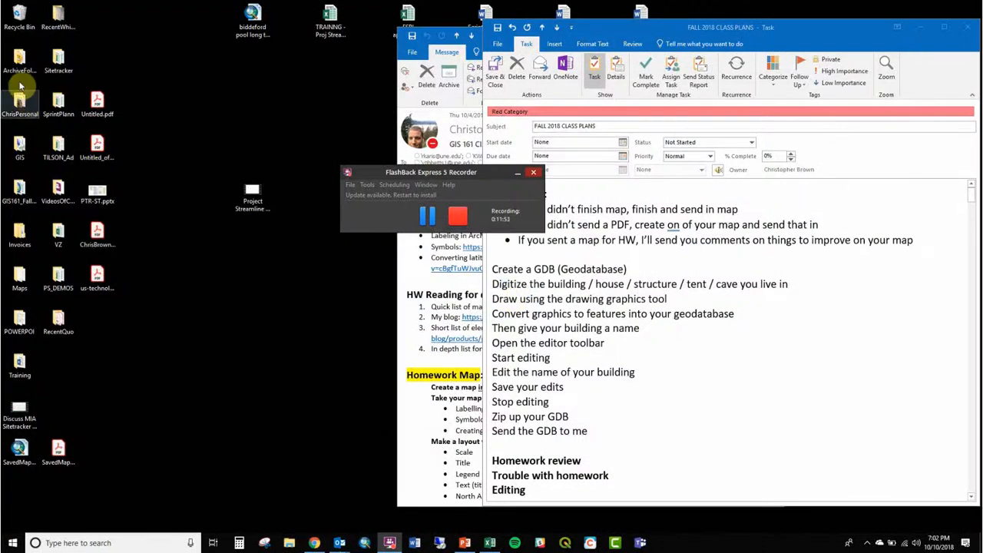
Reopen the Data folder inside GIS161_Fall2018 and compress the GIS161 sampleDB geodatabase folder into a ZIP, keeping the default name
{"action": "double_click", "coordinate": [25, 190]}
{"action": "double_click", "coordinate": [416, 81]}
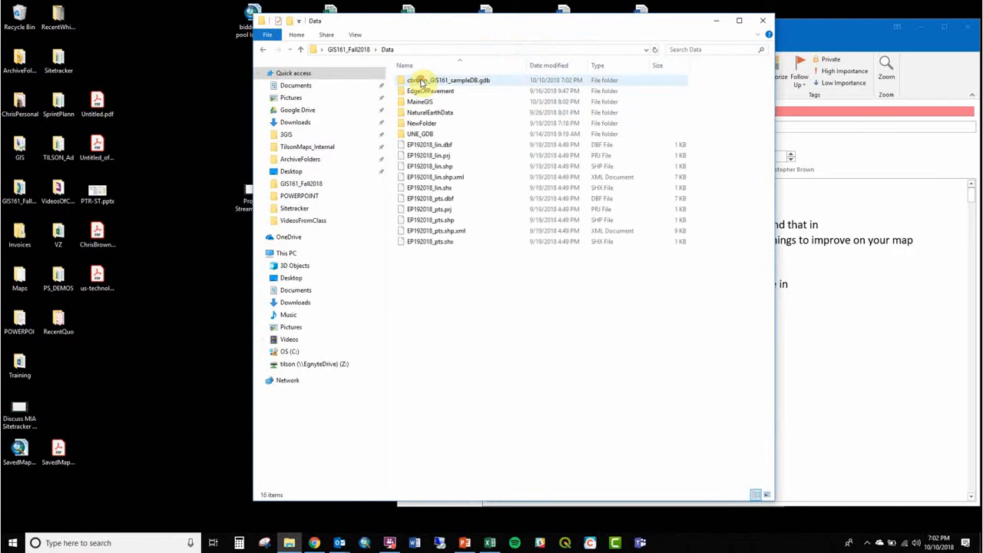
{"action": "left_click", "coordinate": [420, 81]}
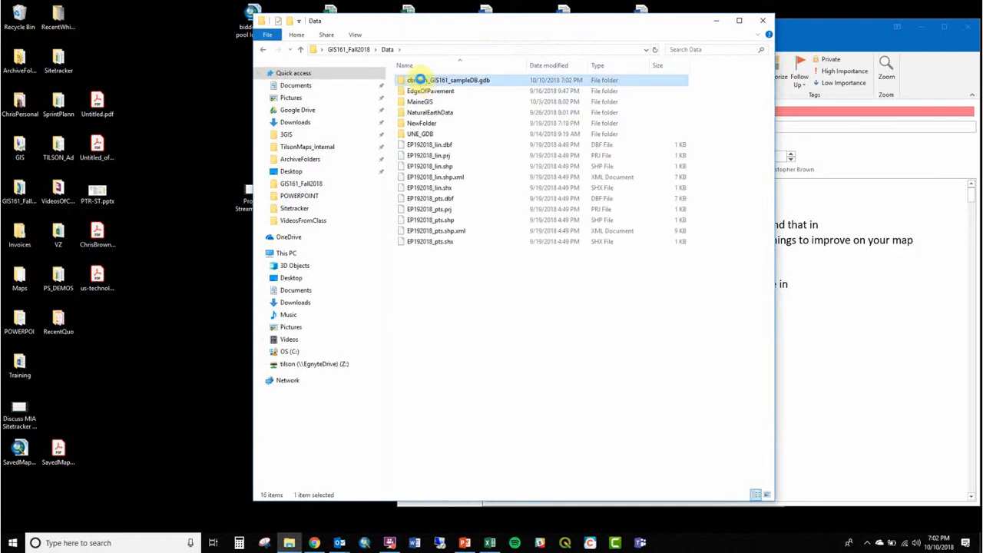
{"action": "right_click", "coordinate": [419, 80]}
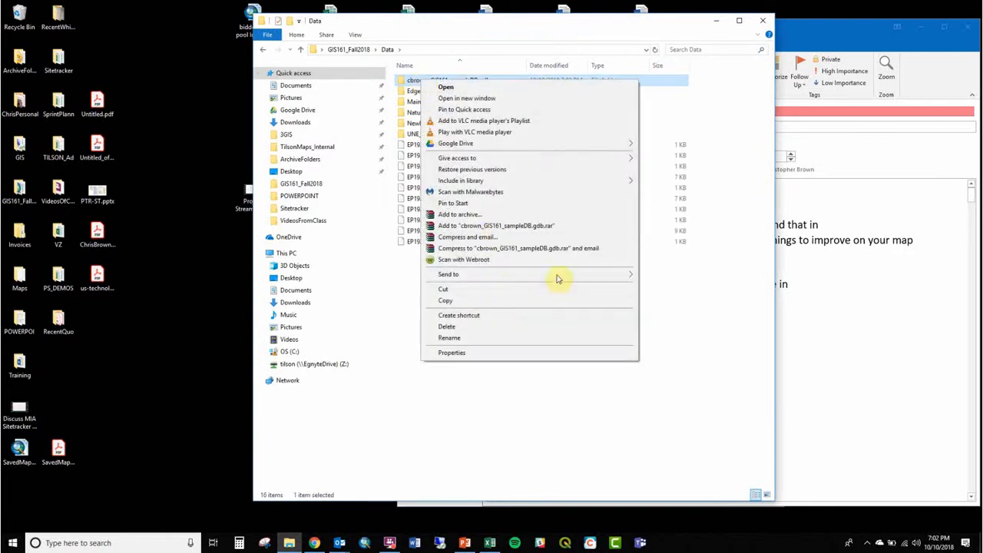
{"action": "mouse_move", "coordinate": [620, 274]}
{"action": "left_click", "coordinate": [660, 285]}
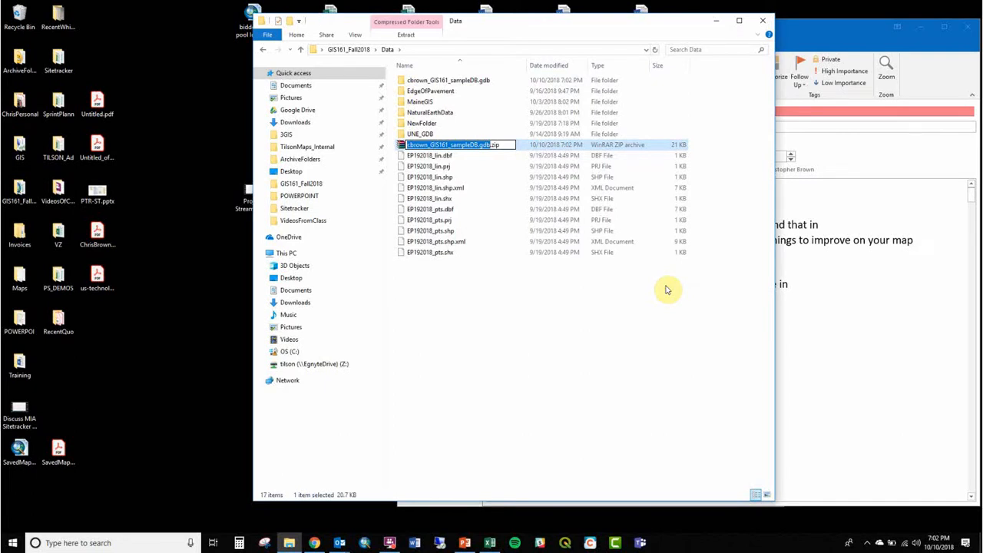
{"action": "key", "text": "Return"}
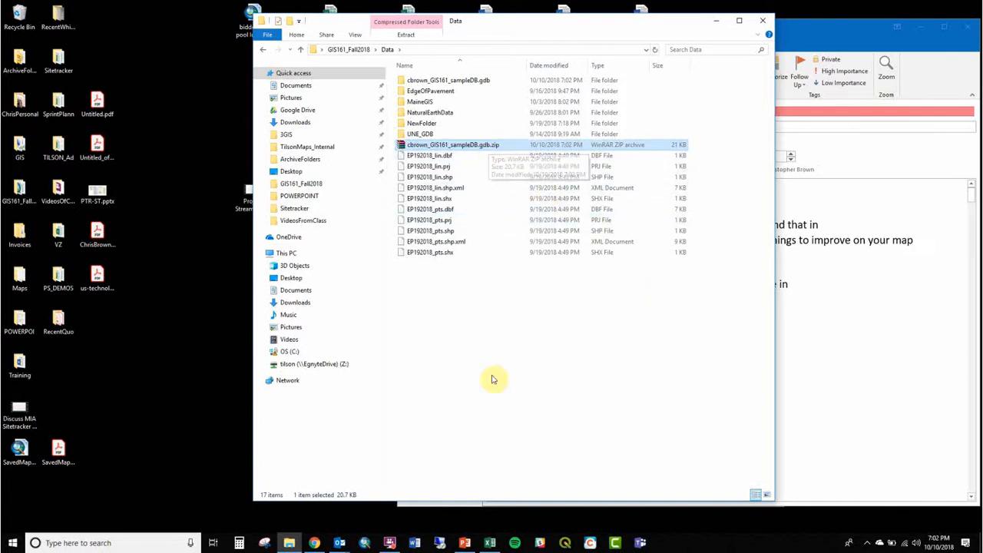
Reopen SavedMapDocument in ArcMap and snap the FALL 2018 CLASS PLANS task window to the right half of the screen
{"action": "left_click", "coordinate": [390, 543]}
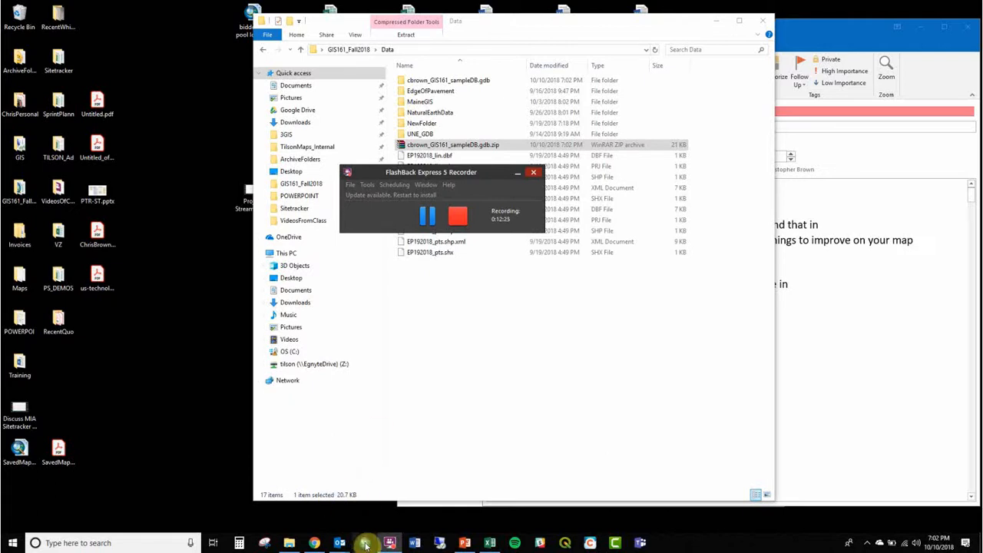
{"action": "left_click", "coordinate": [33, 449]}
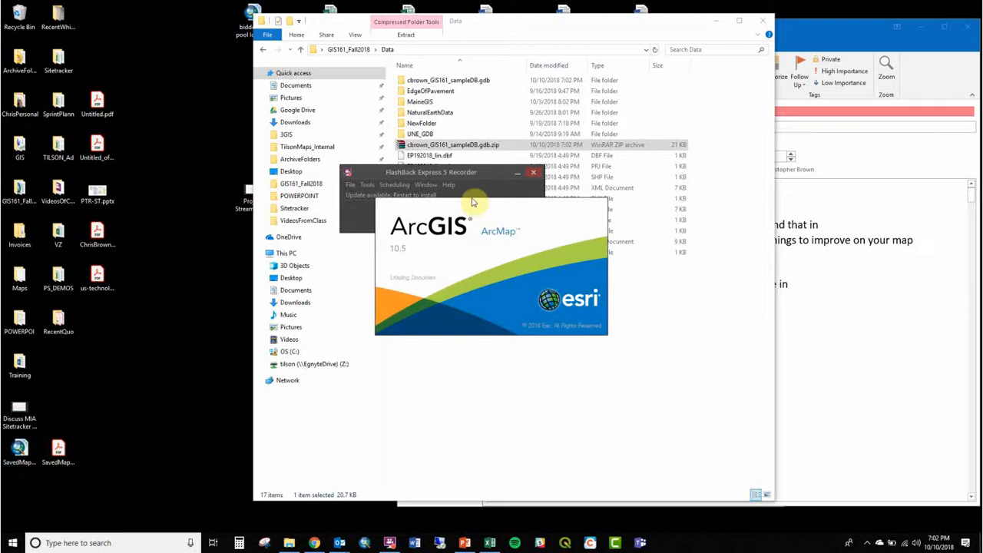
{"action": "left_click_drag", "start_coordinate": [827, 29], "coordinate": [979, 83]}
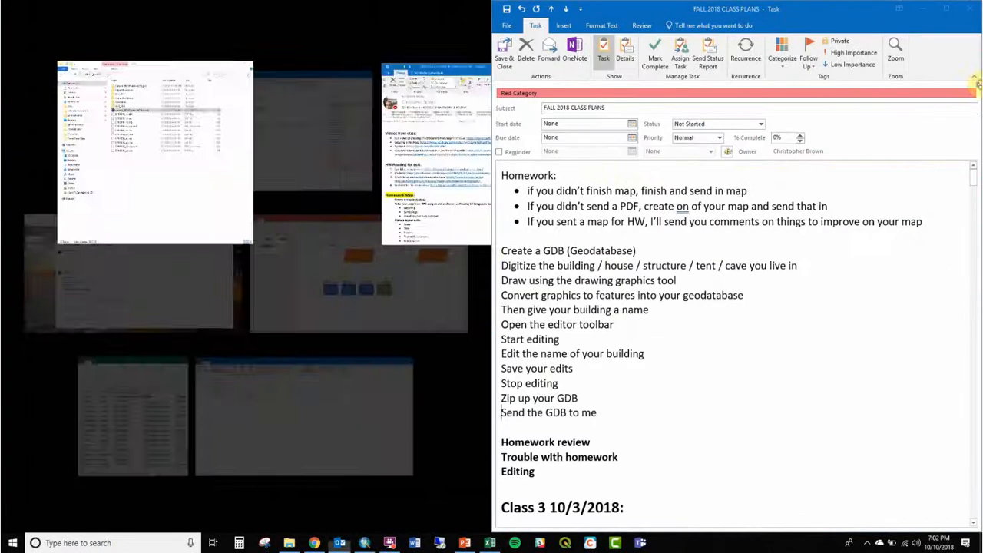
Format the homework lines from "Create a GDB (Geodatabase)" to "Send the GDB to me" as a numbered list
{"action": "left_click", "coordinate": [615, 342]}
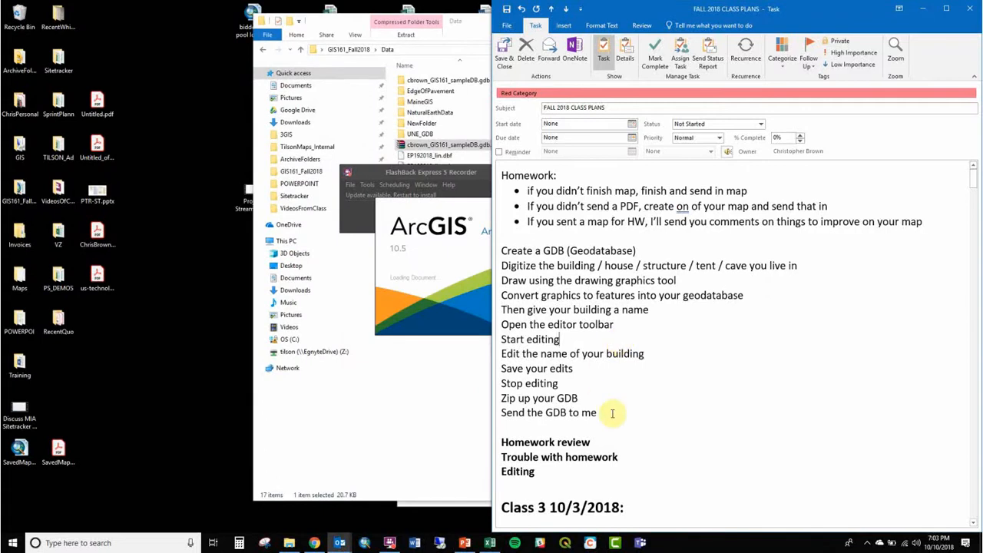
{"action": "left_click_drag", "start_coordinate": [607, 413], "coordinate": [490, 259]}
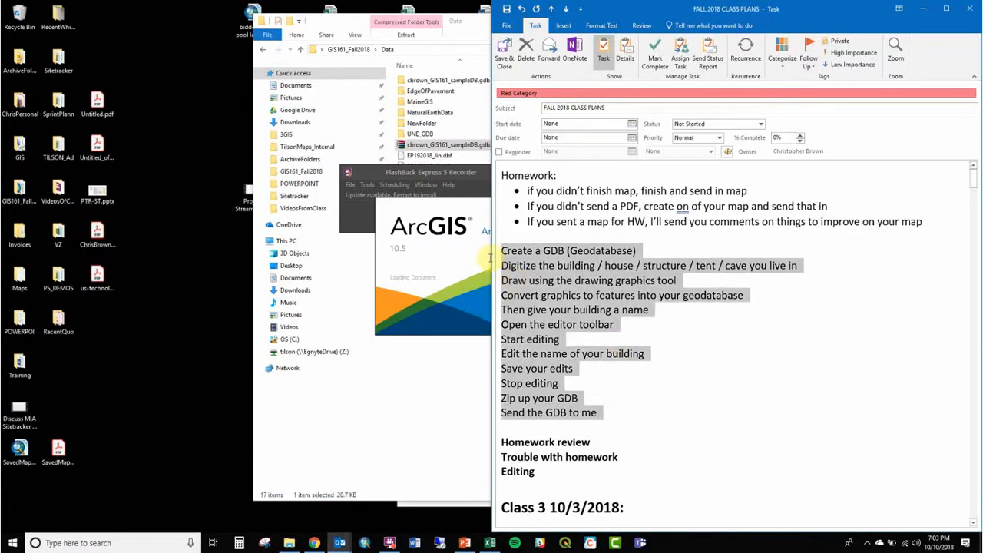
{"action": "left_click", "coordinate": [601, 25]}
{"action": "left_click", "coordinate": [673, 44]}
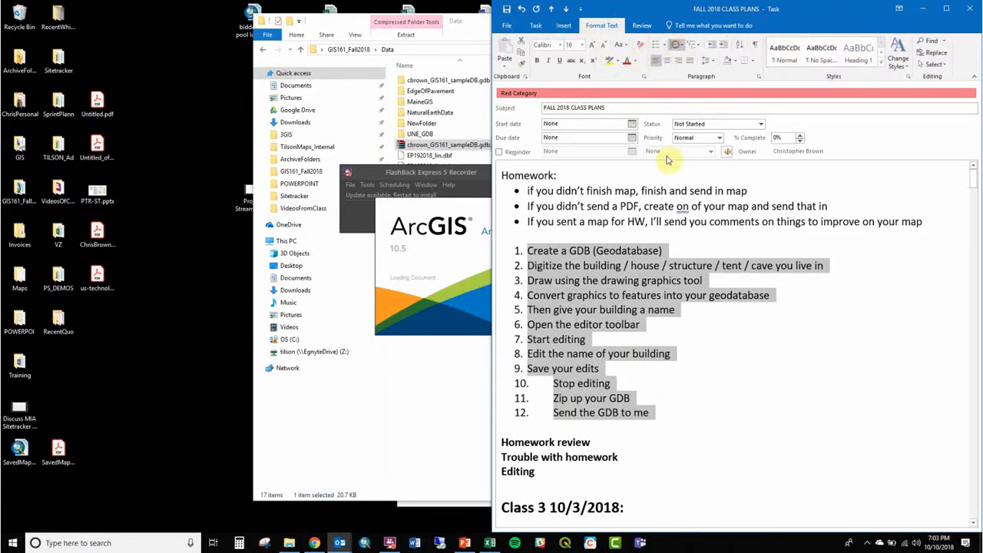
{"action": "left_click", "coordinate": [642, 336]}
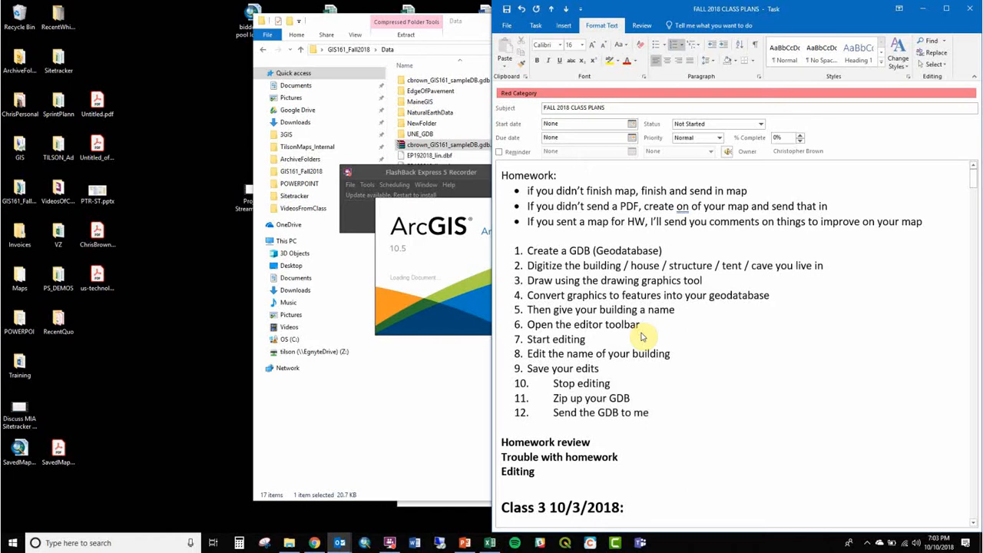
Reduce the font size of the numbered homework list to 14
{"action": "left_click_drag", "start_coordinate": [651, 412], "coordinate": [523, 252]}
{"action": "key", "text": "ctrl+shift+comma"}
{"action": "key", "text": "ctrl+shift+comma"}
{"action": "key", "text": "ctrl+shift+period"}
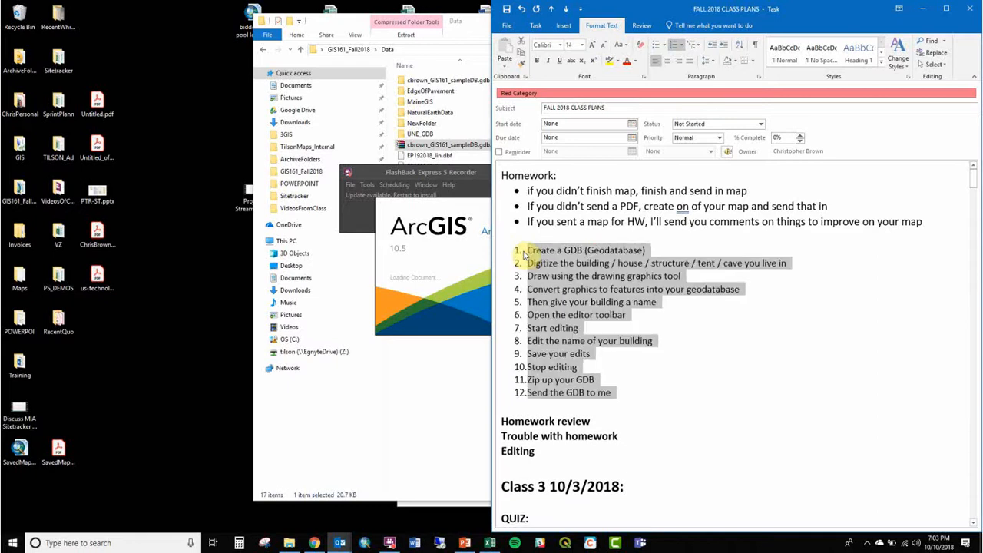
{"action": "key", "text": "ctrl+x"}
{"action": "key", "text": "ctrl+z"}
{"action": "left_click", "coordinate": [591, 315]}
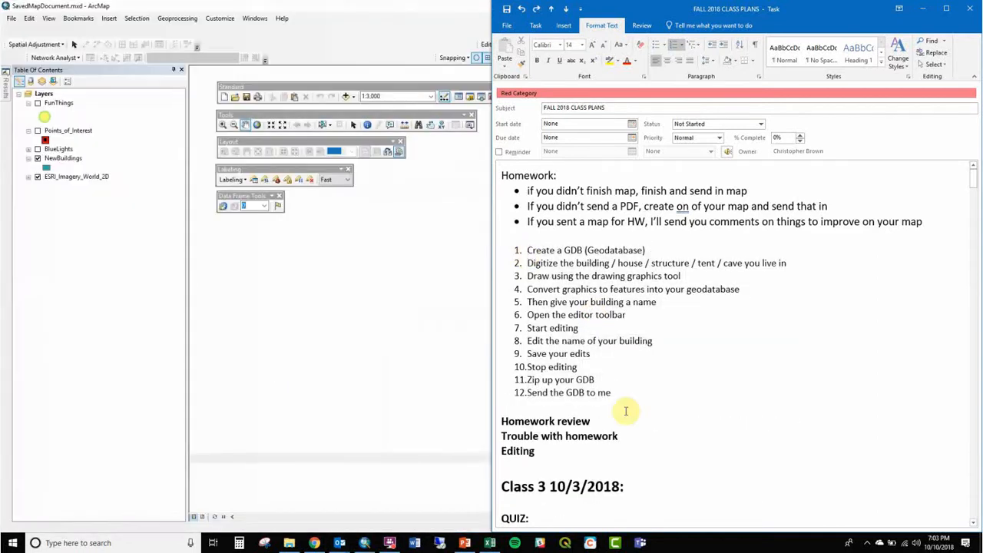
{"action": "left_click_drag", "start_coordinate": [622, 391], "coordinate": [515, 253]}
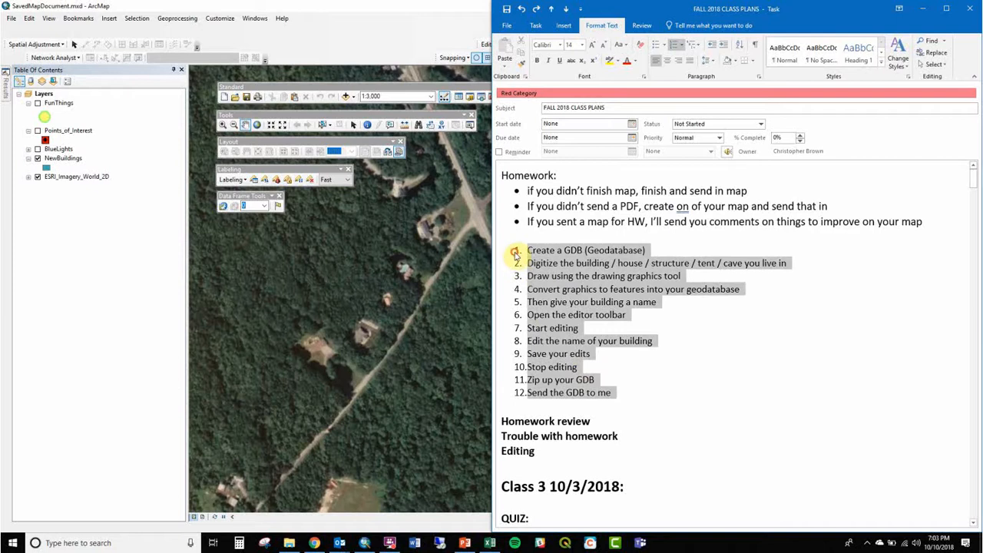
{"action": "key", "text": "ctrl+shift+period"}
{"action": "key", "text": "ctrl+shift+period"}
{"action": "key", "text": "ctrl+shift+period"}
{"action": "key", "text": "ctrl+shift+comma"}
{"action": "key", "text": "ctrl+shift+comma"}
{"action": "key", "text": "ctrl+shift+comma"}
{"action": "left_click", "coordinate": [646, 270]}
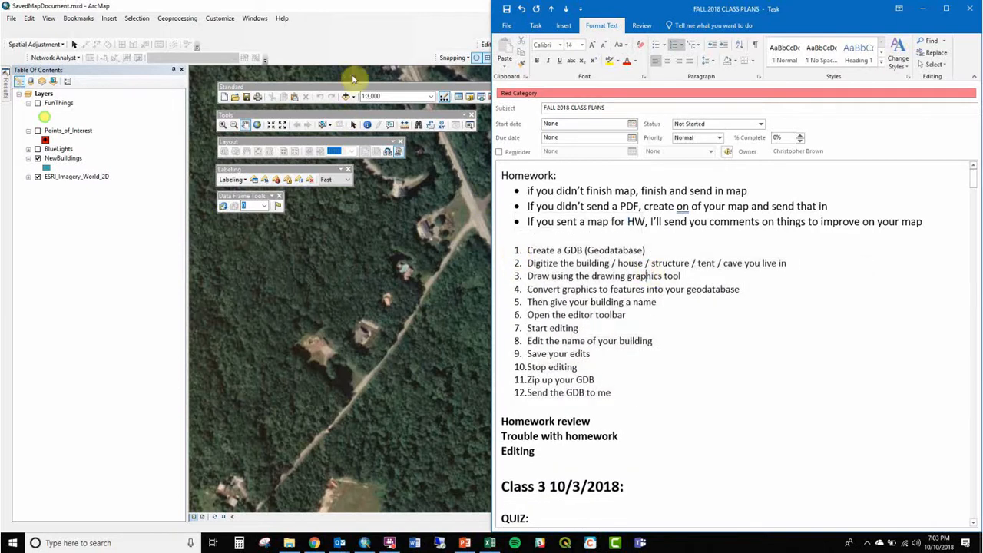
Switch to SavedMapDocument.mxd in ArcMap and turn off the NewBuildings and ESRI_Imagery_World_2D layers
{"action": "left_click", "coordinate": [380, 4]}
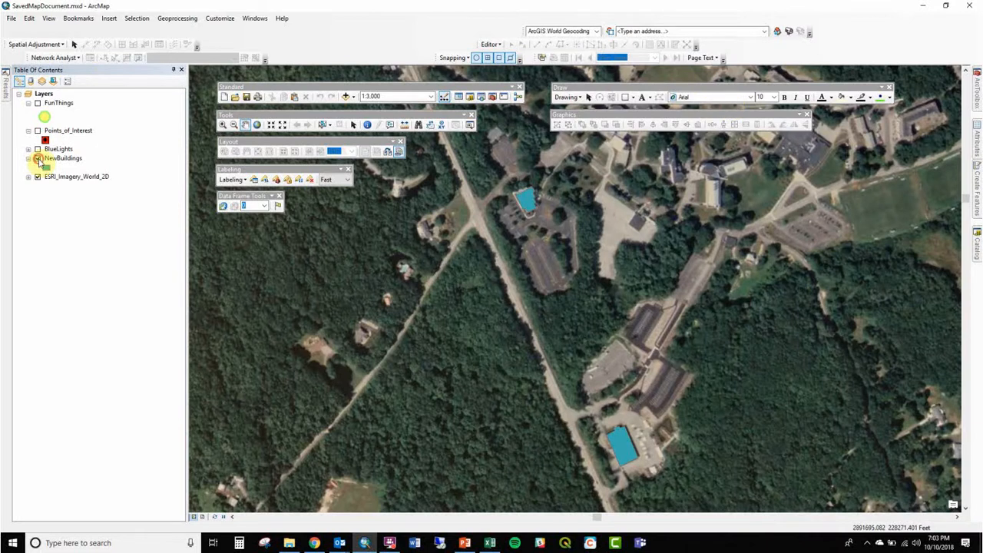
{"action": "left_click", "coordinate": [38, 158]}
{"action": "left_click", "coordinate": [38, 177]}
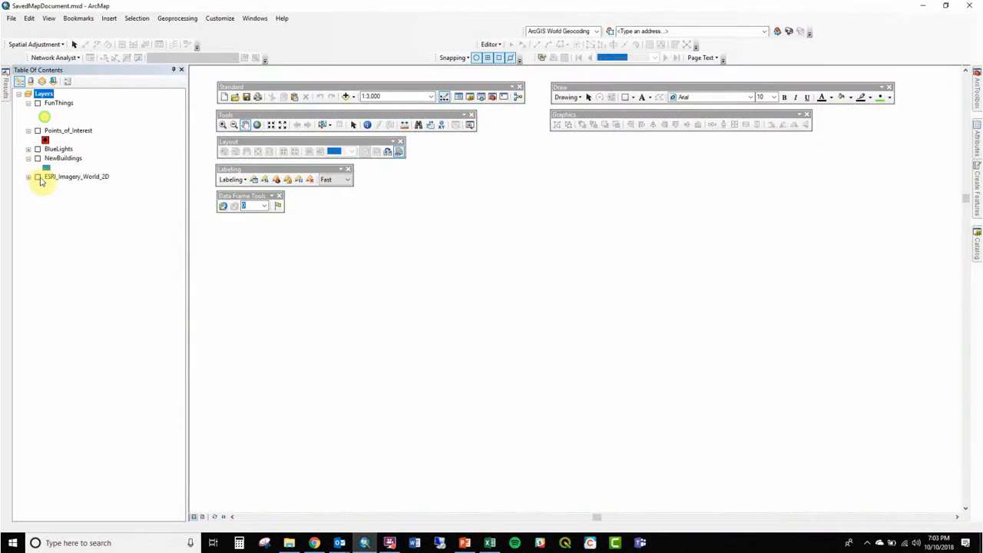
Remove the FunThings, Points_of_Interest, BlueLights and NewBuildings layers from the map
{"action": "left_click", "coordinate": [65, 158]}
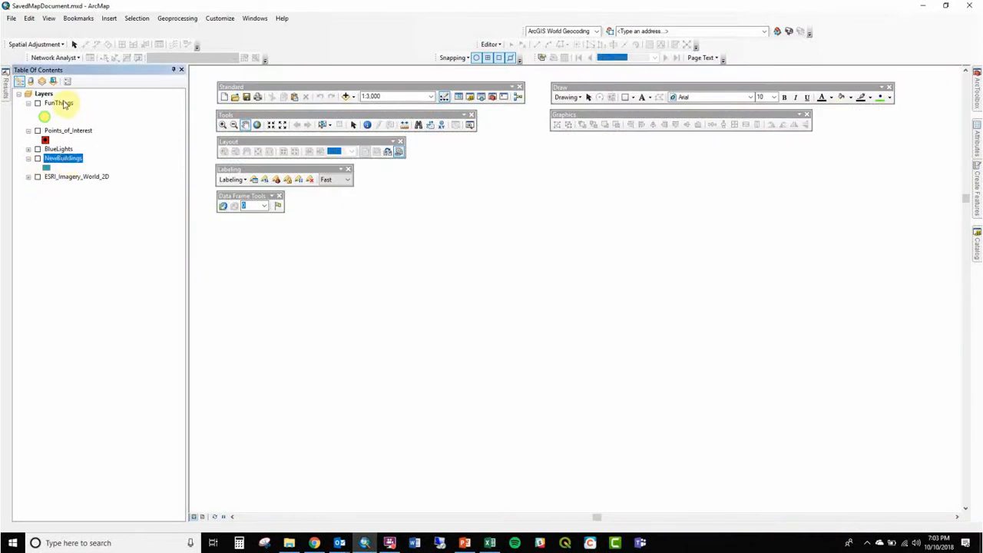
{"action": "left_click", "coordinate": [64, 105], "text": "shift"}
{"action": "right_click", "coordinate": [66, 106]}
{"action": "left_click", "coordinate": [78, 117]}
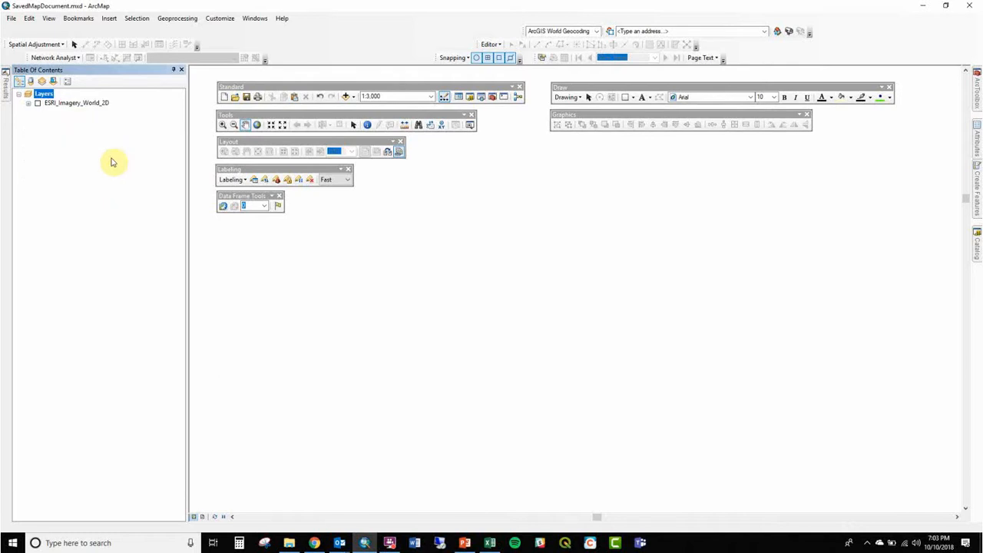
Turn on the ESRI_Imagery_World_2D layer and bring the campus and shoreline into view
{"action": "left_click", "coordinate": [90, 104]}
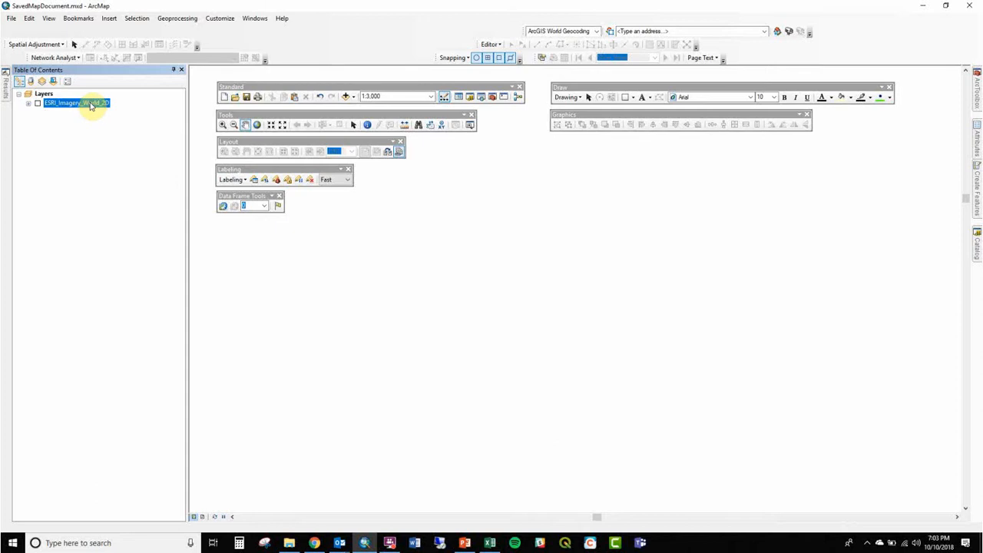
{"action": "left_click", "coordinate": [36, 105]}
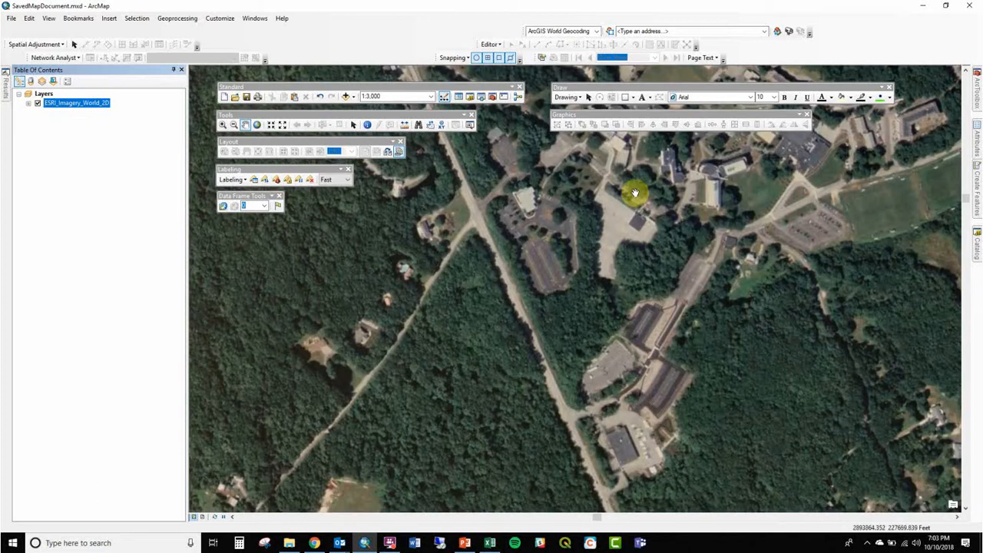
{"action": "left_click_drag", "start_coordinate": [634, 192], "coordinate": [562, 362]}
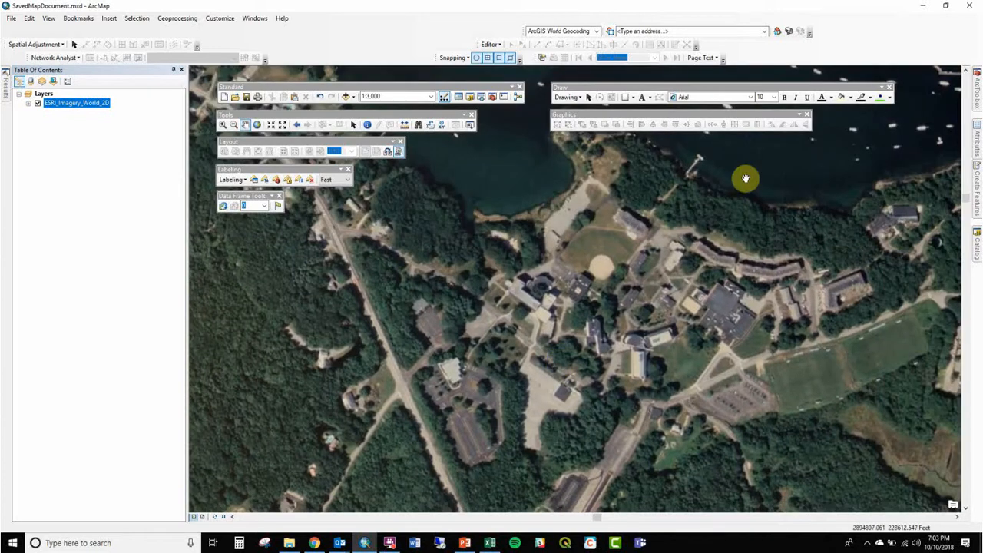
Create a file geodatabase named cbrown_GIS161_sampleDB_v2.gdb in the GIS161_Fall2018 Data folder on the Desktop and select it
{"action": "mouse_move", "coordinate": [976, 241]}
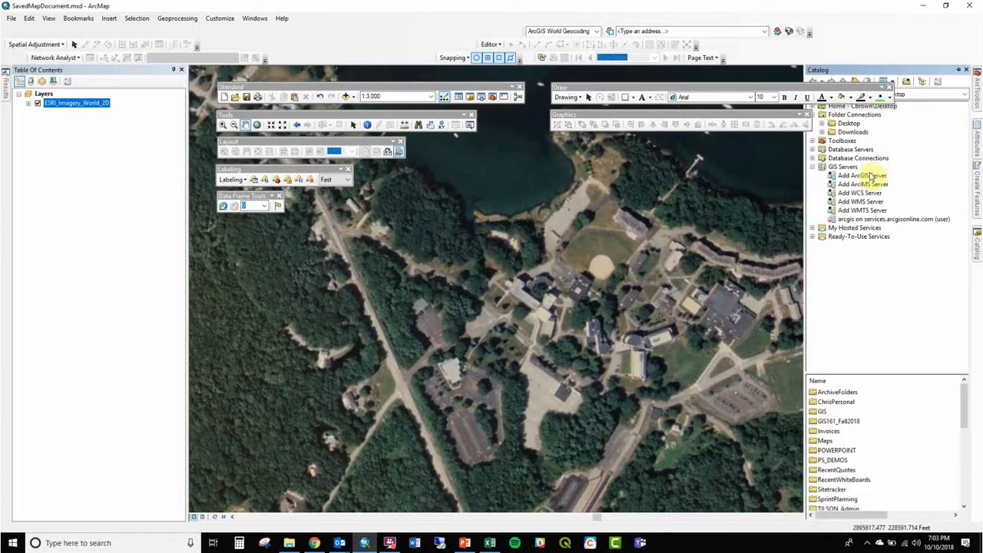
{"action": "left_click", "coordinate": [822, 124]}
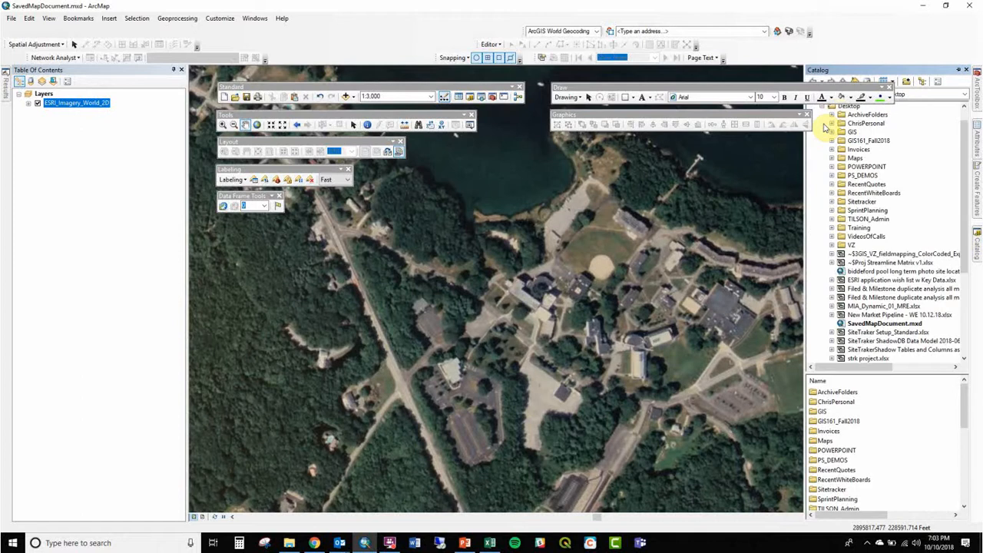
{"action": "left_click", "coordinate": [831, 141]}
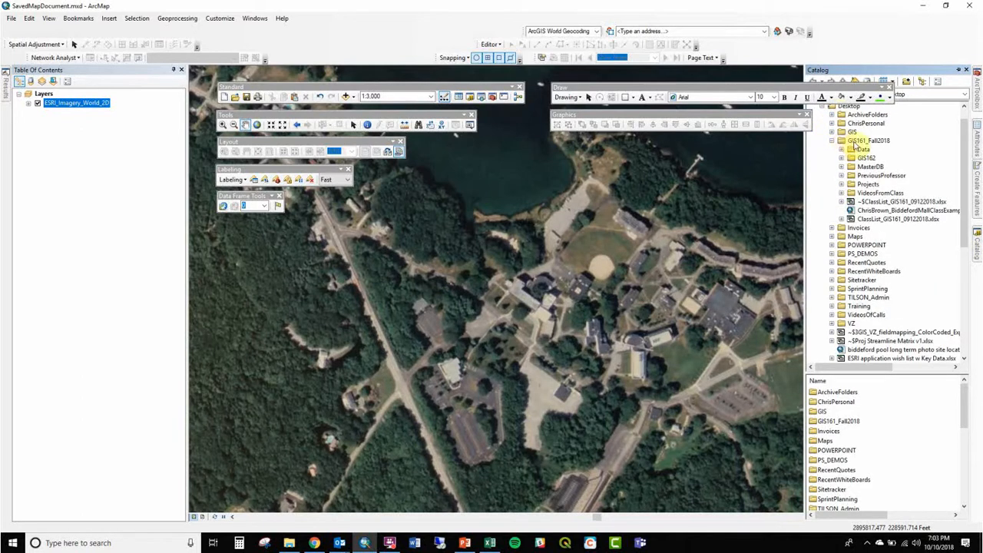
{"action": "left_click", "coordinate": [842, 150]}
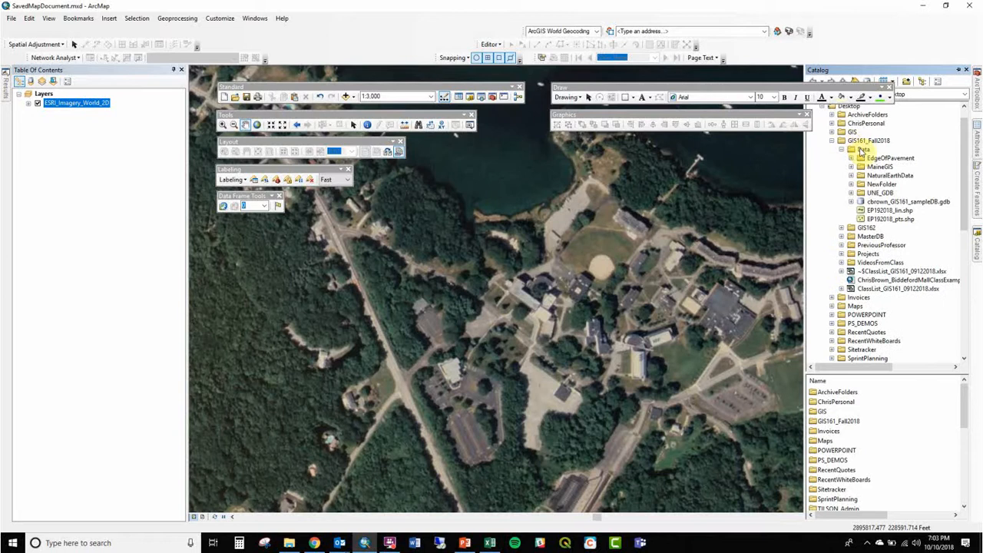
{"action": "right_click", "coordinate": [863, 150]}
{"action": "mouse_move", "coordinate": [885, 213]}
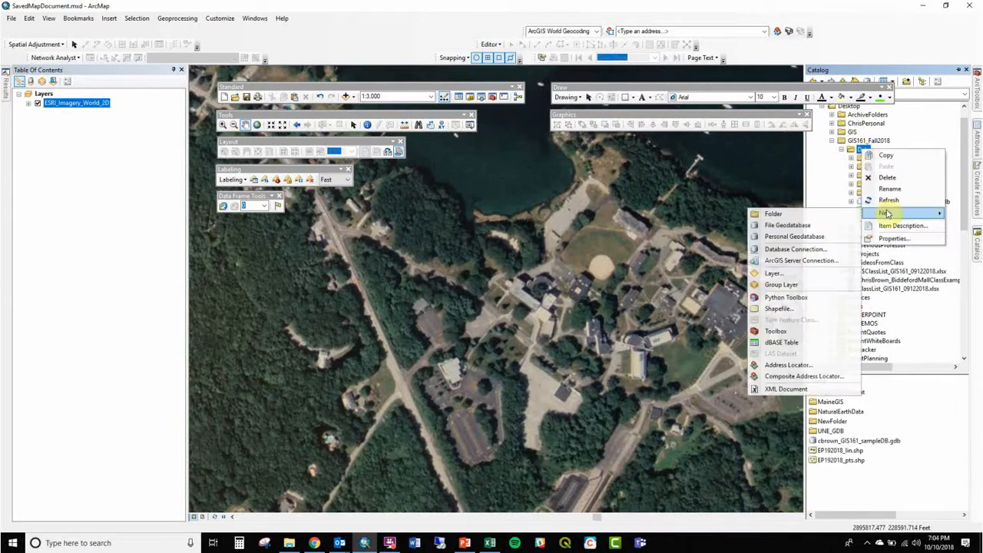
{"action": "left_click", "coordinate": [828, 225]}
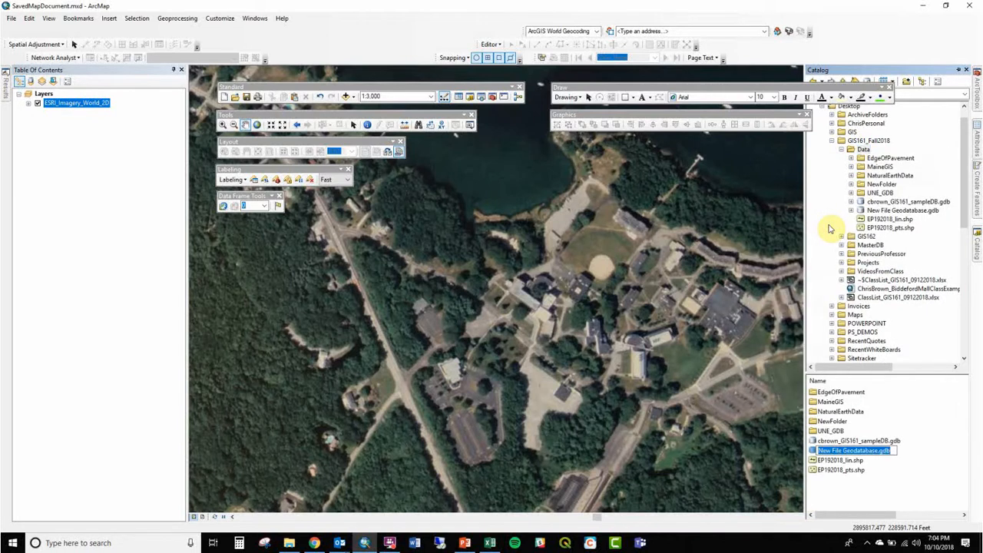
{"action": "key", "text": "Left"}
{"action": "key", "text": "shift+Home"}
{"action": "type", "text": "cbrown_GIS"}
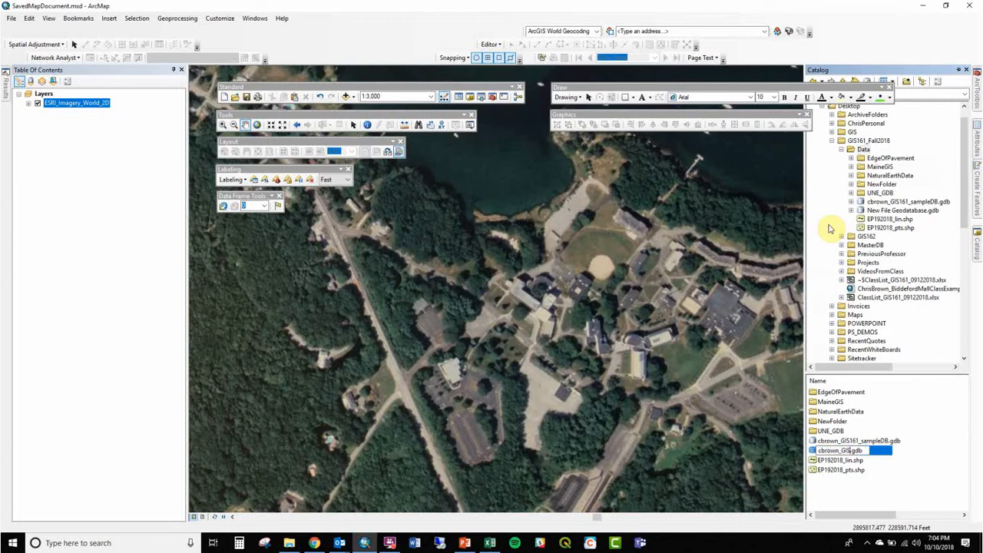
{"action": "type", "text": "161_sampleDB_v2"}
{"action": "key", "text": "Return"}
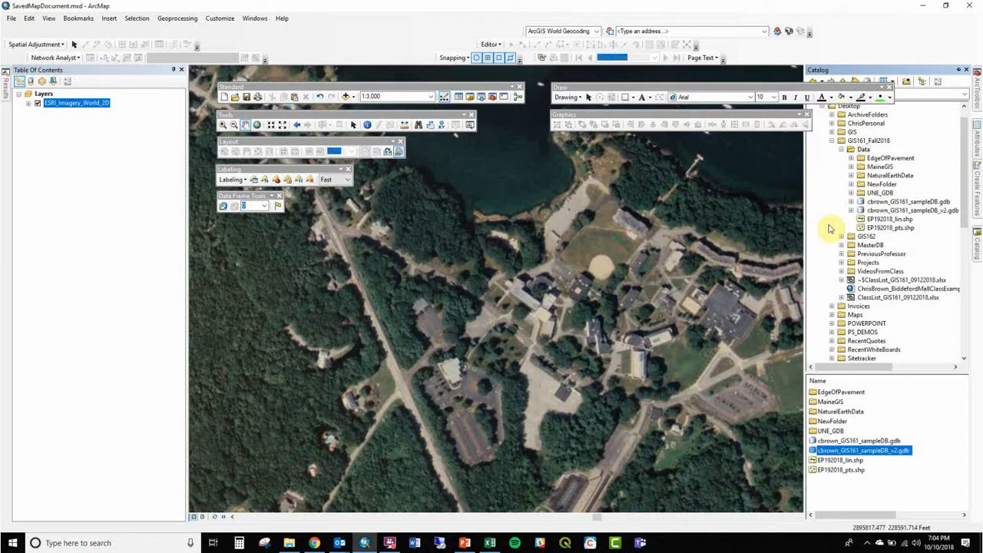
{"action": "left_click", "coordinate": [915, 211]}
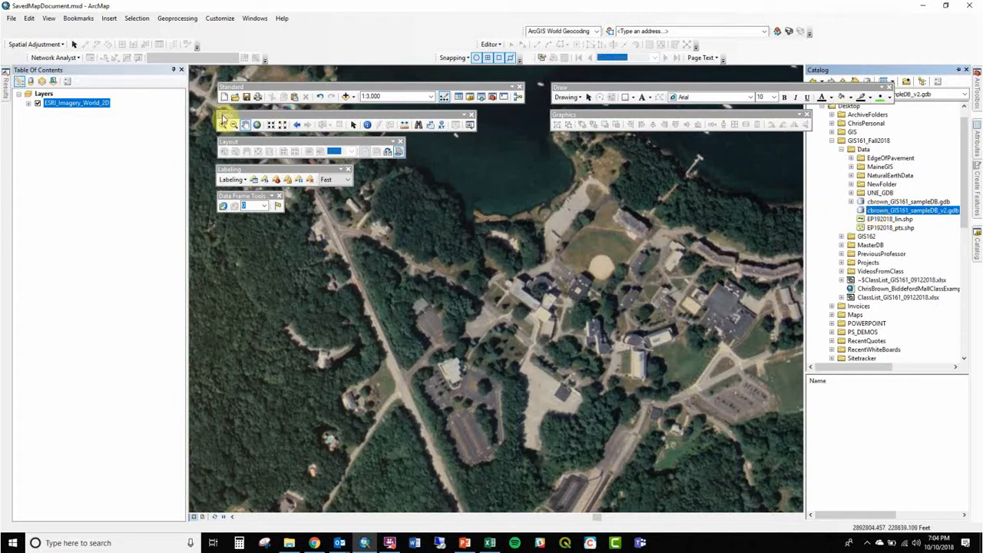
Draw a polygon graphic of about 49,500 sq ft tracing the outline of the large dark-roofed campus building beside the sports fields
{"action": "left_click", "coordinate": [223, 124]}
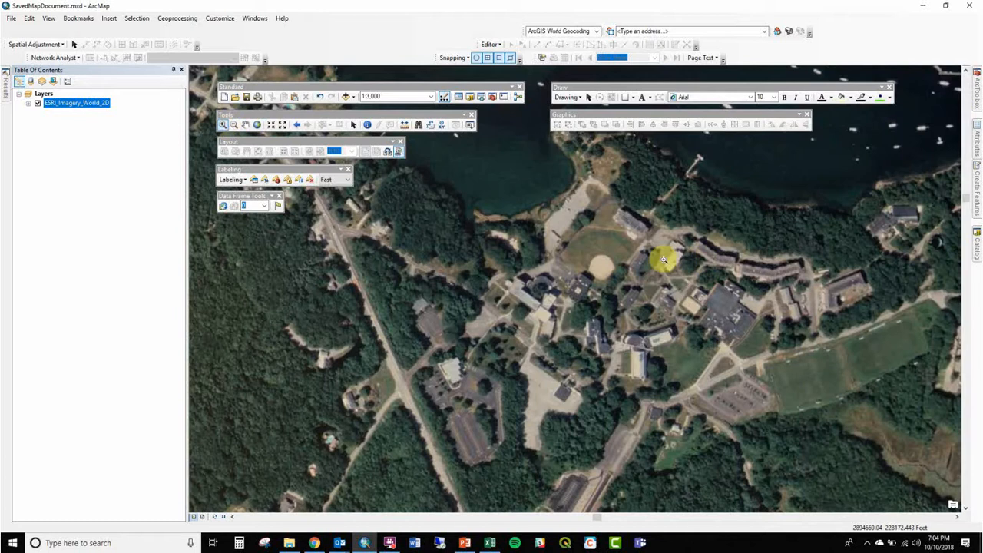
{"action": "left_click_drag", "start_coordinate": [608, 244], "coordinate": [754, 375]}
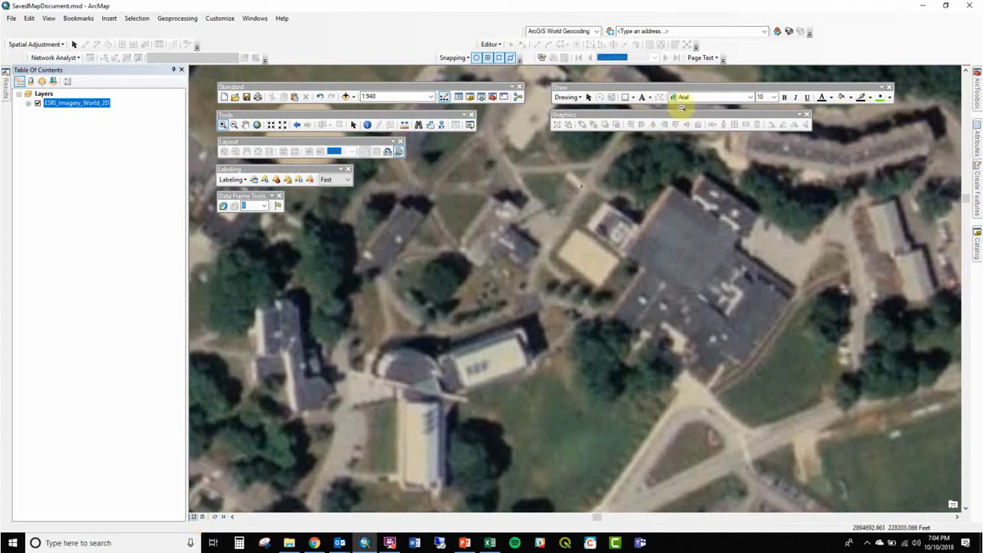
{"action": "left_click", "coordinate": [634, 98]}
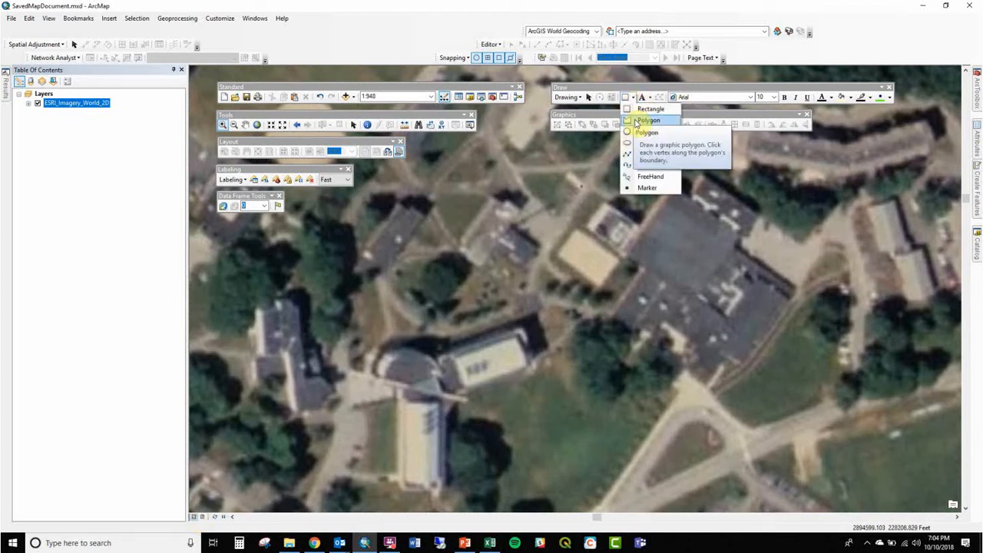
{"action": "left_click", "coordinate": [645, 120]}
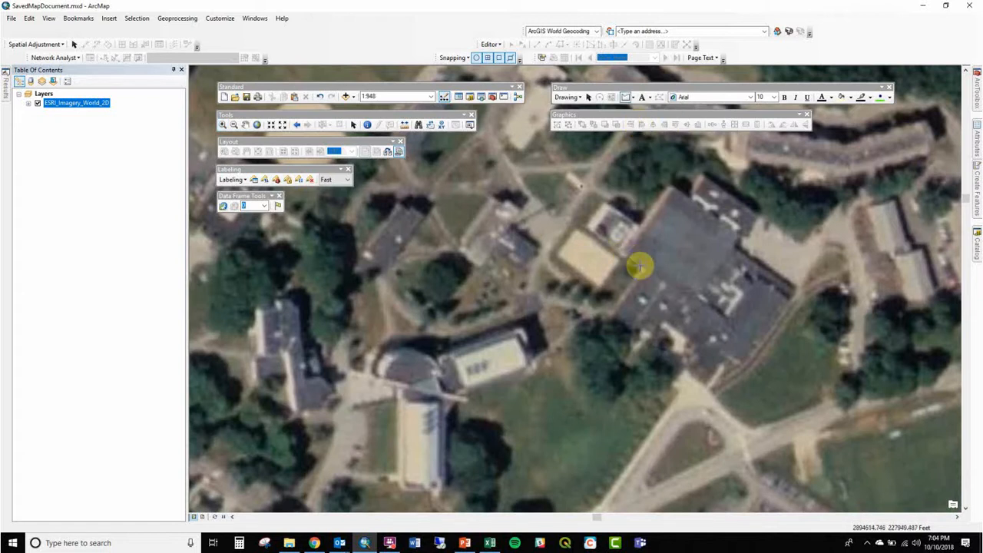
{"action": "left_click", "coordinate": [637, 262]}
{"action": "left_click", "coordinate": [609, 314]}
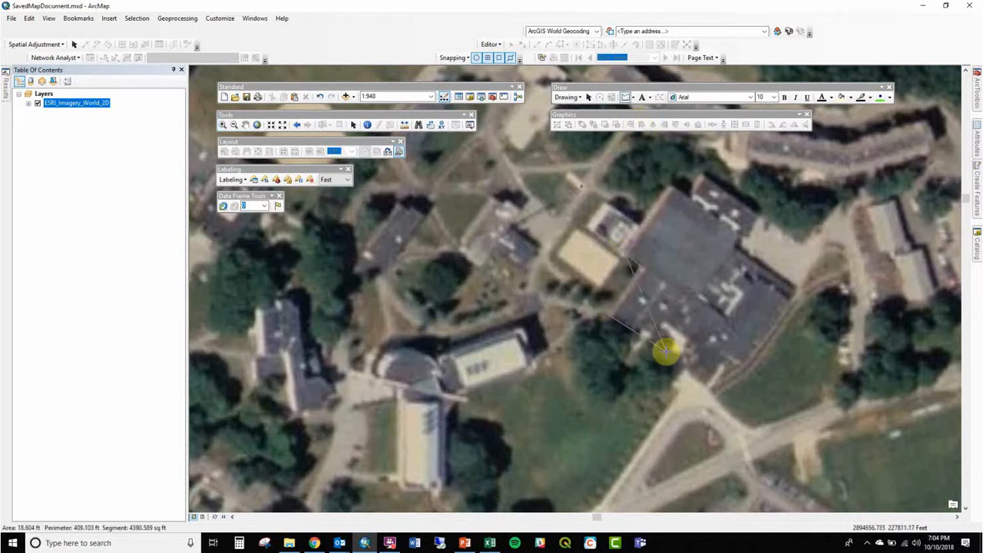
{"action": "left_click", "coordinate": [705, 386]}
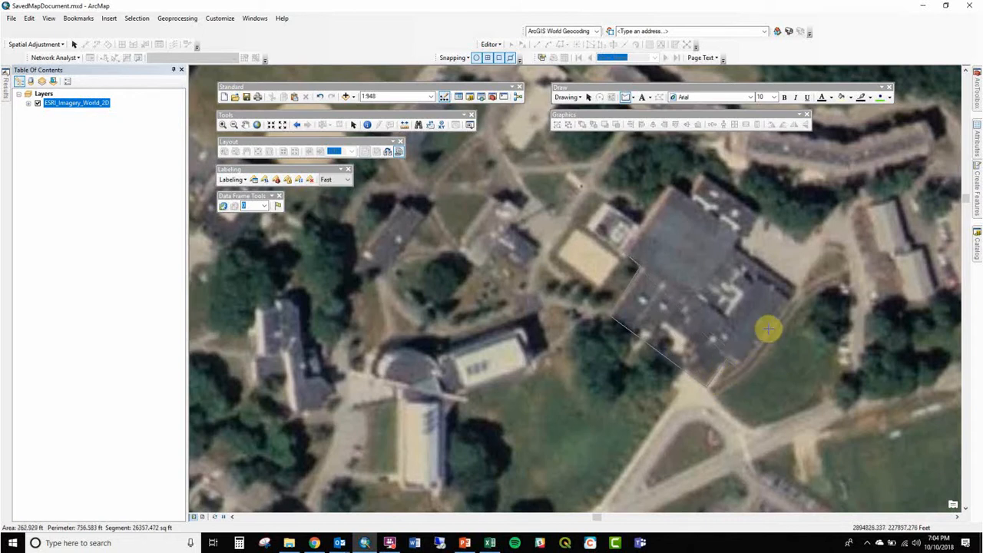
{"action": "left_click", "coordinate": [794, 291]}
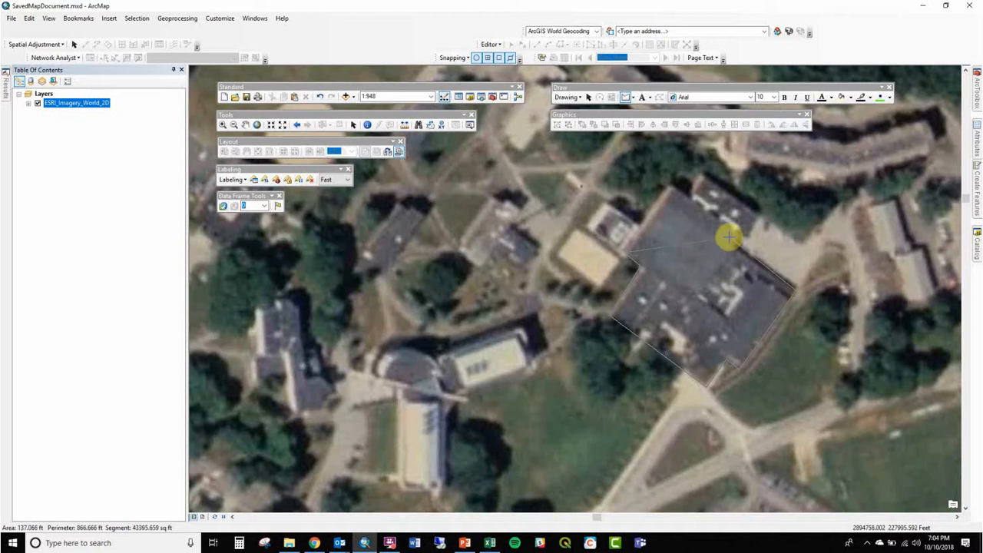
{"action": "double_click", "coordinate": [664, 198]}
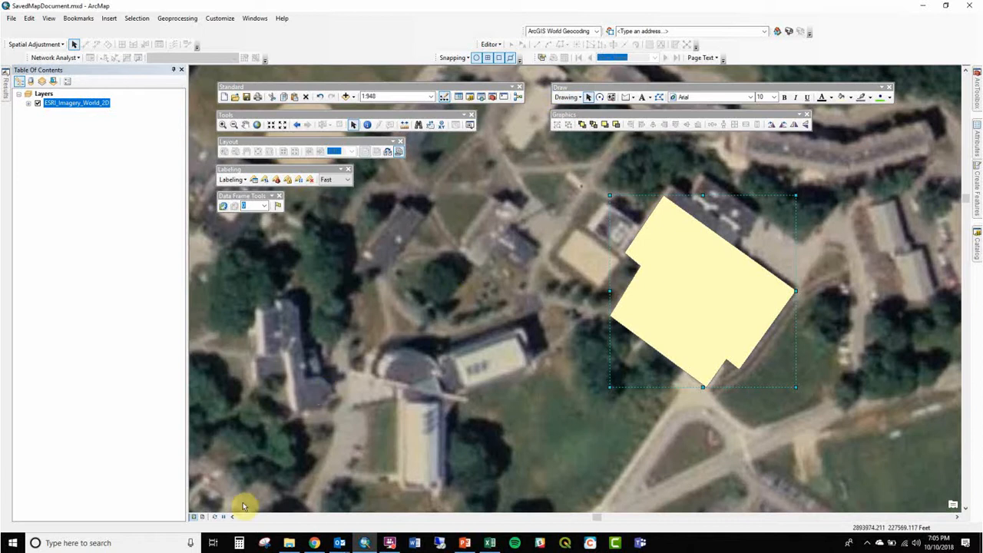
Convert the selected polygon graphic to a feature class named BuildingInWhichIlive in cbrown_GIS161_sampleDB_v2.gdb and add it to the map
{"action": "left_click", "coordinate": [567, 97]}
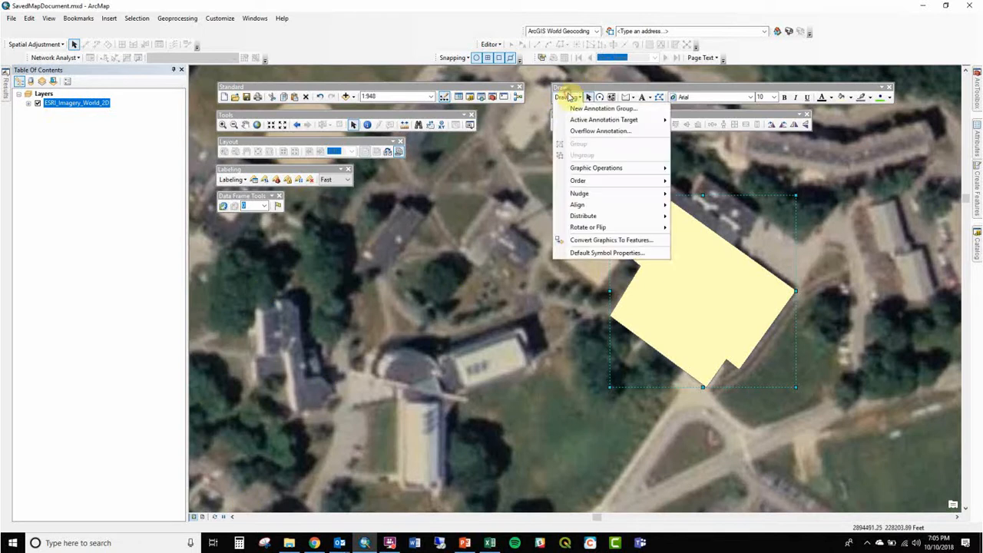
{"action": "left_click", "coordinate": [585, 239]}
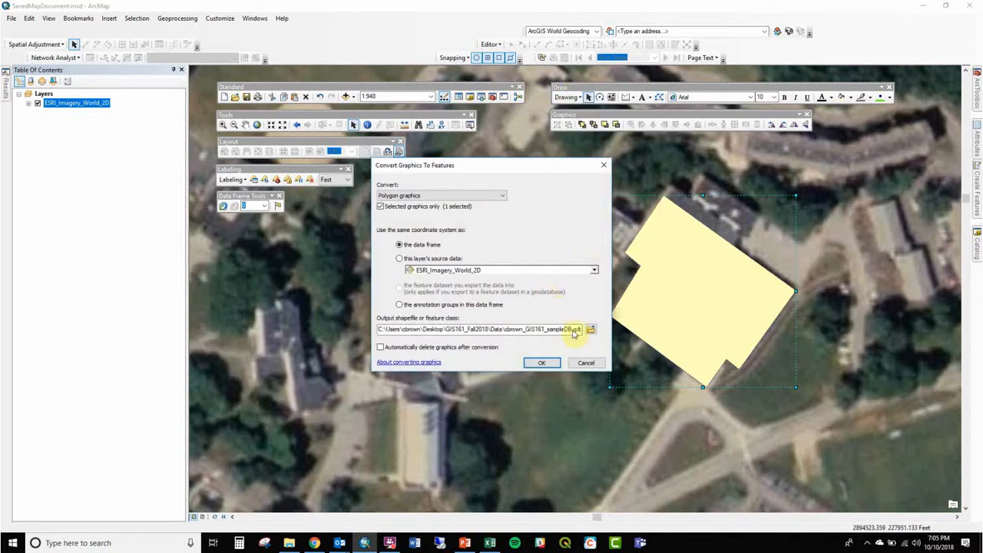
{"action": "left_click", "coordinate": [591, 331]}
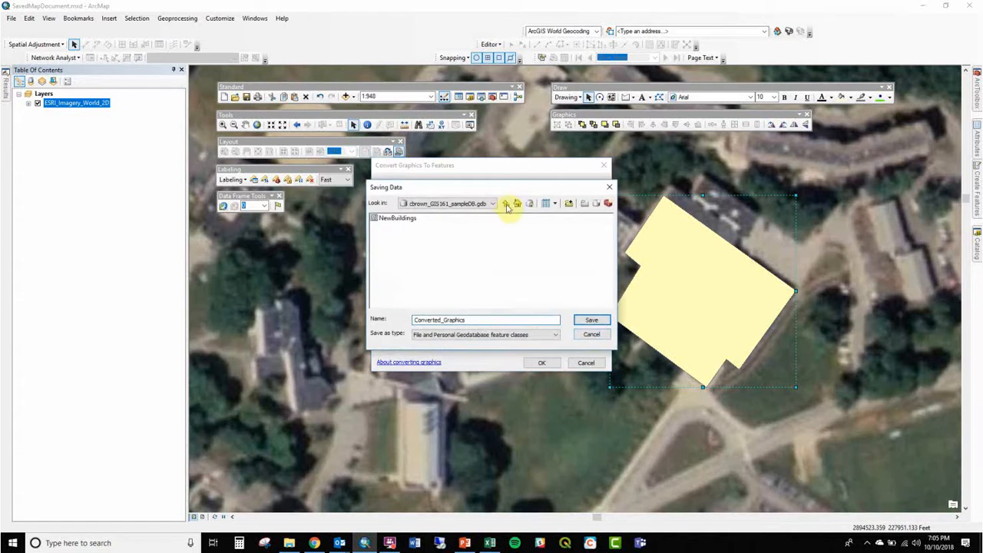
{"action": "left_click", "coordinate": [506, 204]}
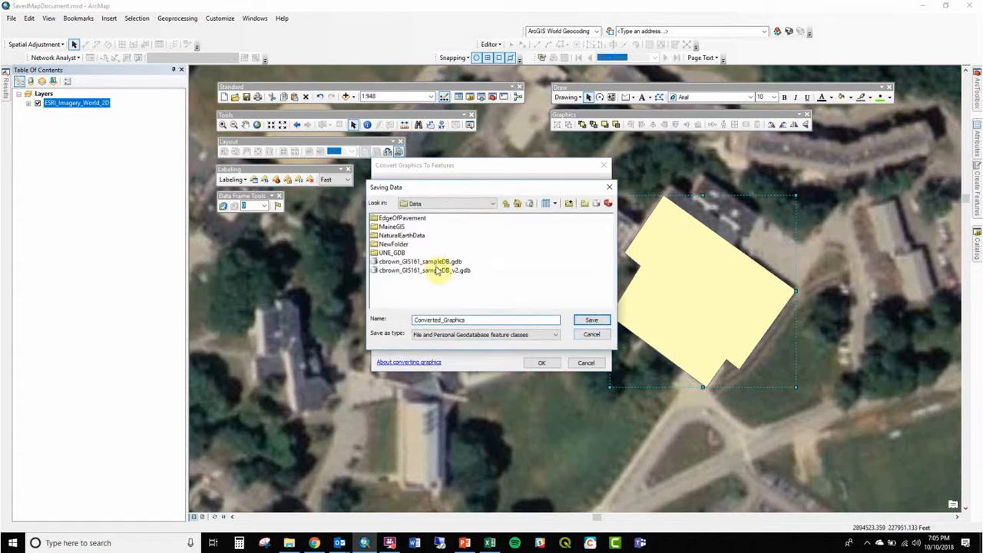
{"action": "left_click", "coordinate": [439, 271]}
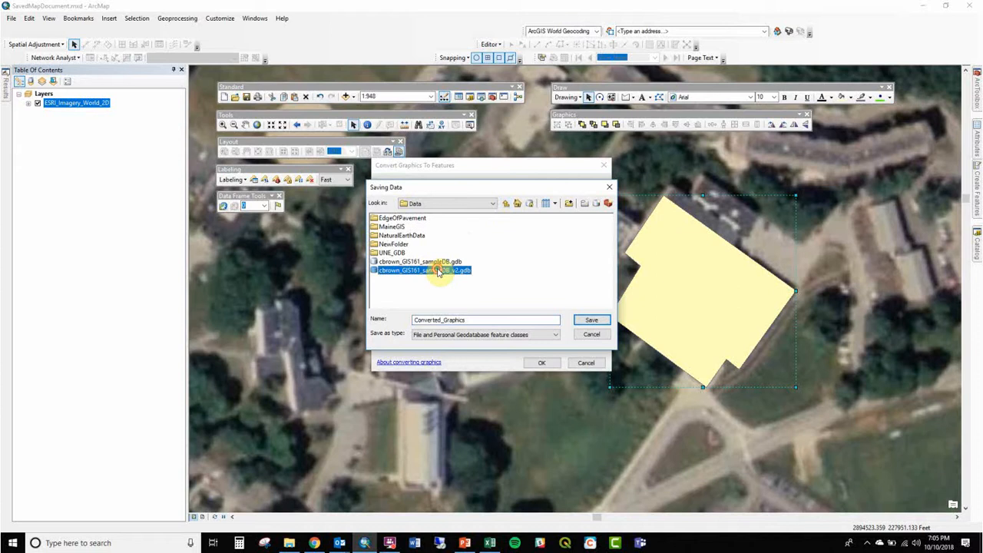
{"action": "double_click", "coordinate": [439, 271]}
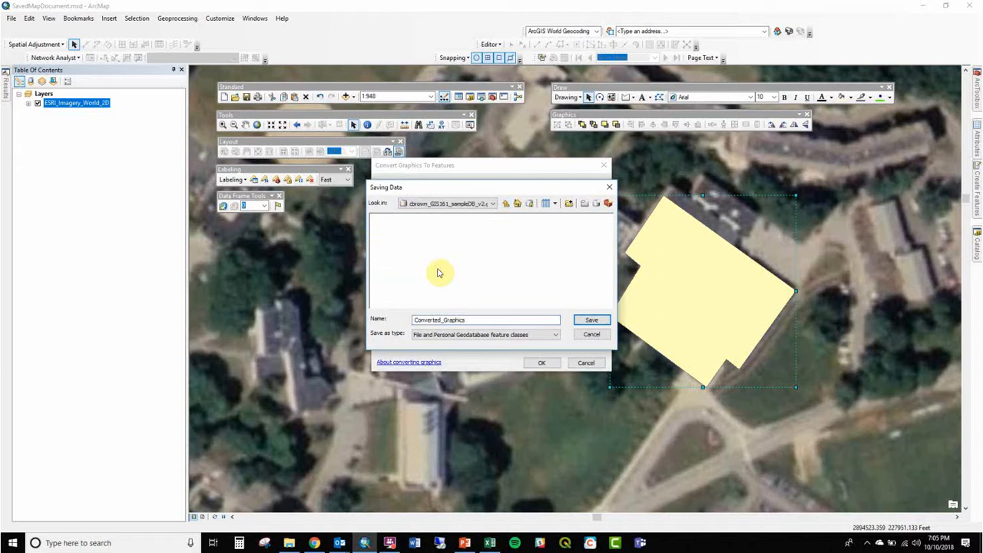
{"action": "double_click", "coordinate": [467, 318]}
{"action": "type", "text": "BuildingInWhichILive"}
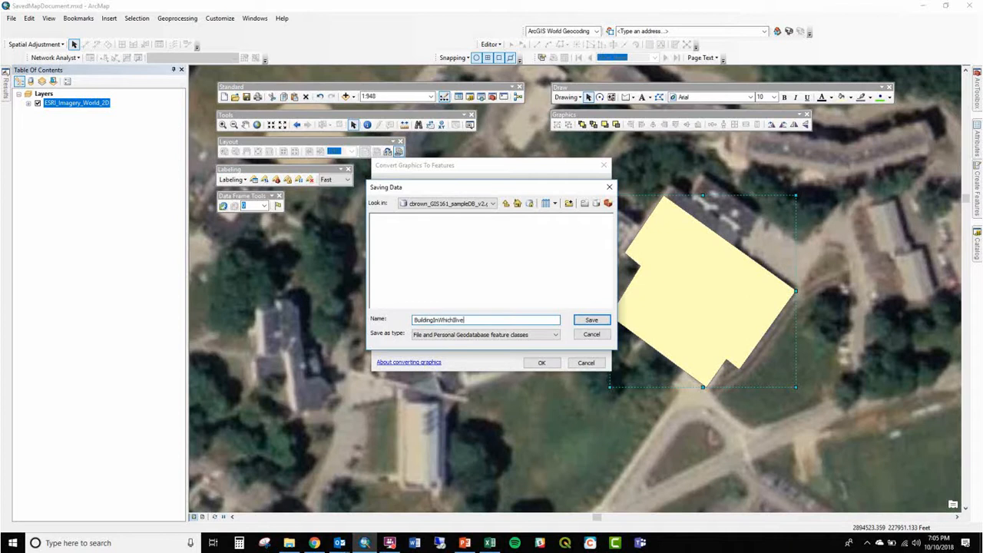
{"action": "key", "text": "Return"}
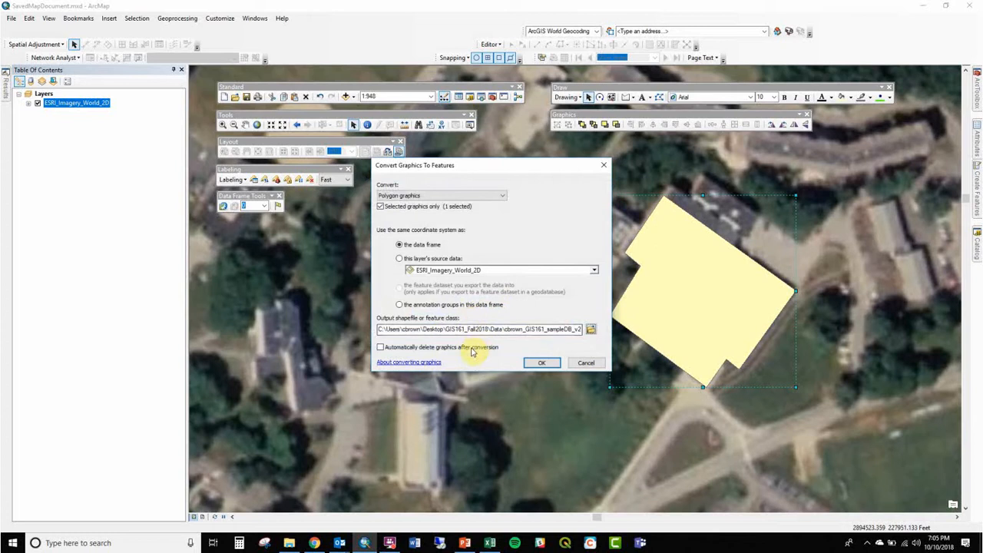
{"action": "left_click", "coordinate": [540, 363]}
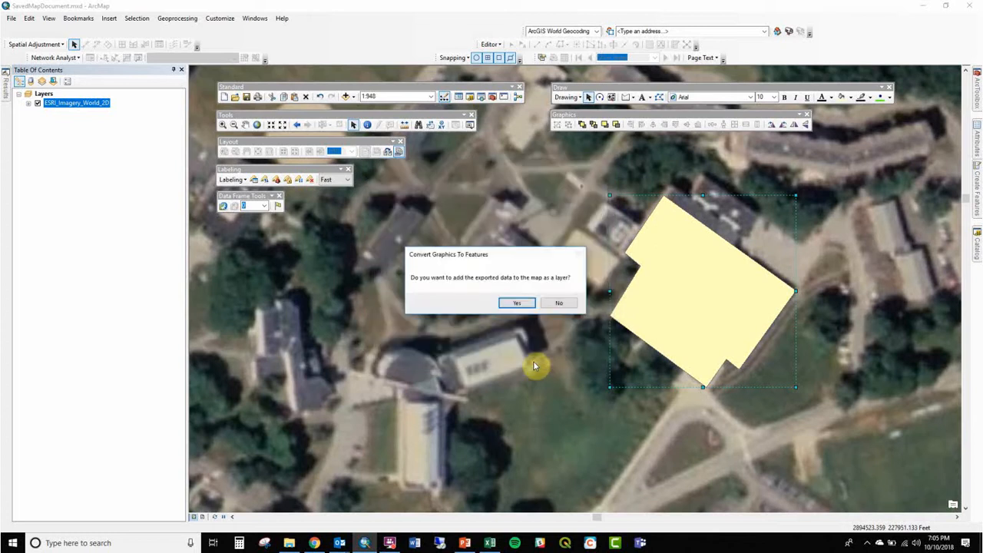
{"action": "left_click", "coordinate": [515, 304]}
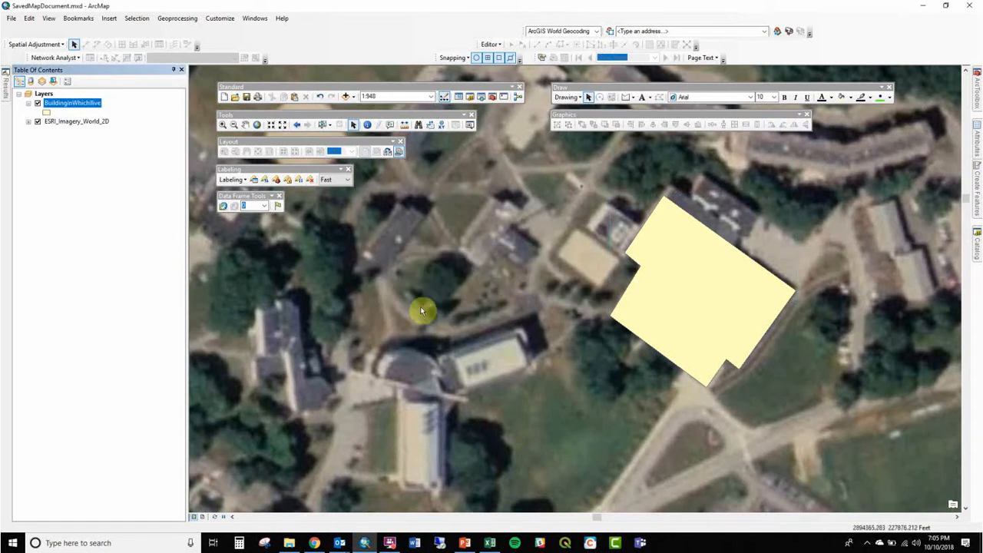
Start an edit session on the BuildingInWhichIlive layer and open its attribute table
{"action": "right_click", "coordinate": [92, 104]}
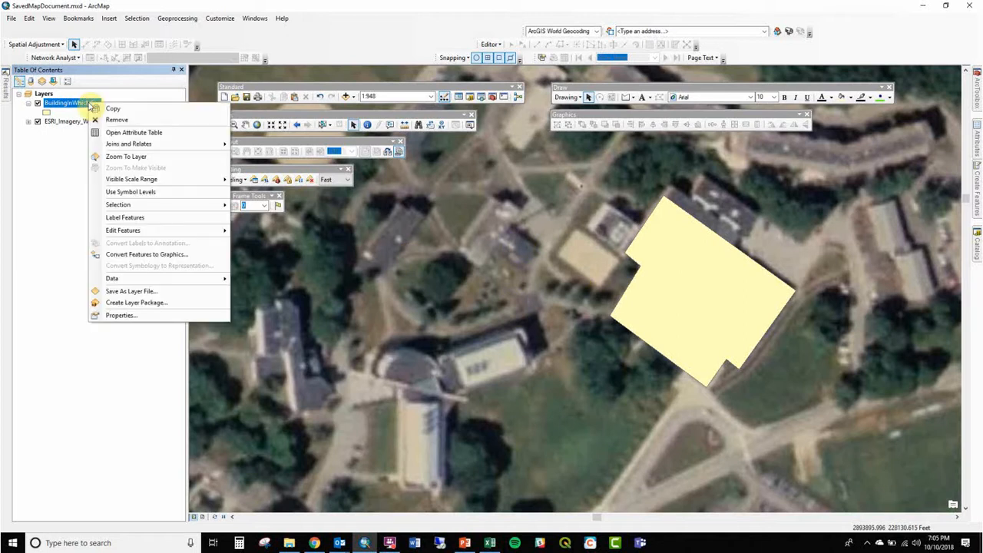
{"action": "mouse_move", "coordinate": [218, 231]}
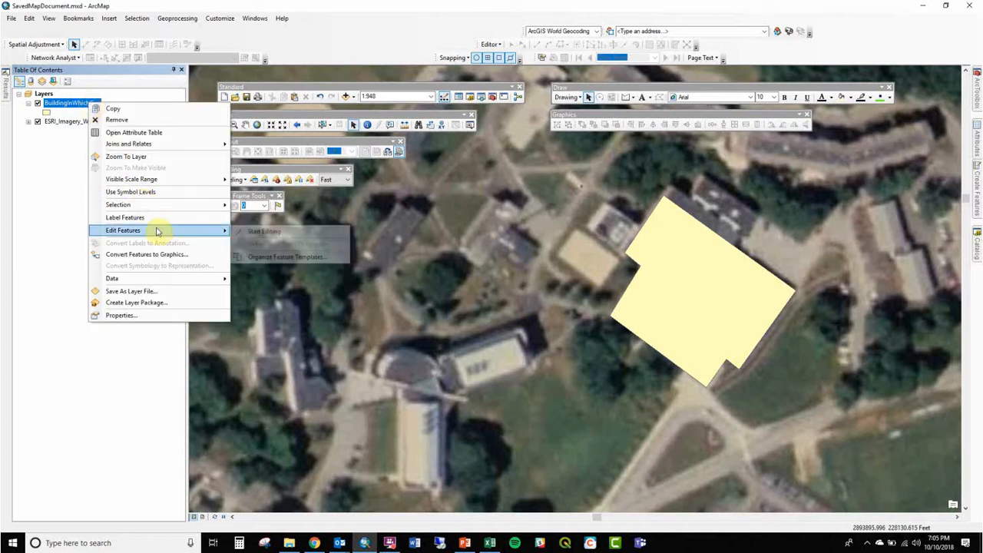
{"action": "left_click", "coordinate": [259, 234]}
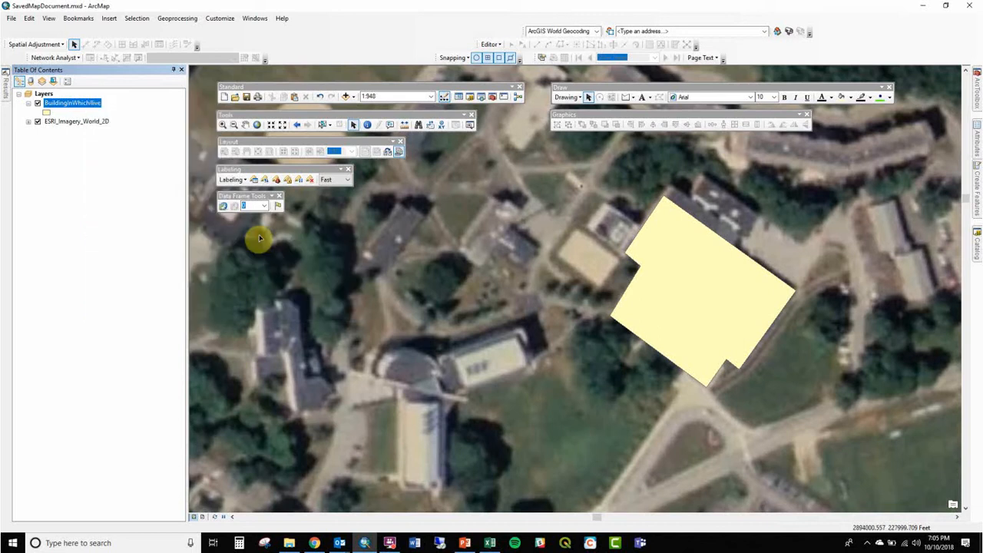
{"action": "right_click", "coordinate": [82, 106]}
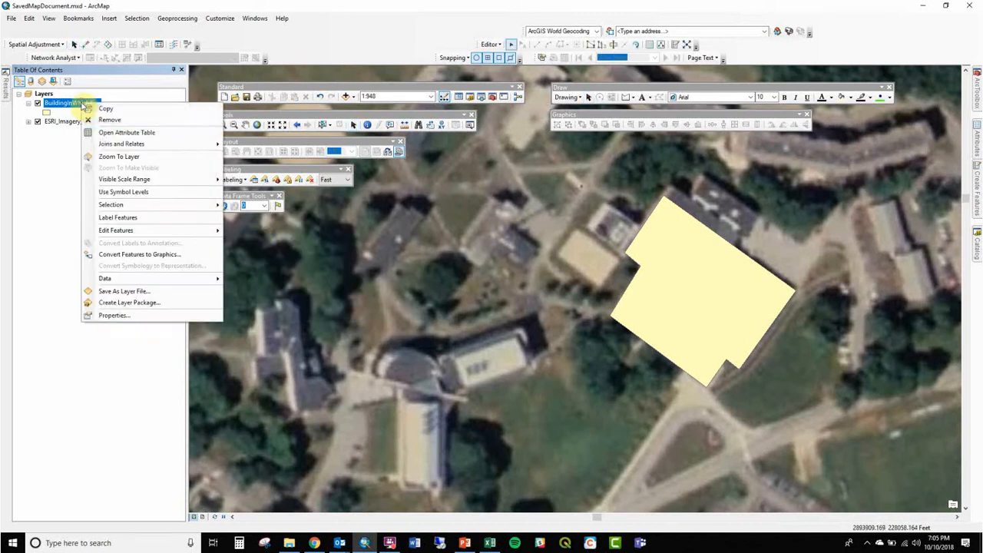
{"action": "left_click", "coordinate": [111, 138]}
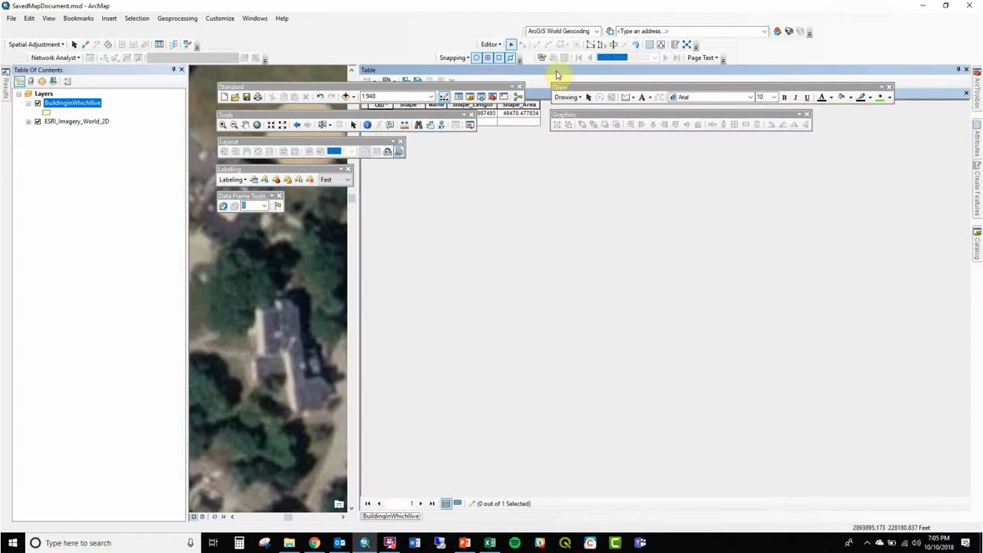
Set the building polygon's Name attribute to PlaceILive and widen the Name column to fit the text
{"action": "left_click_drag", "start_coordinate": [556, 70], "coordinate": [720, 193]}
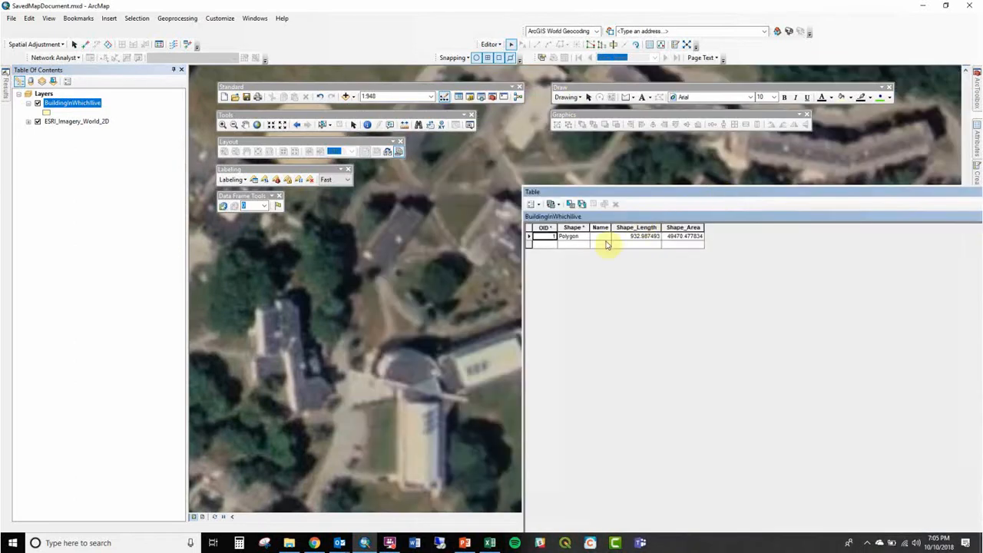
{"action": "left_click", "coordinate": [602, 237]}
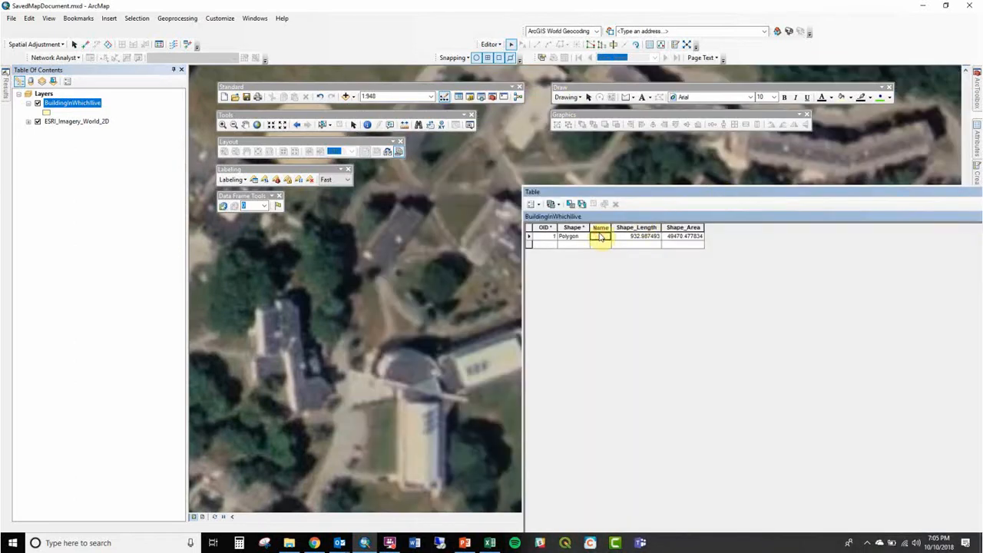
{"action": "type", "text": "P"}
{"action": "key", "text": "Return"}
{"action": "double_click", "coordinate": [612, 227]}
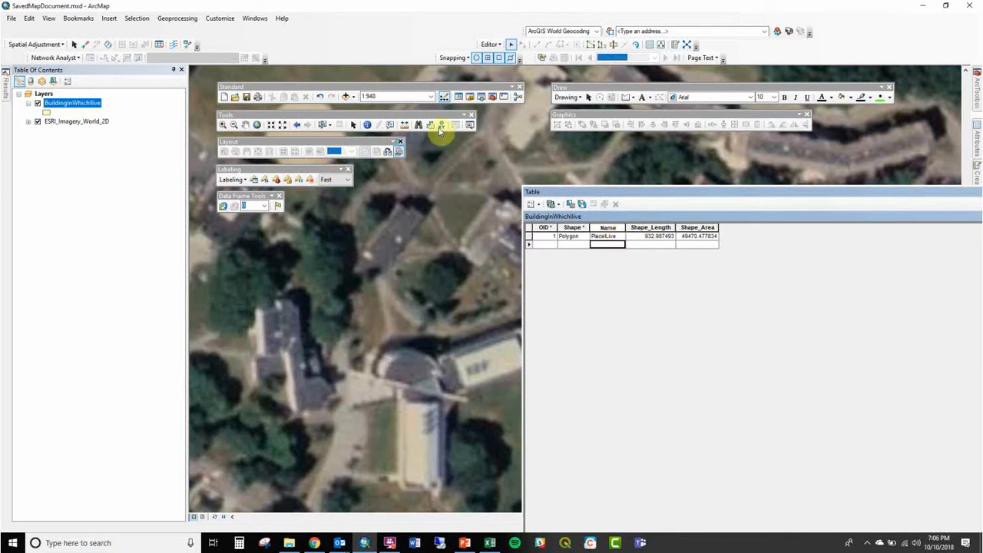
Save the attribute edits and stop the edit session
{"action": "right_click", "coordinate": [350, 36]}
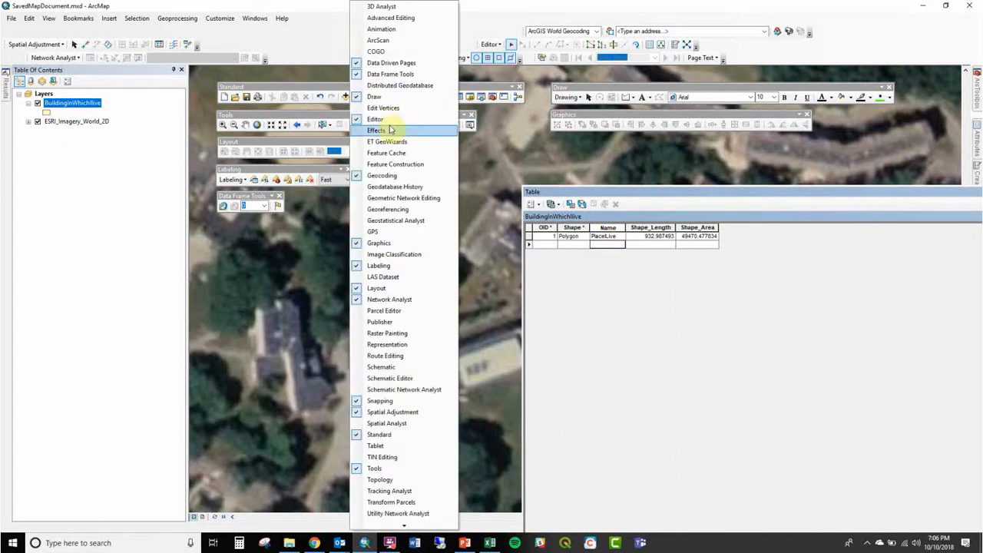
{"action": "left_click", "coordinate": [262, 151]}
{"action": "left_click_drag", "start_coordinate": [574, 193], "coordinate": [154, 123]}
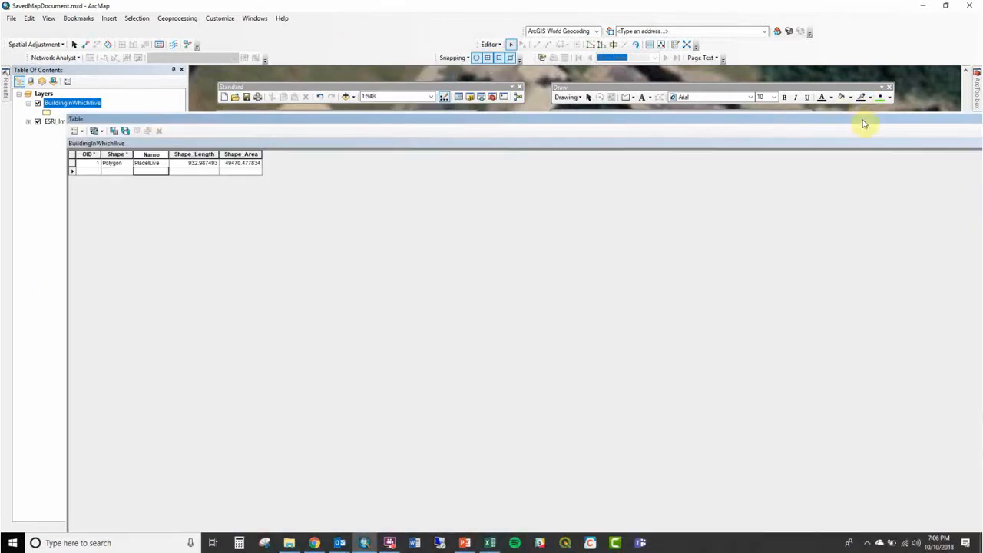
{"action": "left_click_drag", "start_coordinate": [796, 115], "coordinate": [553, 92]}
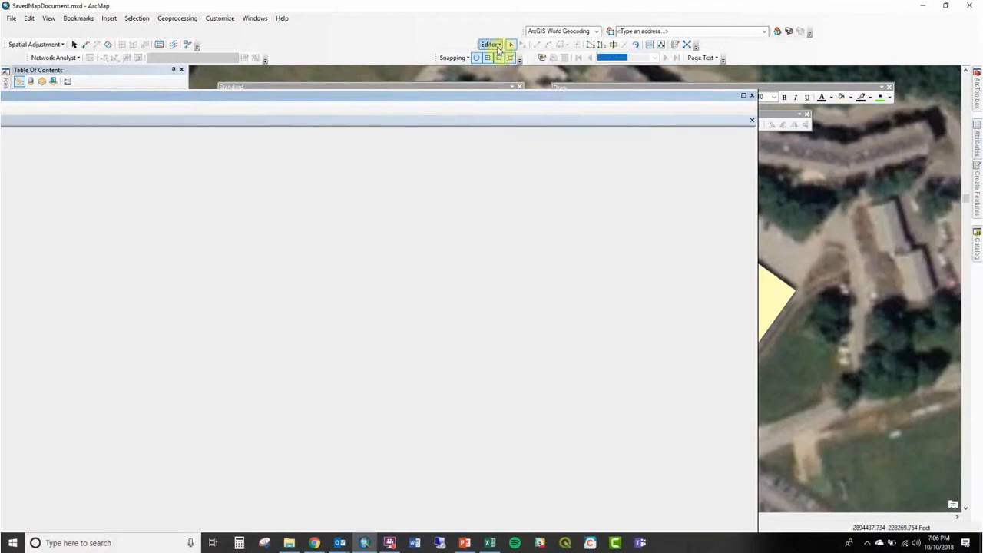
{"action": "left_click", "coordinate": [498, 48]}
{"action": "left_click", "coordinate": [512, 86]}
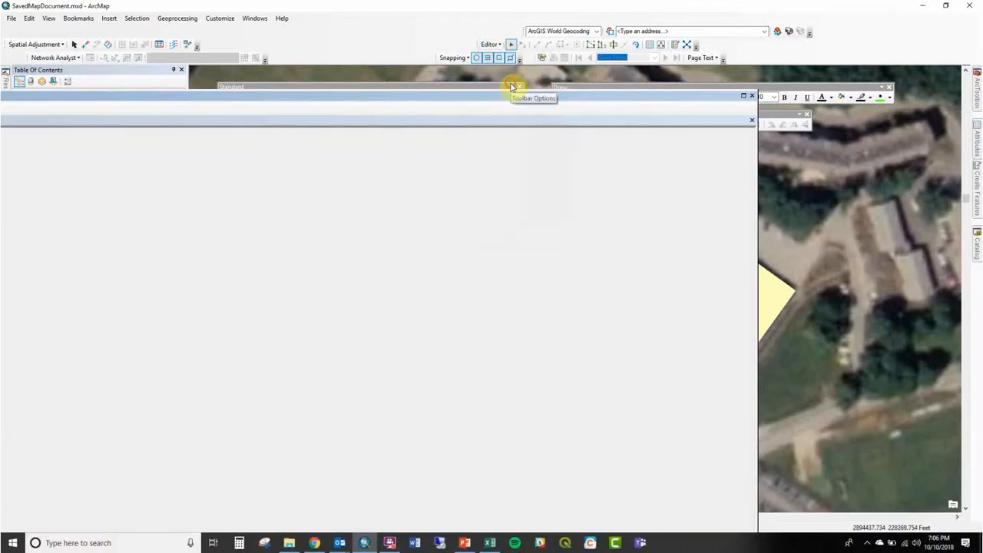
{"action": "left_click", "coordinate": [492, 43]}
{"action": "left_click", "coordinate": [507, 67]}
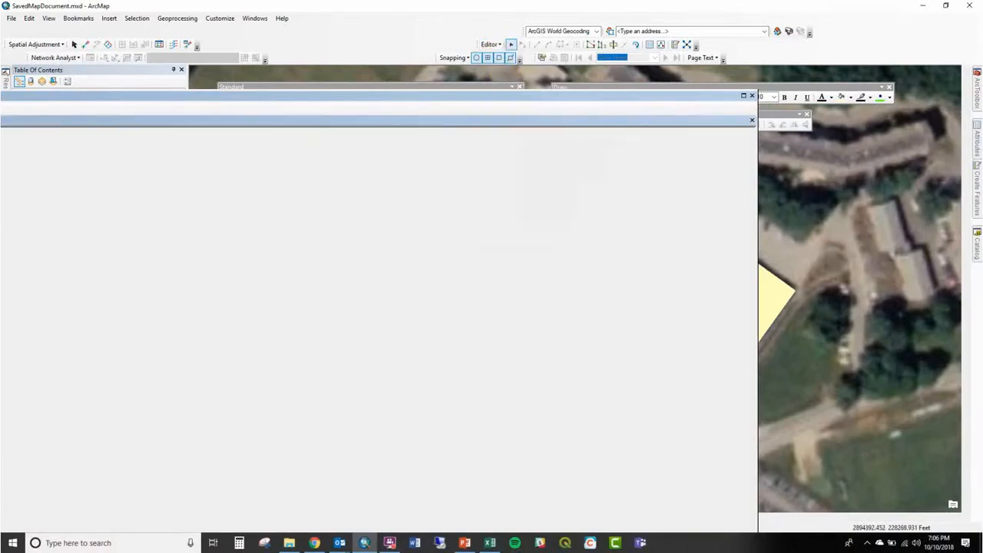
Close the attribute table and turn on feature labels for the BuildingInWhichIlive layer
{"action": "left_click", "coordinate": [752, 95]}
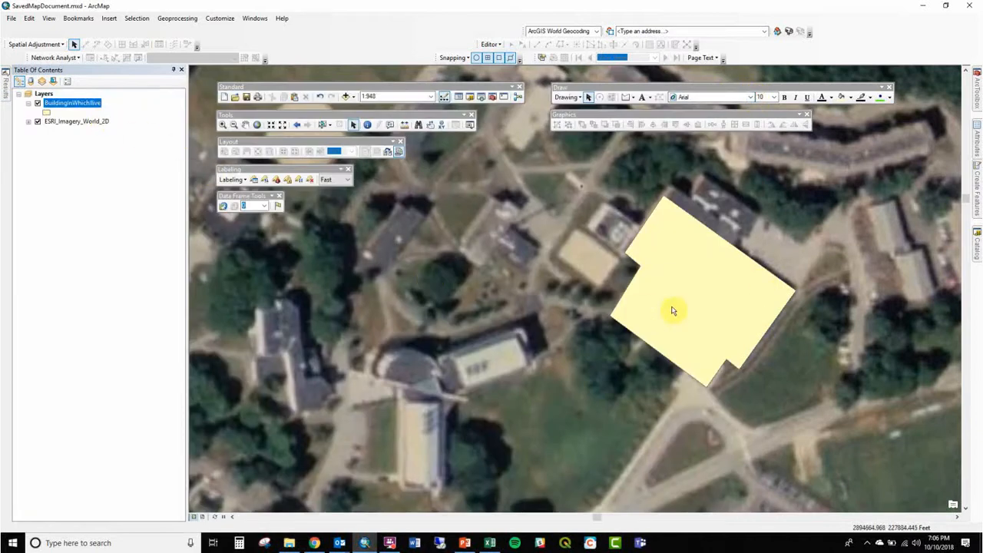
{"action": "right_click", "coordinate": [84, 106]}
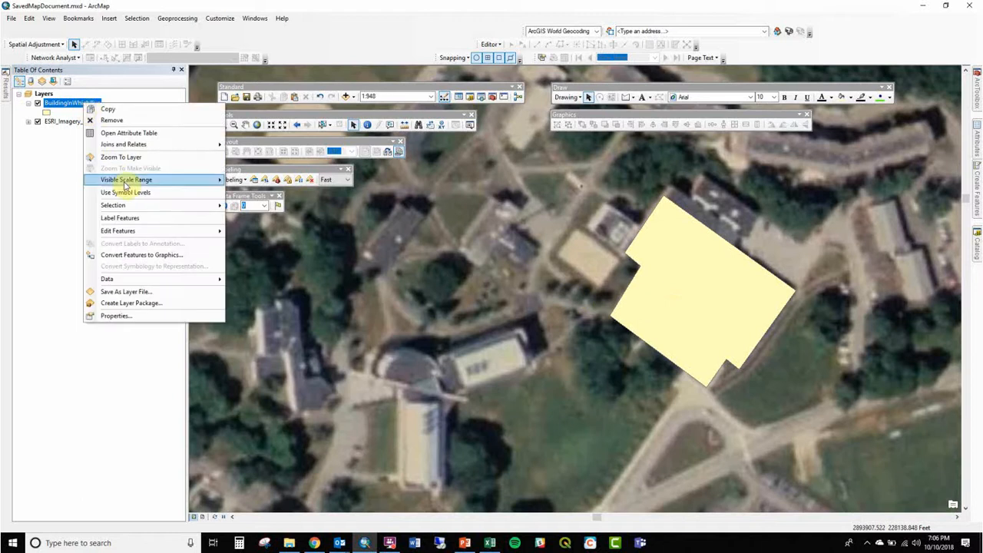
{"action": "left_click", "coordinate": [132, 218]}
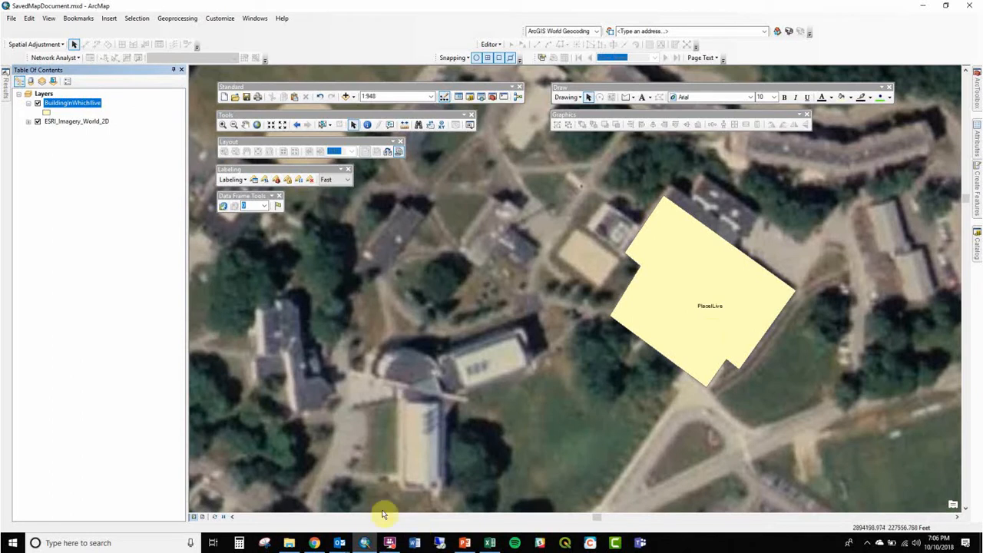
Exit ArcMap, saving the changes to SavedMapDocument.mxd
{"action": "left_click", "coordinate": [294, 545]}
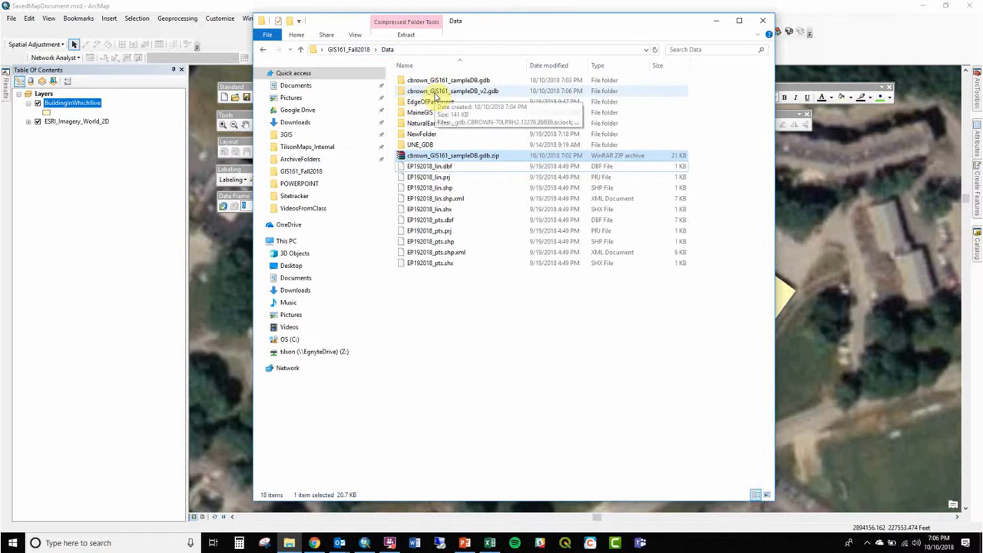
{"action": "left_click", "coordinate": [875, 47]}
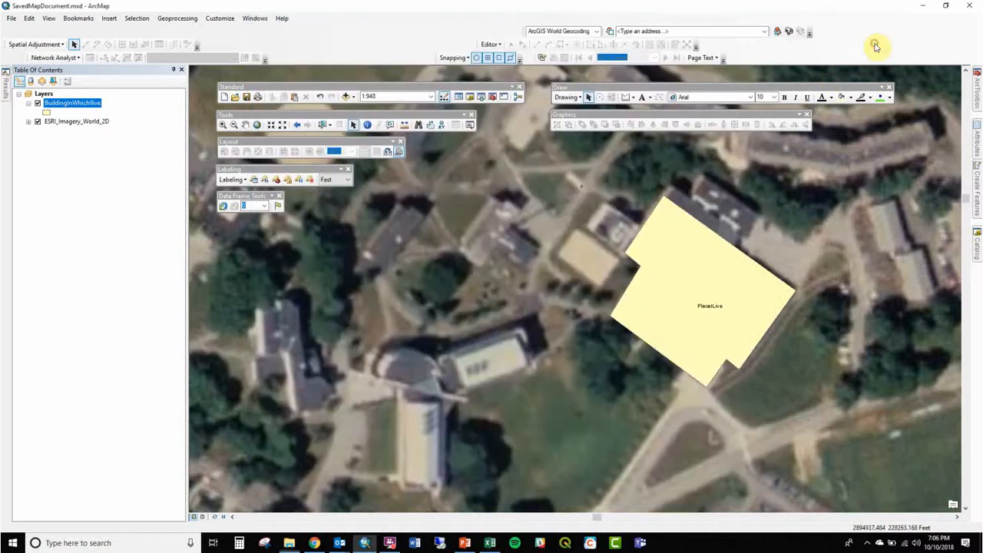
{"action": "left_click", "coordinate": [967, 5]}
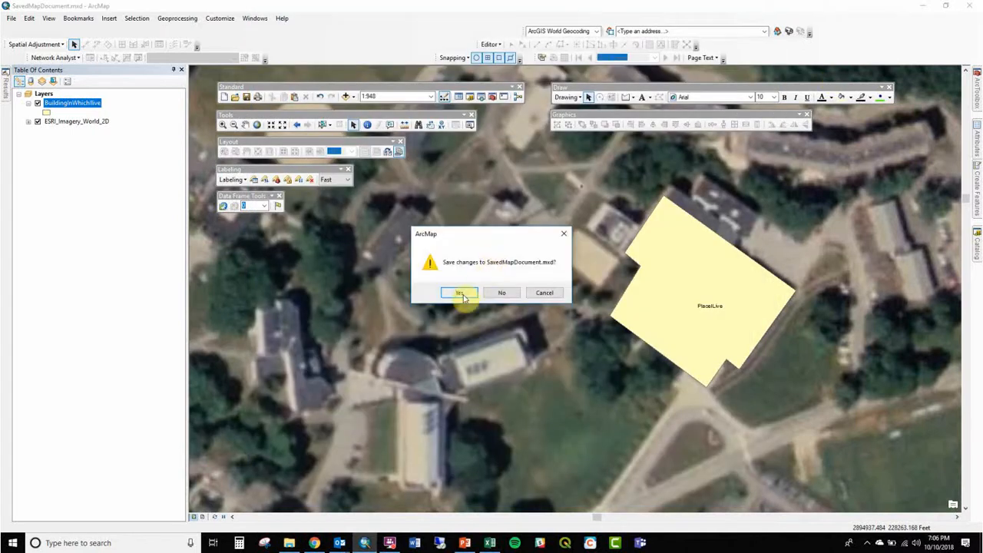
{"action": "left_click", "coordinate": [461, 293]}
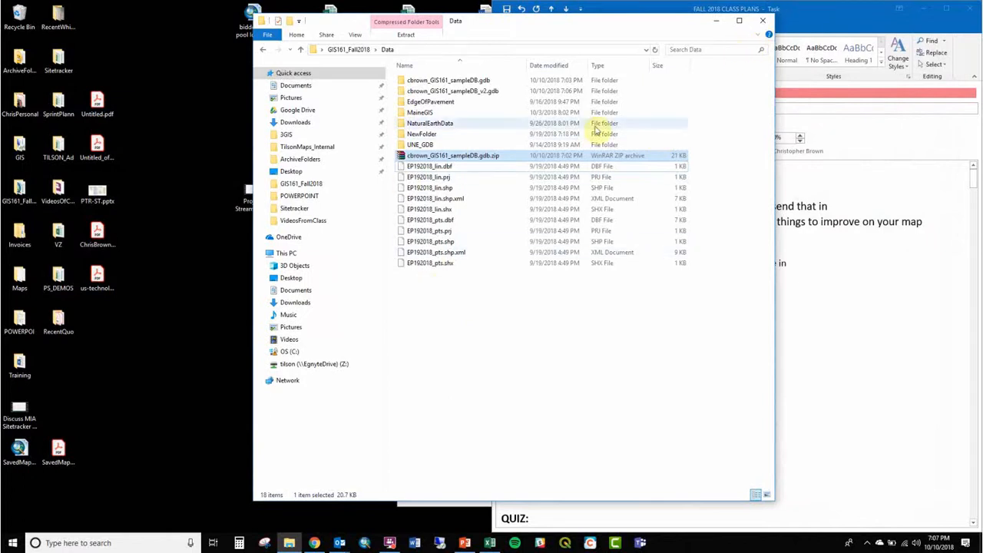
Refresh the Data folder in File Explorer, compress cbrown_GIS161_sampleDB_v2.gdb into a zip archive and select the archive
{"action": "left_click", "coordinate": [458, 318]}
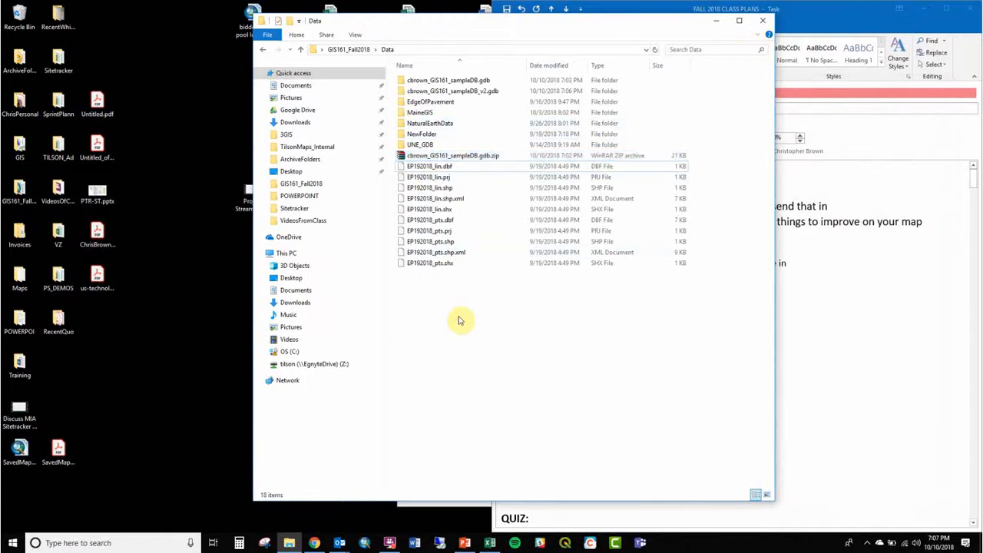
{"action": "right_click", "coordinate": [458, 319]}
{"action": "left_click", "coordinate": [473, 359]}
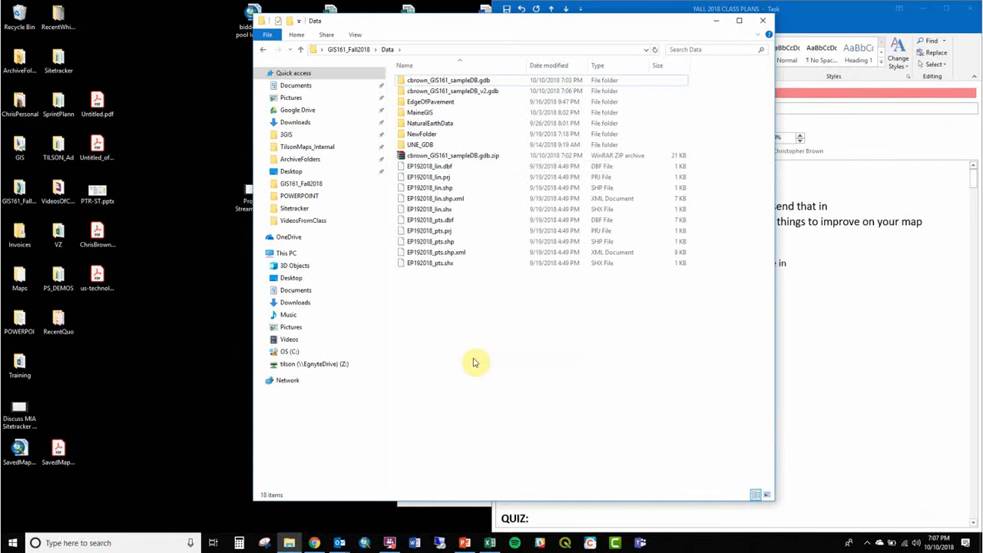
{"action": "left_click", "coordinate": [480, 90]}
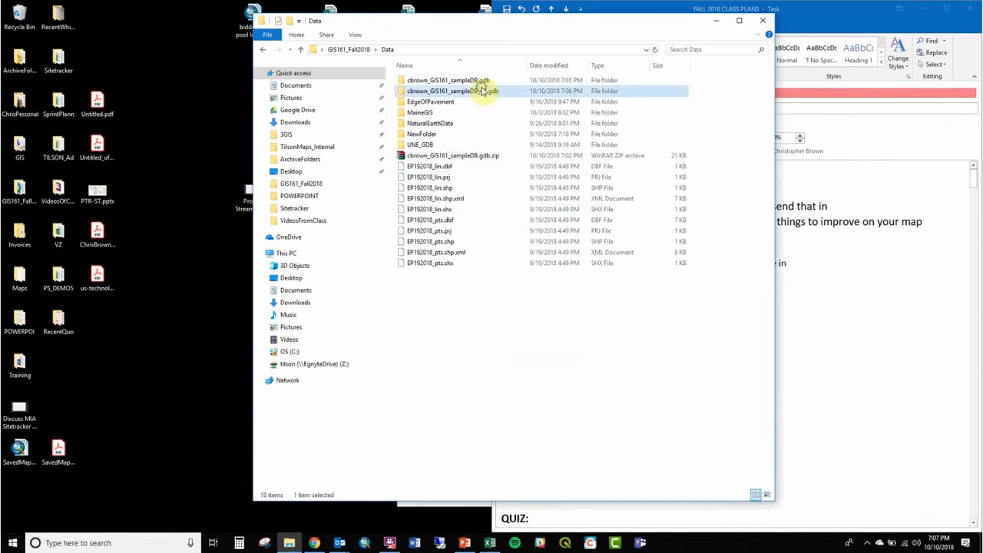
{"action": "right_click", "coordinate": [481, 91]}
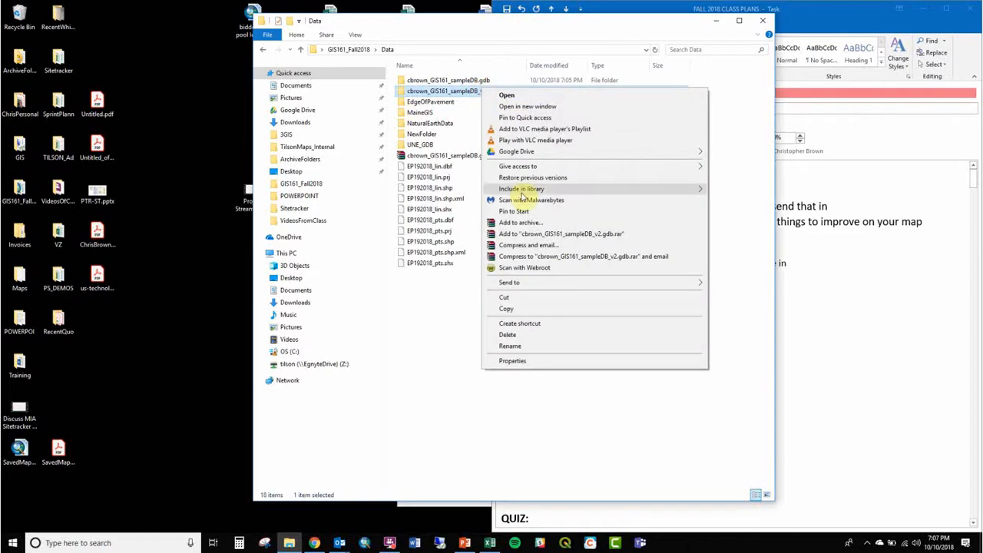
{"action": "mouse_move", "coordinate": [566, 282]}
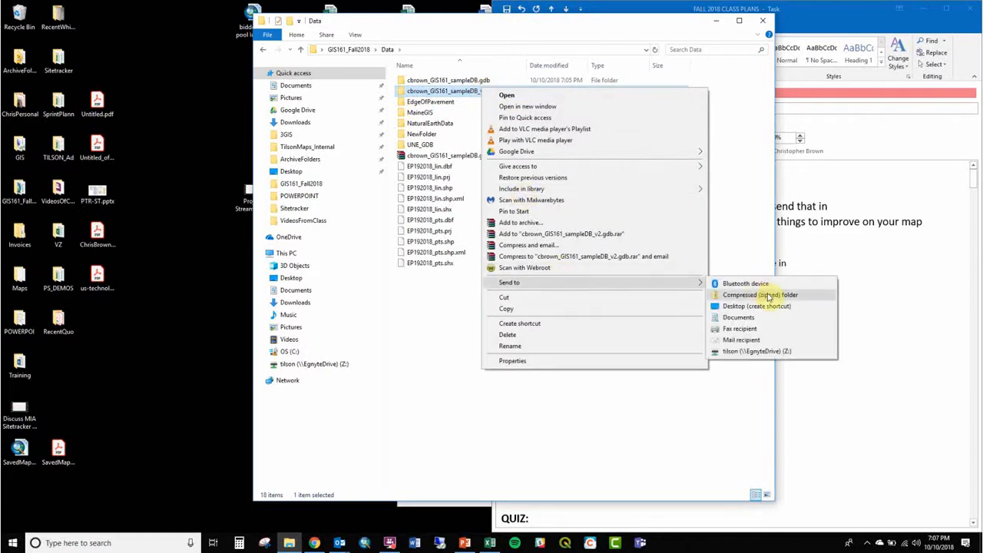
{"action": "left_click", "coordinate": [767, 294]}
{"action": "left_click", "coordinate": [557, 328]}
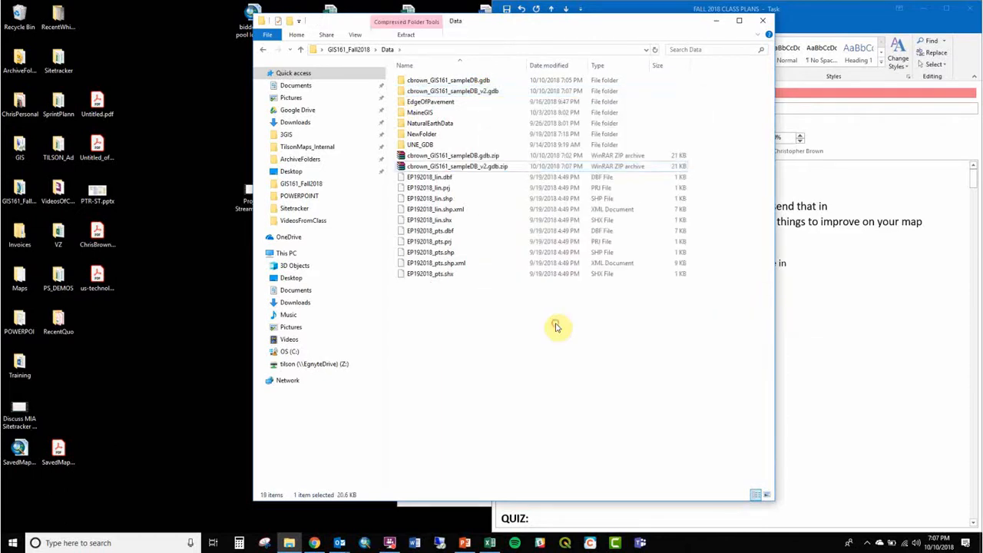
{"action": "left_click", "coordinate": [480, 168]}
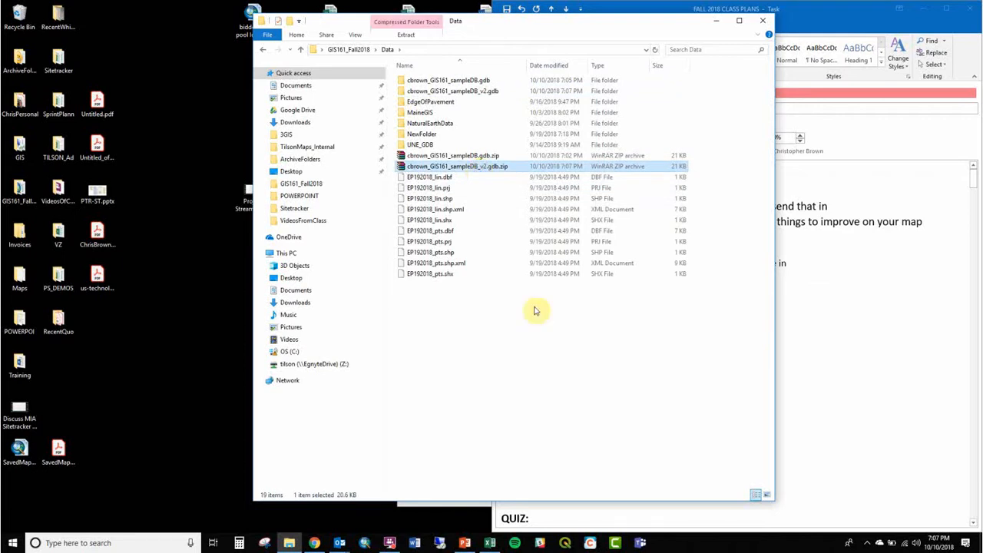
{"action": "left_click", "coordinate": [389, 543]}
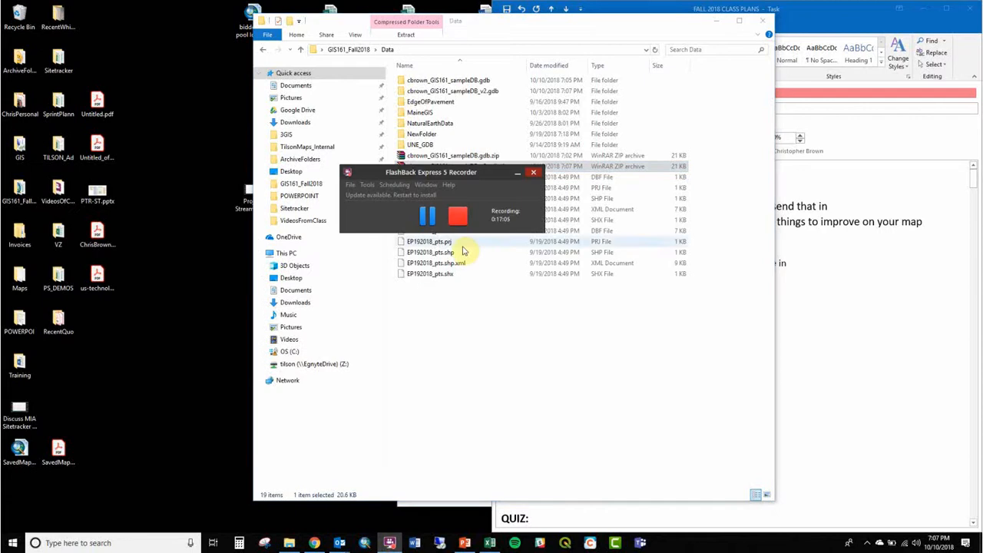
{"action": "left_click", "coordinate": [485, 318]}
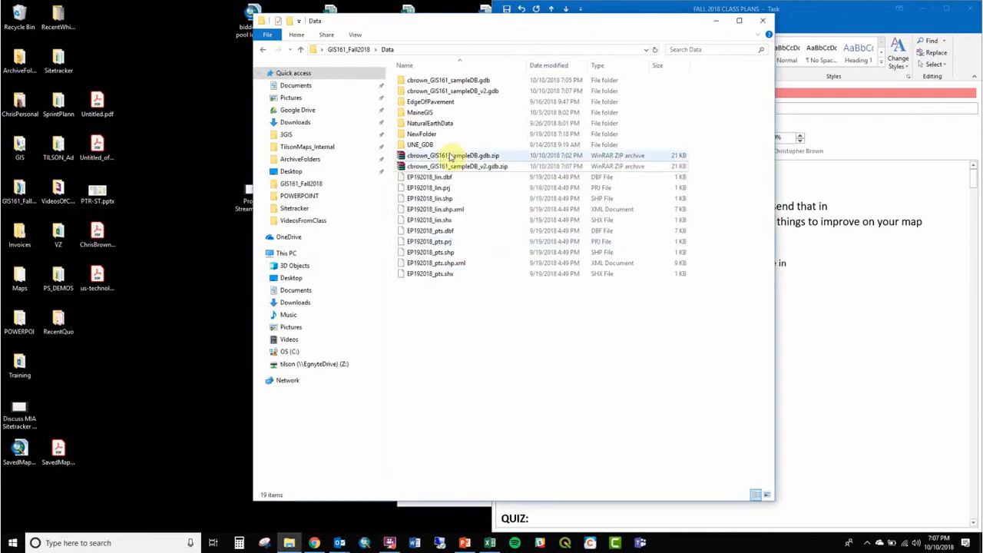
{"action": "left_click", "coordinate": [476, 93]}
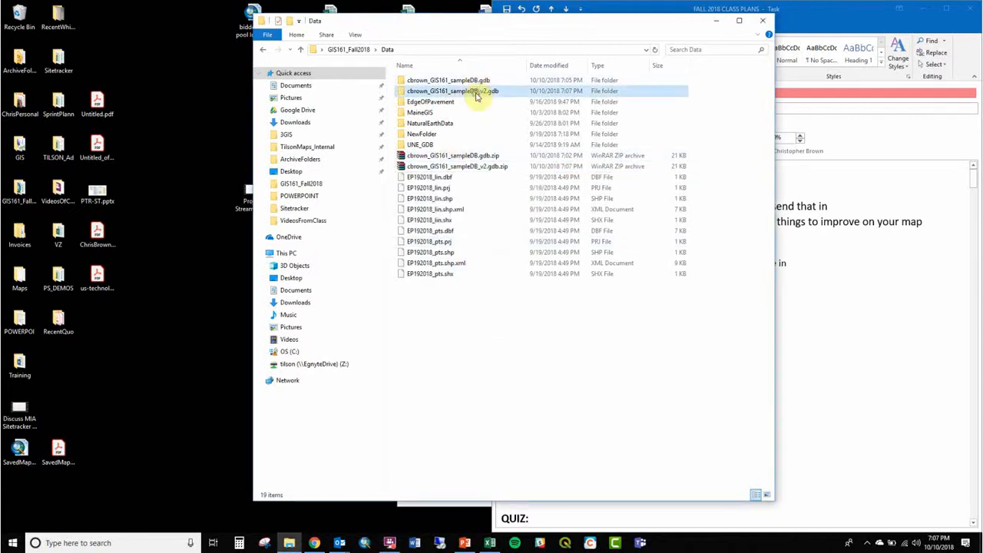
{"action": "right_click", "coordinate": [476, 92]}
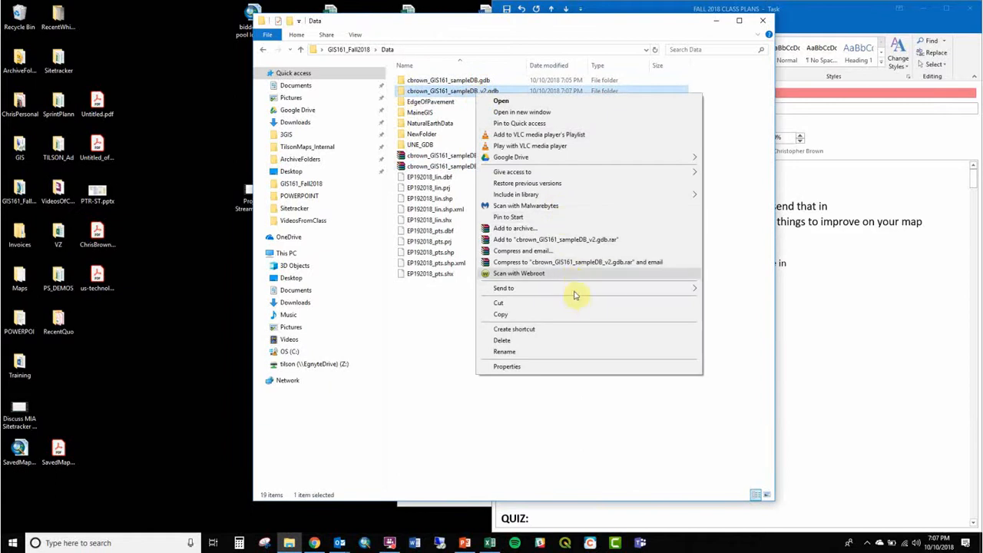
{"action": "mouse_move", "coordinate": [580, 293]}
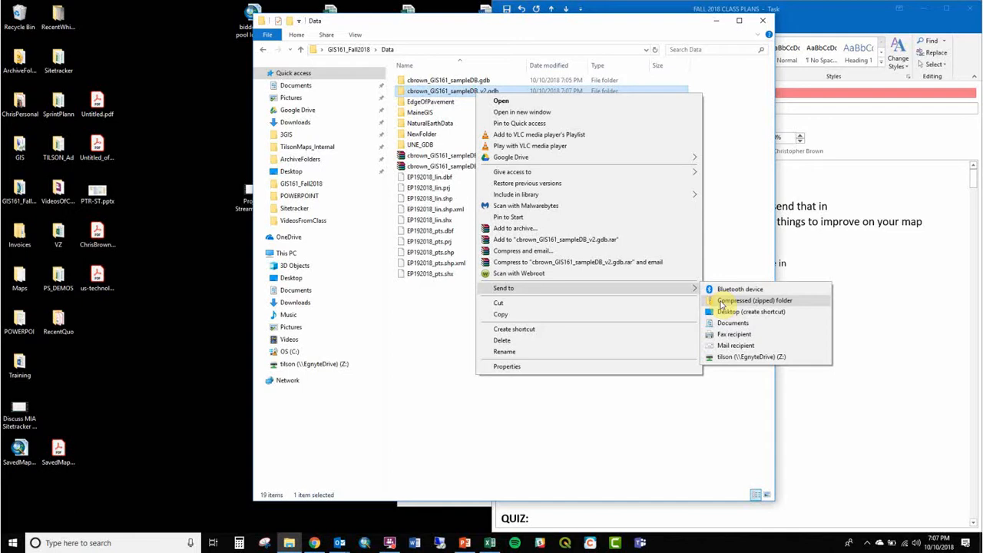
{"action": "left_click", "coordinate": [625, 426]}
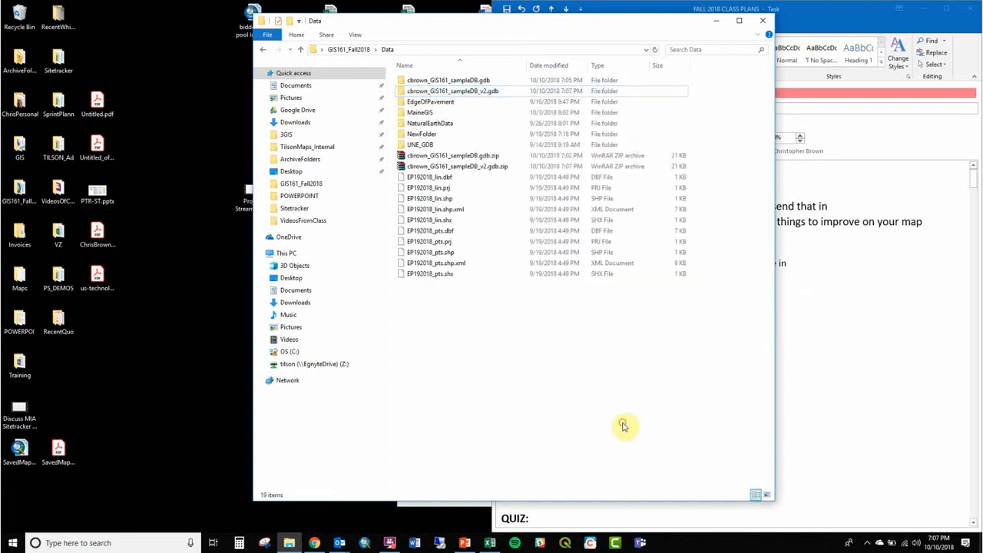
{"action": "left_click", "coordinate": [391, 543]}
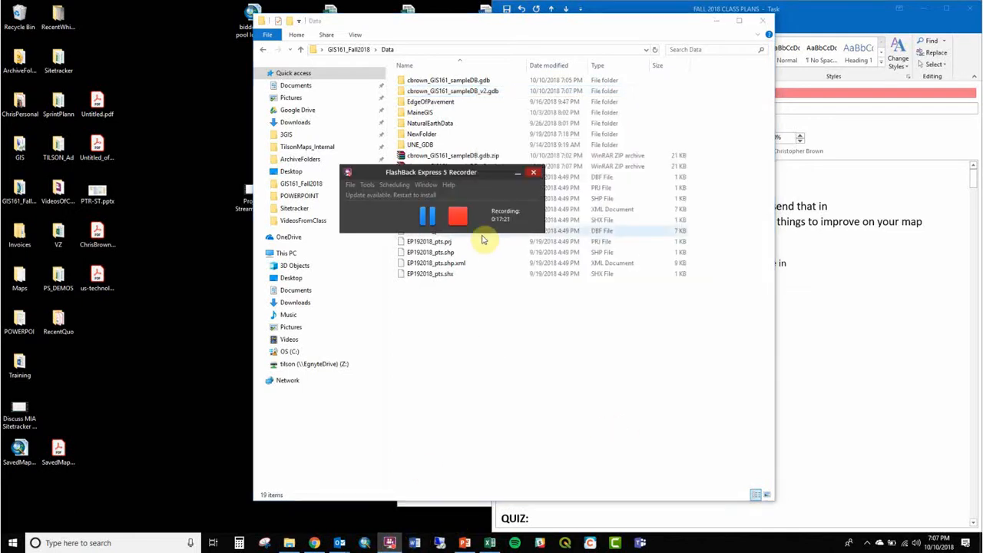